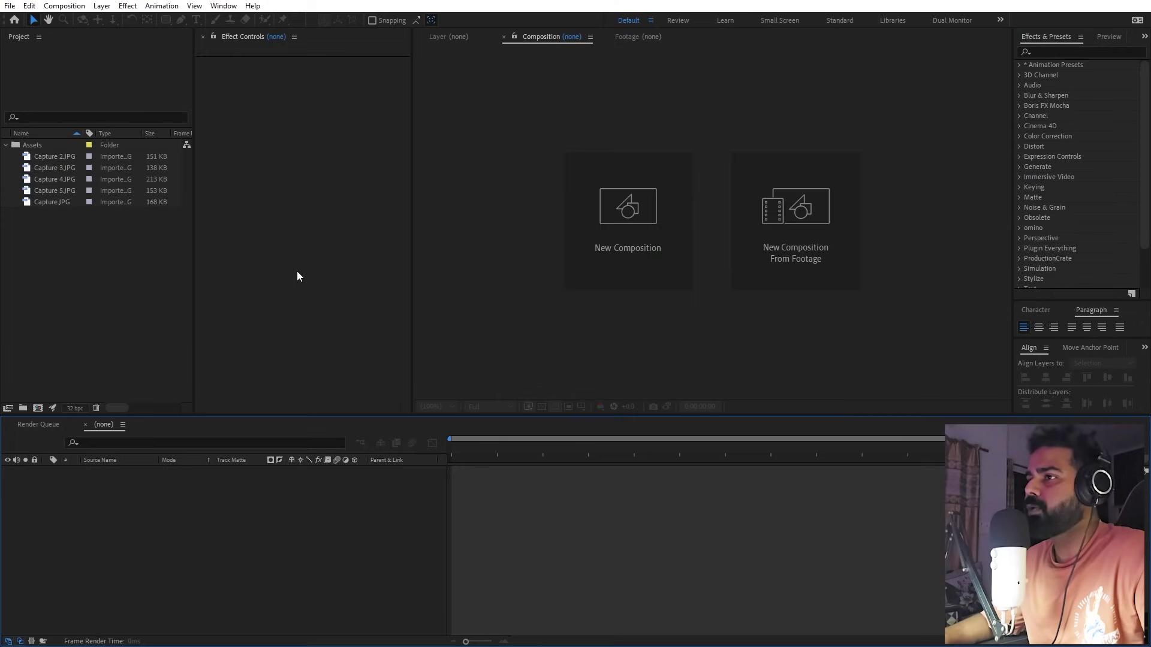
Step: Preview the imported screenshots in the Assets folder, including Capture 4.JPG, Capture 3.JPG, Capture 2.JPG and Capture.JPG
{"action": "left_click", "coordinate": [63, 202]}
{"action": "double_click", "coordinate": [49, 182]}
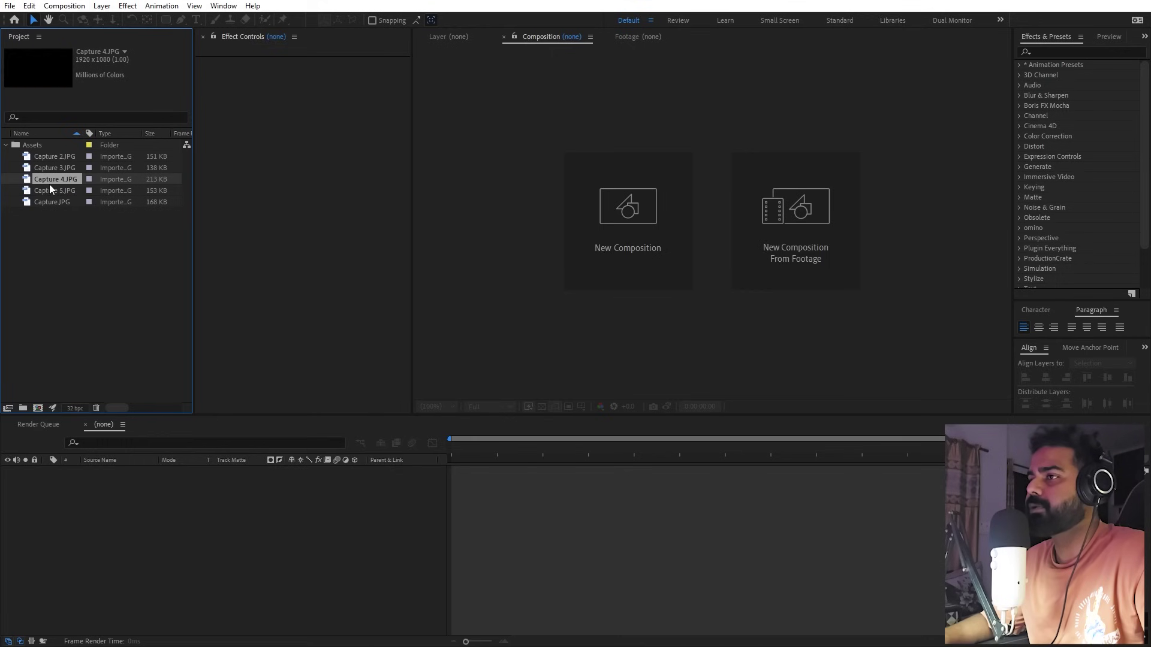
{"action": "double_click", "coordinate": [54, 168]}
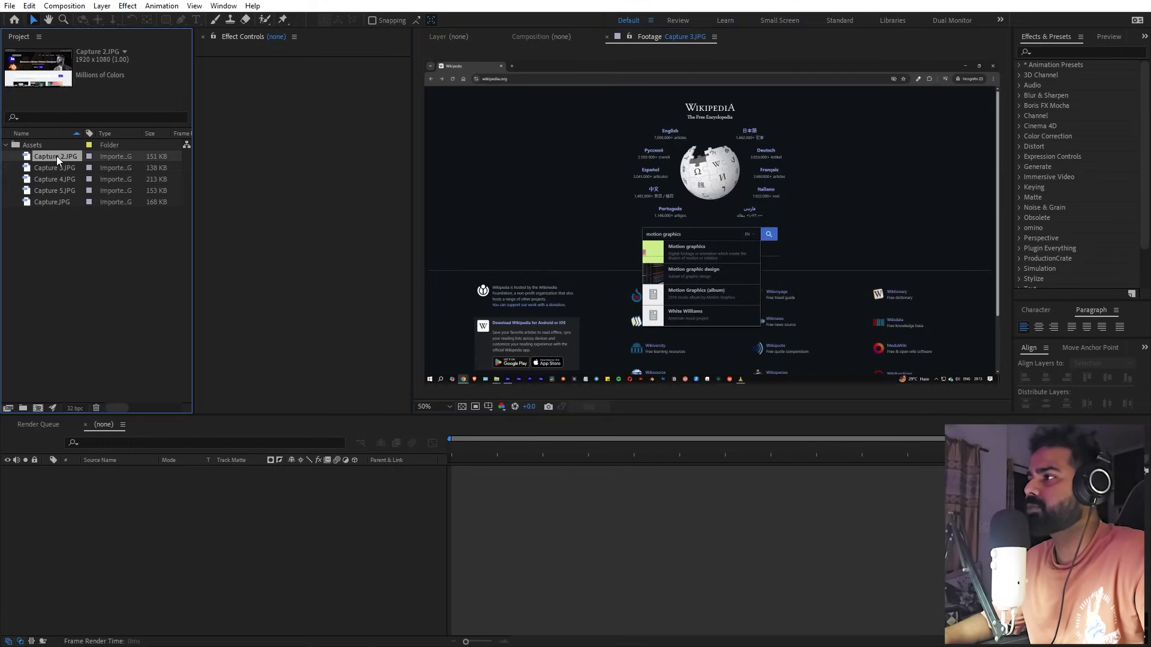
{"action": "double_click", "coordinate": [57, 156]}
{"action": "double_click", "coordinate": [61, 200]}
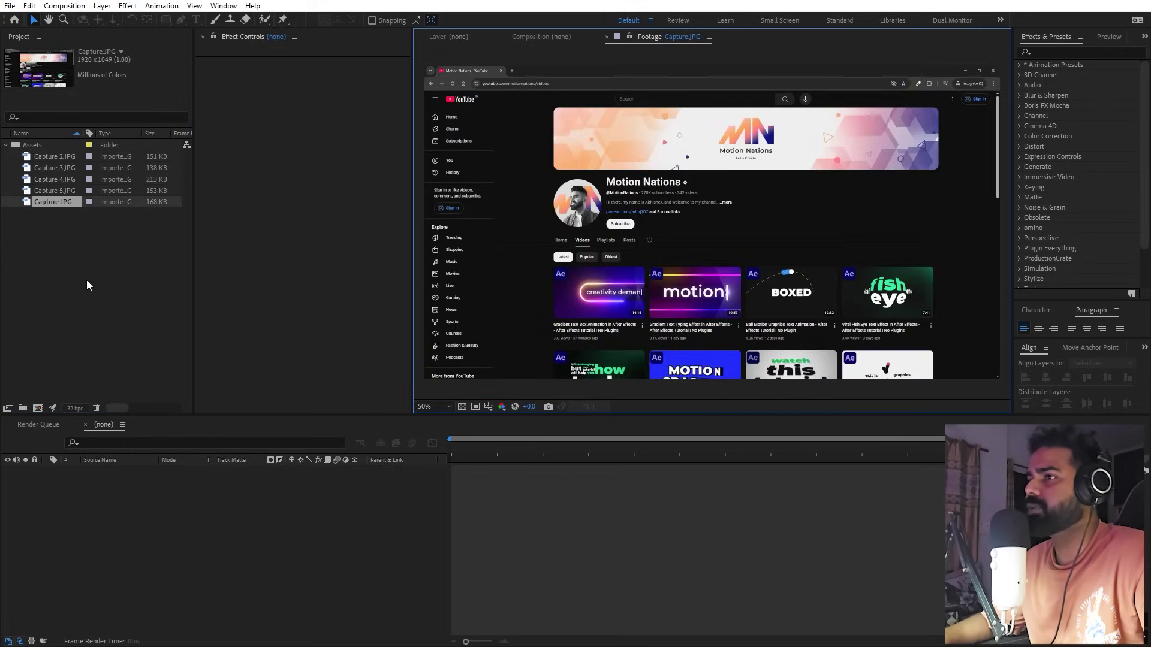
{"action": "left_click", "coordinate": [86, 279]}
{"action": "left_click", "coordinate": [449, 37]}
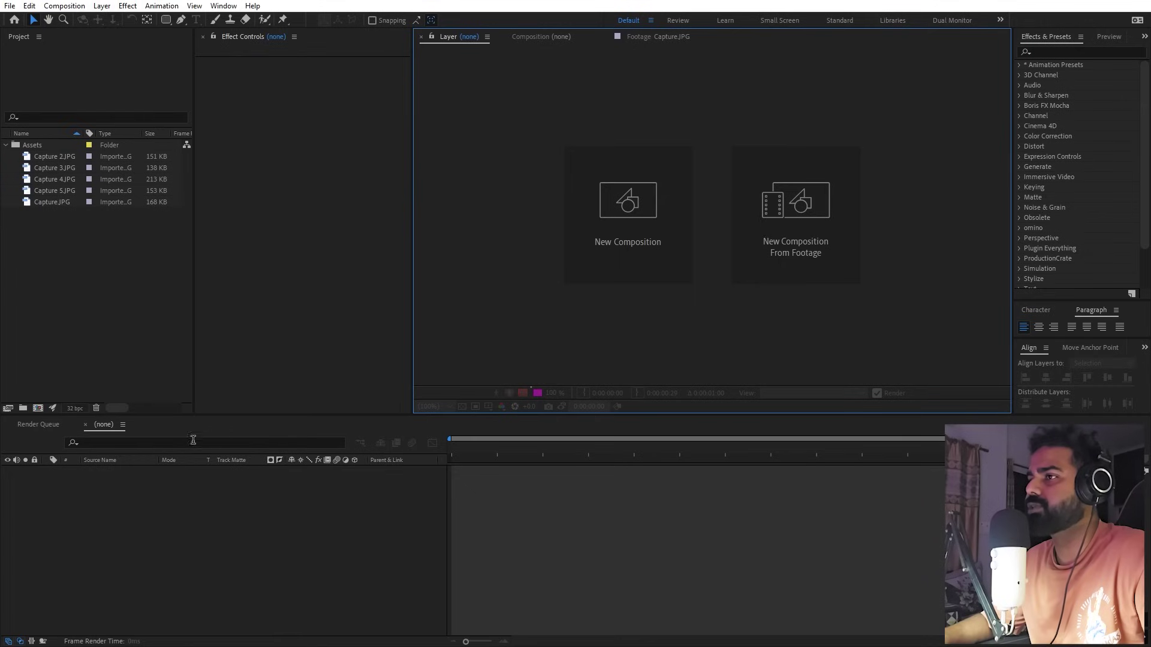
Step: Create a 1920x1080 composition named Main at 30 frames per second with a 30-second duration
{"action": "left_click", "coordinate": [64, 5]}
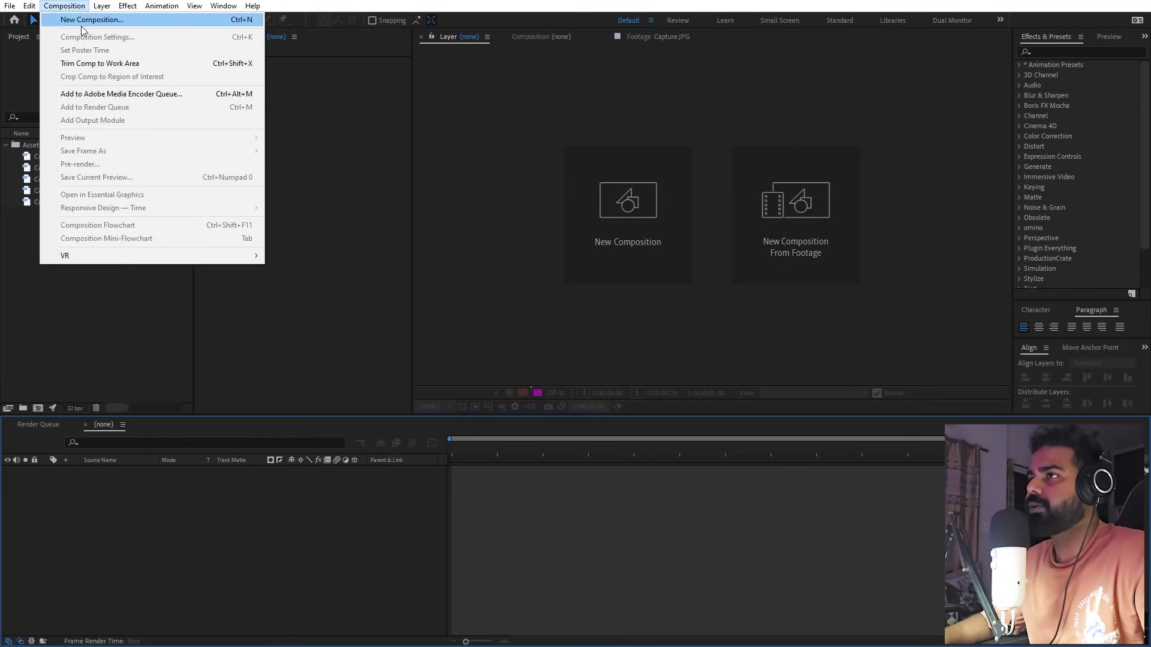
{"action": "left_click", "coordinate": [81, 26]}
{"action": "type", "text": "Main"}
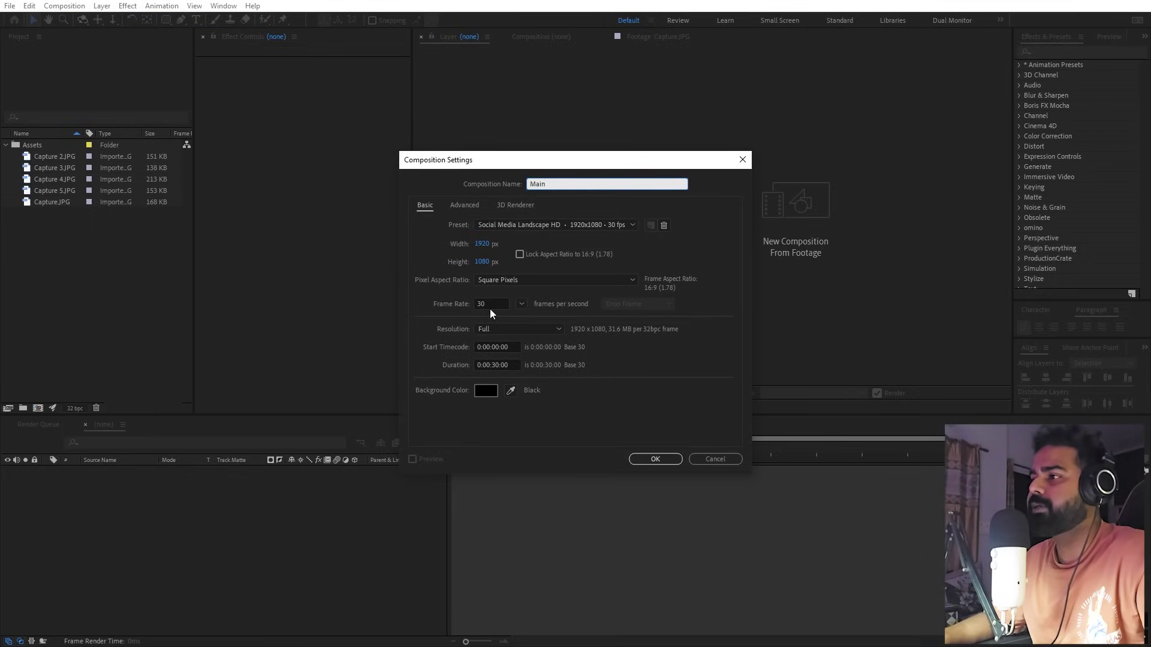
{"action": "left_click", "coordinate": [655, 459]}
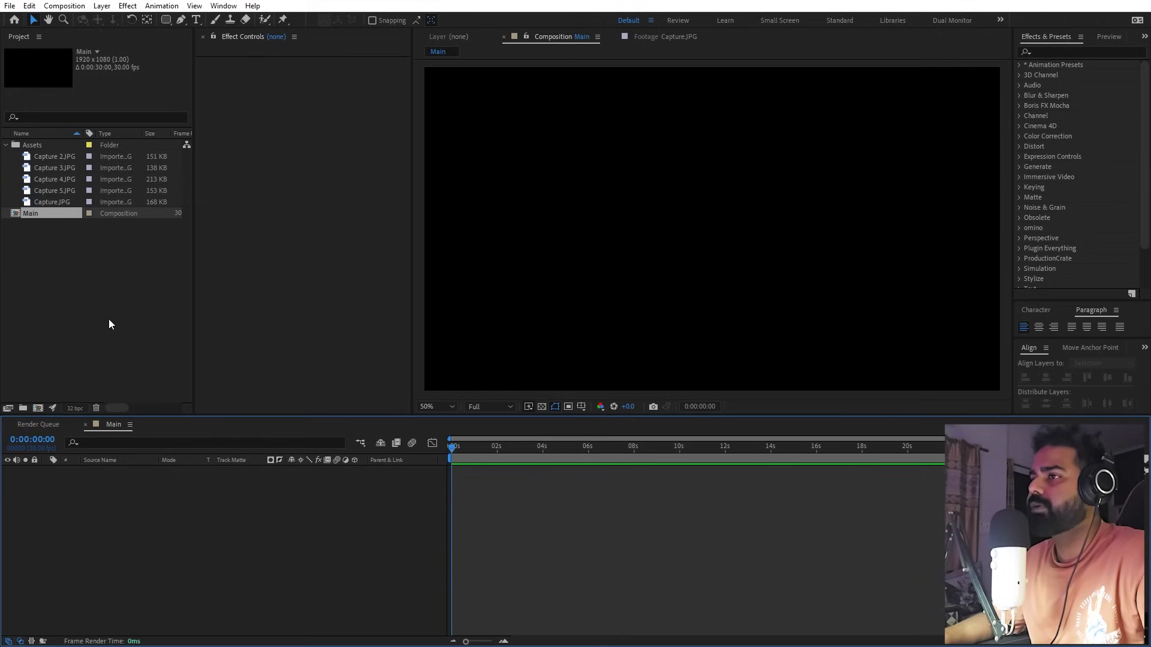
Step: Collapse the Assets folder and create a 1920x1080, 30 fps, 30-second composition named Media 1
{"action": "left_click", "coordinate": [82, 243]}
{"action": "left_click", "coordinate": [5, 145]}
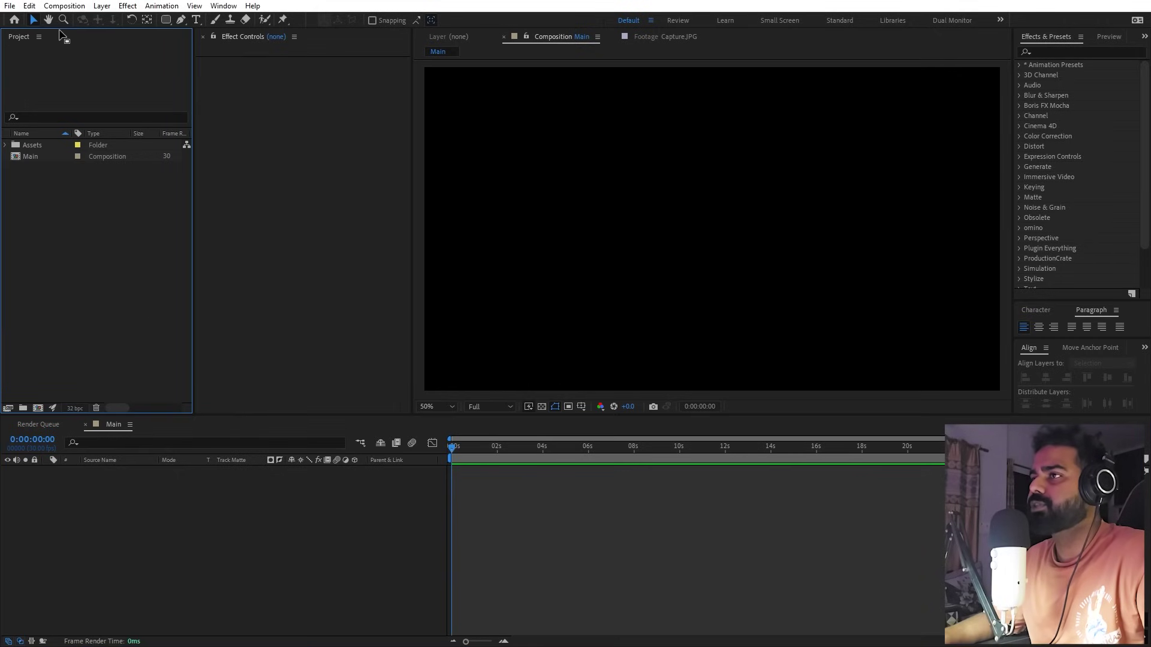
{"action": "left_click", "coordinate": [64, 6]}
{"action": "left_click", "coordinate": [73, 21]}
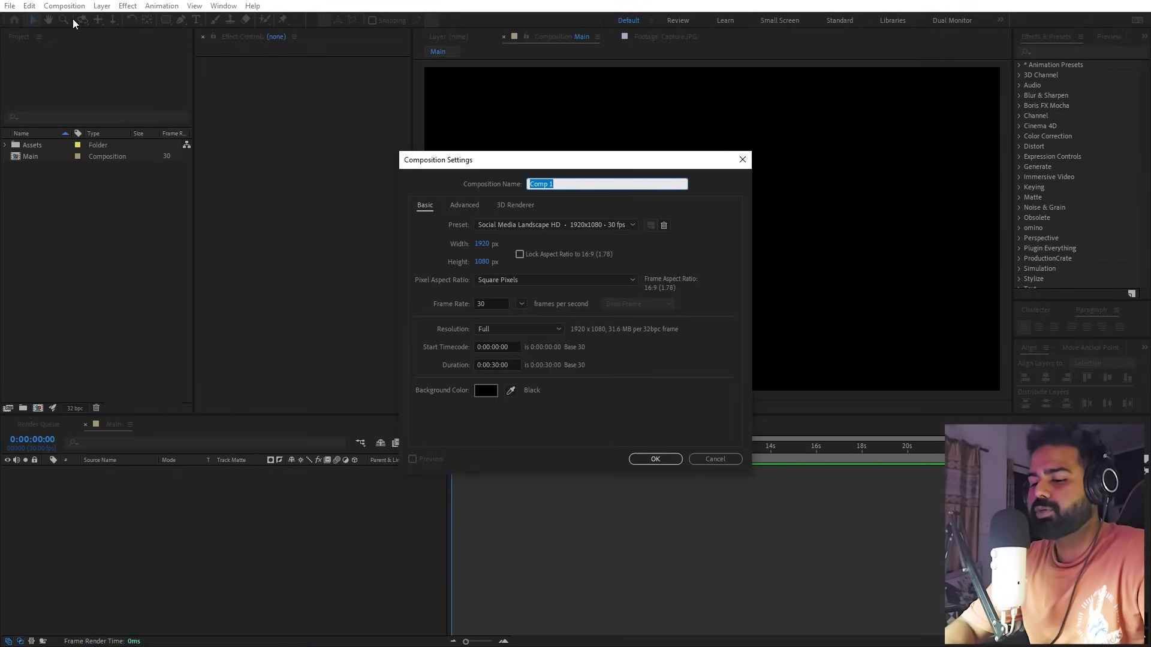
{"action": "type", "text": "Media "}
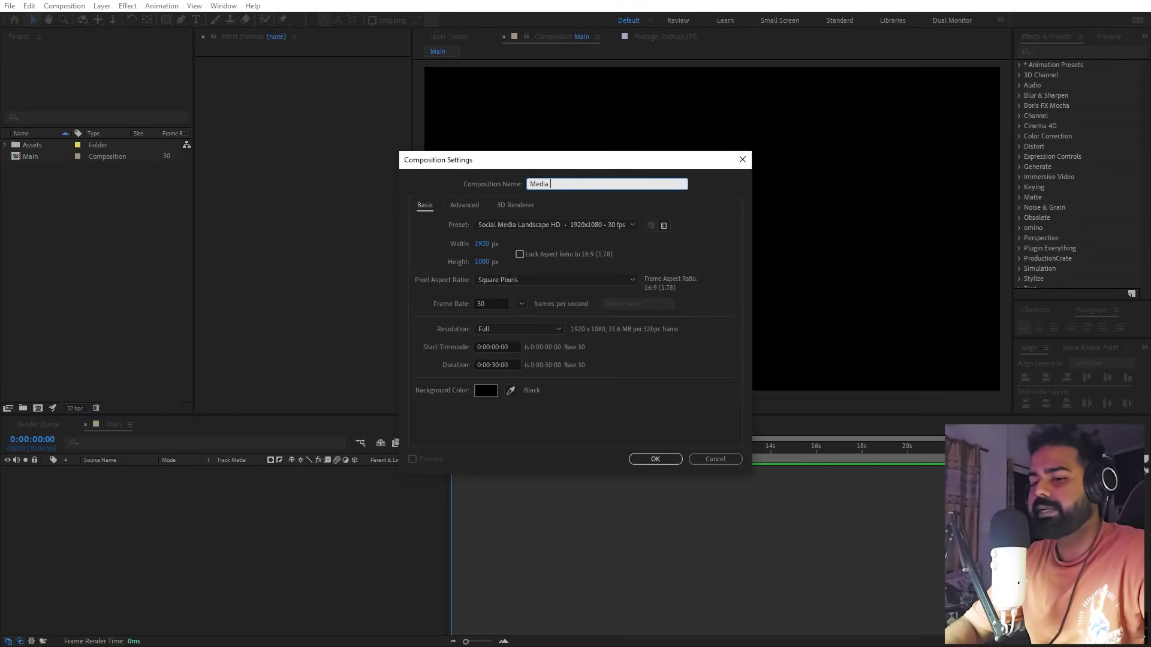
{"action": "type", "text": "1"}
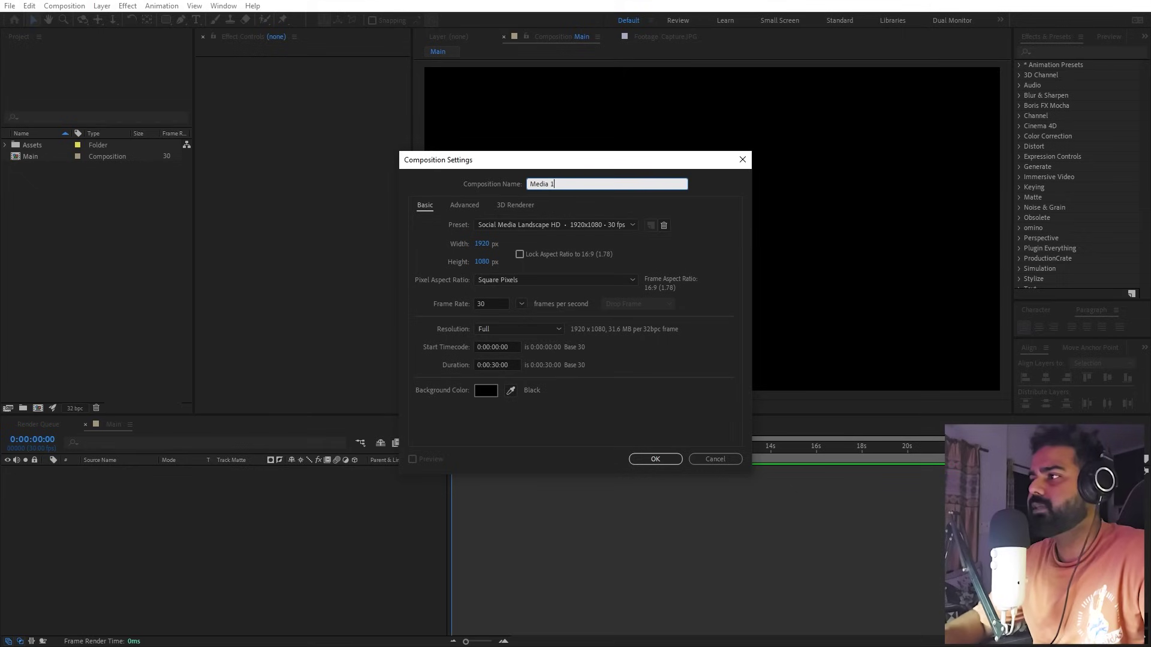
{"action": "left_click", "coordinate": [666, 461]}
Step: Create another 1920x1080, 30 fps, 30-second composition named Window 1
{"action": "left_click", "coordinate": [60, 6]}
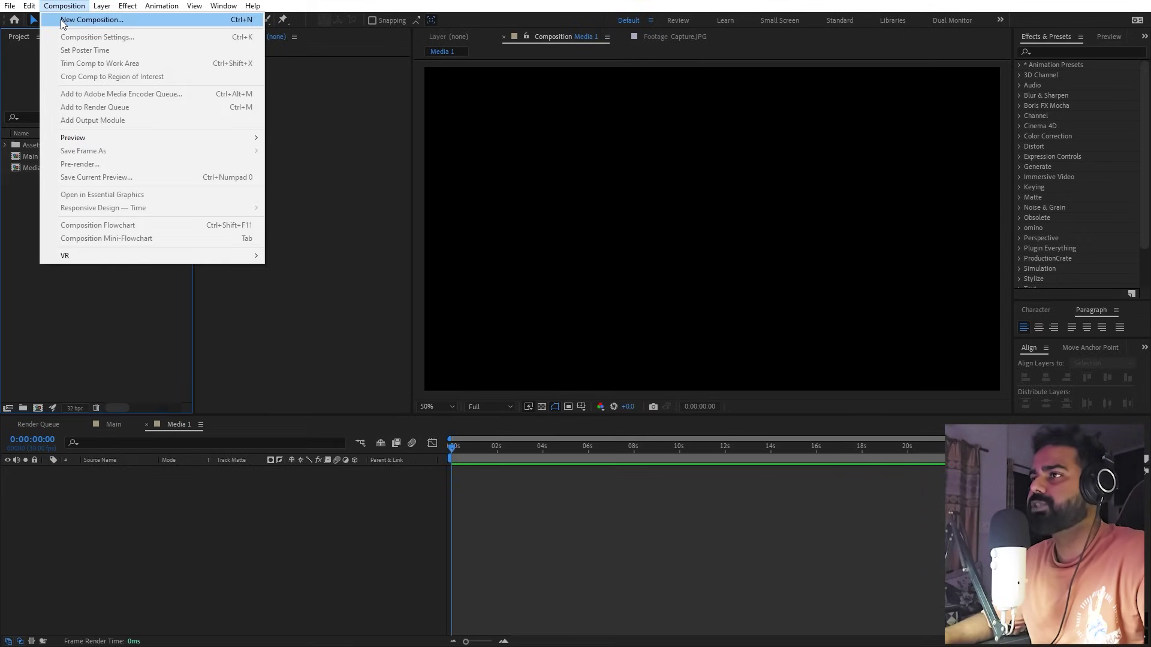
{"action": "left_click", "coordinate": [62, 20]}
{"action": "type", "text": "W"}
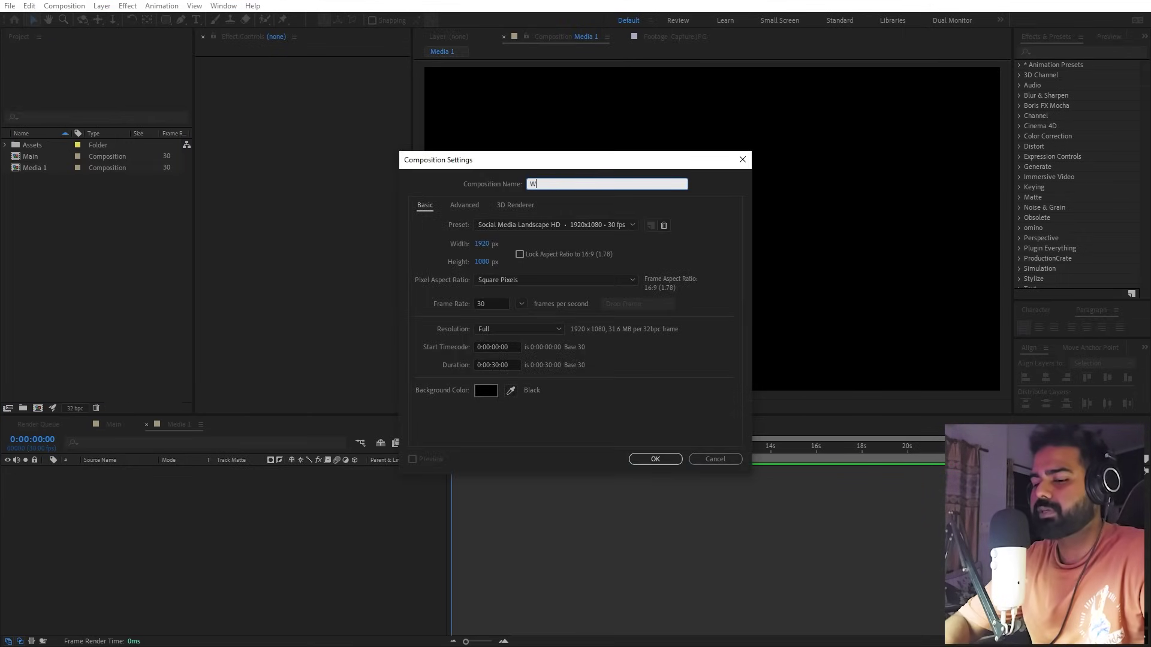
{"action": "type", "text": "indow 1"}
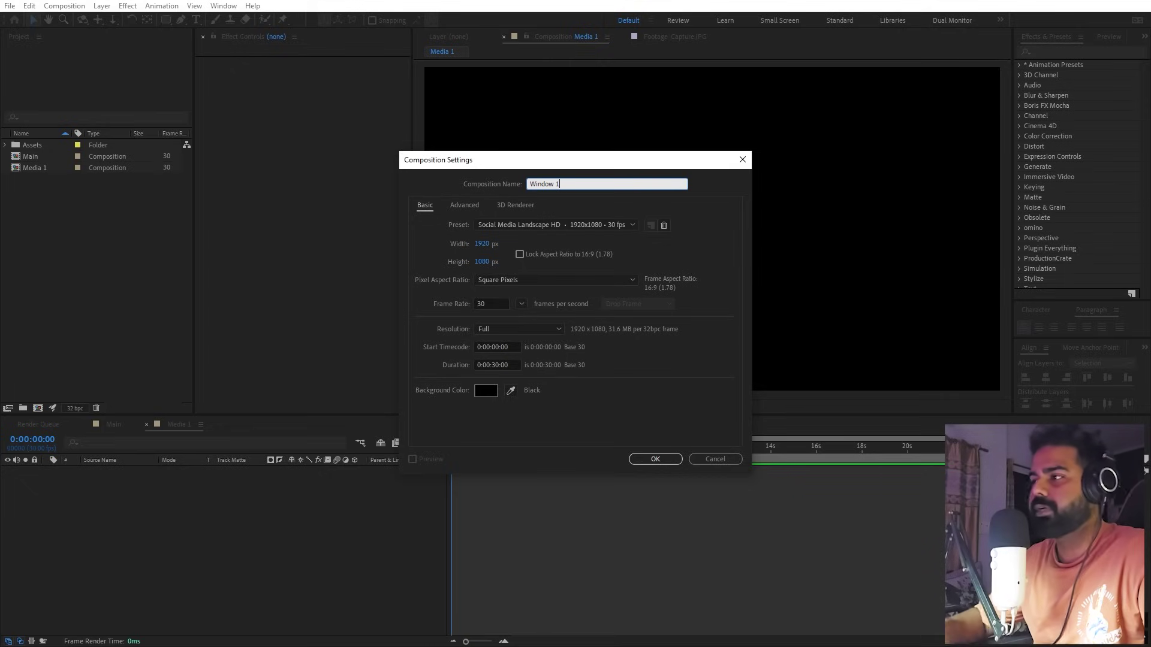
{"action": "left_click", "coordinate": [653, 459]}
Step: Place Capture.JPG from the Assets folder into the Media 1 composition and show the layer's Scale property
{"action": "double_click", "coordinate": [47, 168]}
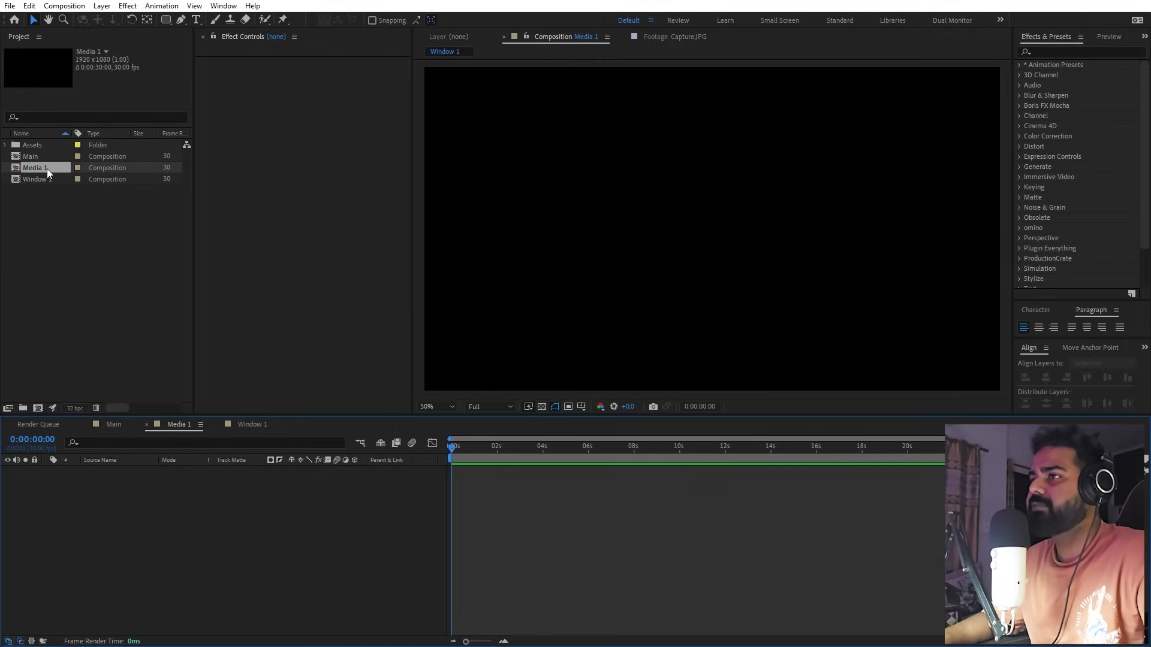
{"action": "left_click", "coordinate": [6, 145]}
{"action": "left_click", "coordinate": [73, 204]}
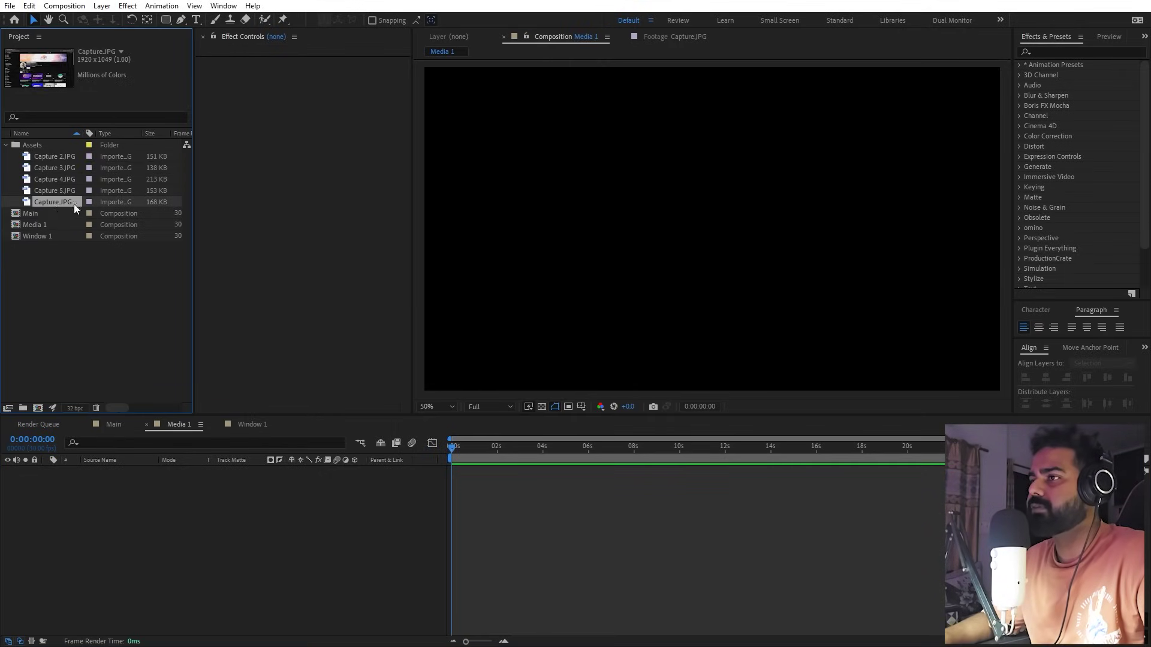
{"action": "left_click_drag", "start_coordinate": [175, 544], "coordinate": [175, 545]}
{"action": "key", "text": "s"}
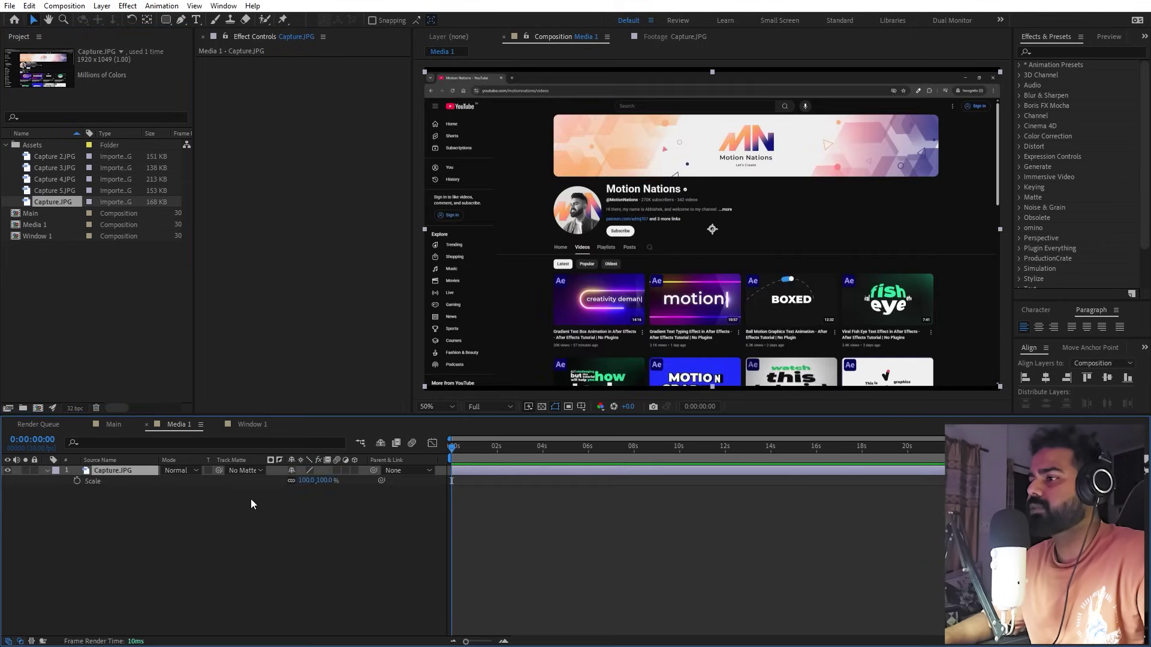
{"action": "left_click", "coordinate": [319, 518]}
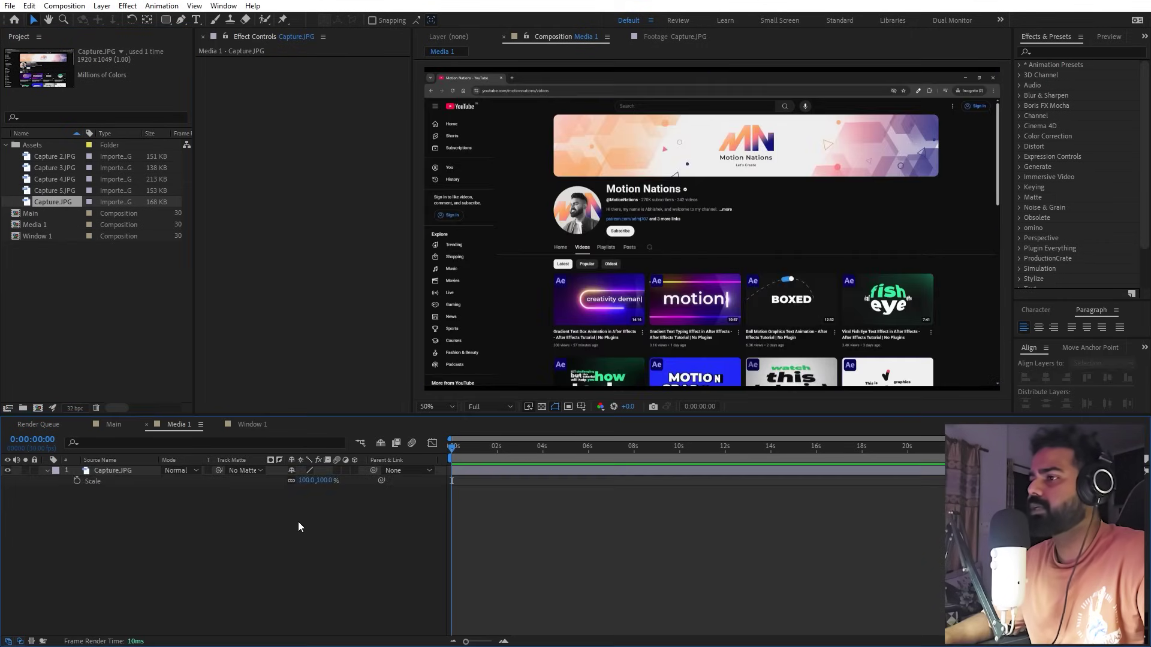
Step: Add the Media 1 composition as a layer in the Window 1 composition
{"action": "left_click", "coordinate": [244, 425]}
{"action": "left_click", "coordinate": [49, 262]}
{"action": "left_click", "coordinate": [30, 216]}
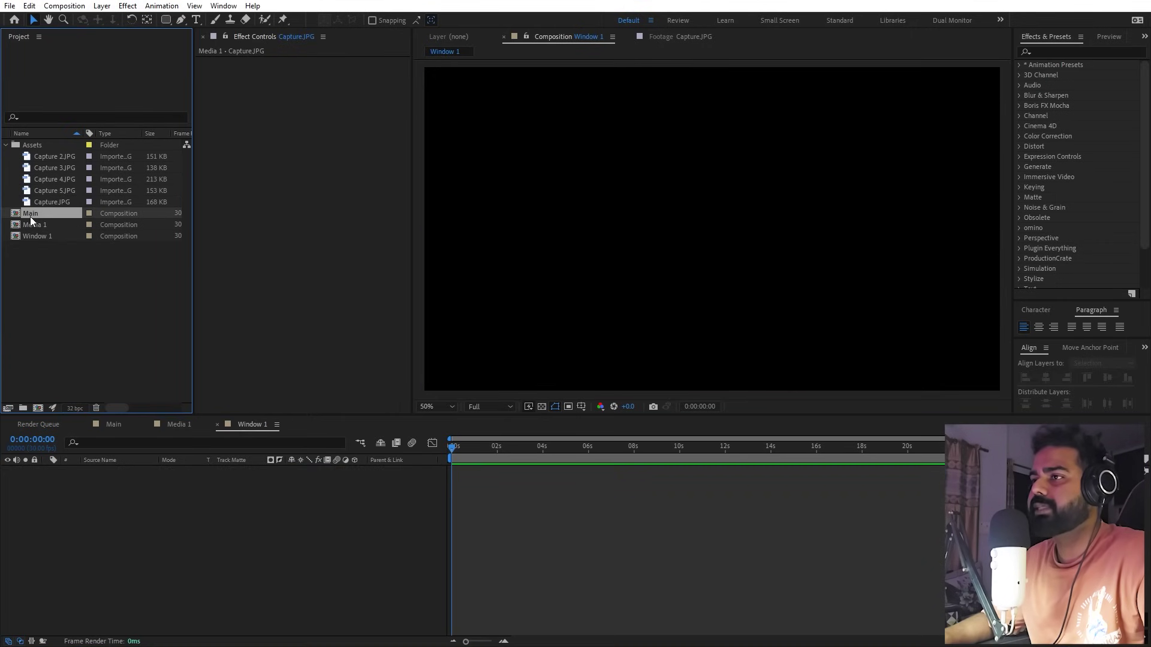
{"action": "left_click", "coordinate": [30, 224]}
{"action": "left_click_drag", "start_coordinate": [155, 554], "coordinate": [157, 555]}
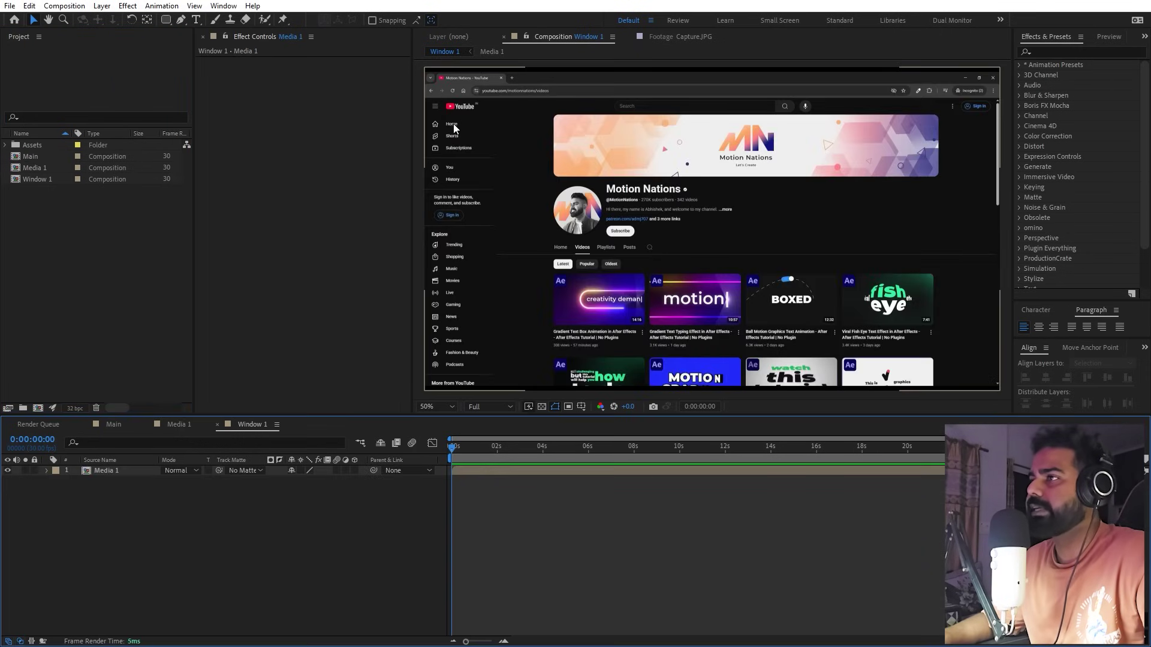
Step: Create a composition-sized rounded rectangle shape layer above Media 1 with a white FFFFFF fill and a 0 px stroke
{"action": "left_click", "coordinate": [166, 21]}
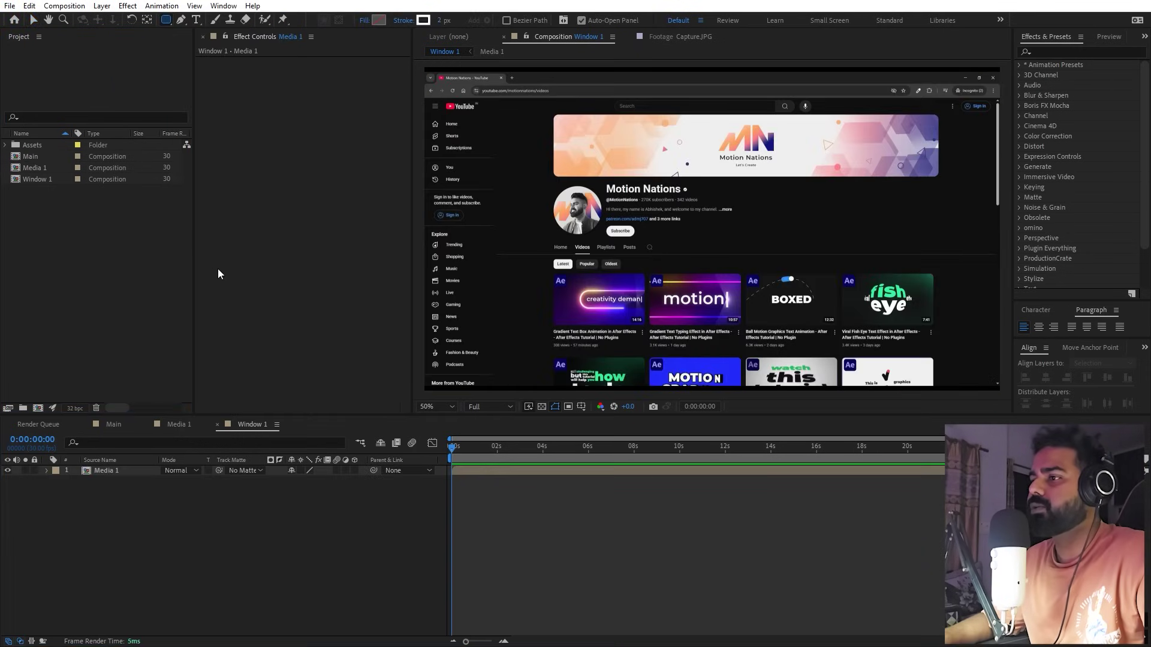
{"action": "double_click", "coordinate": [166, 20]}
{"action": "key", "text": "v"}
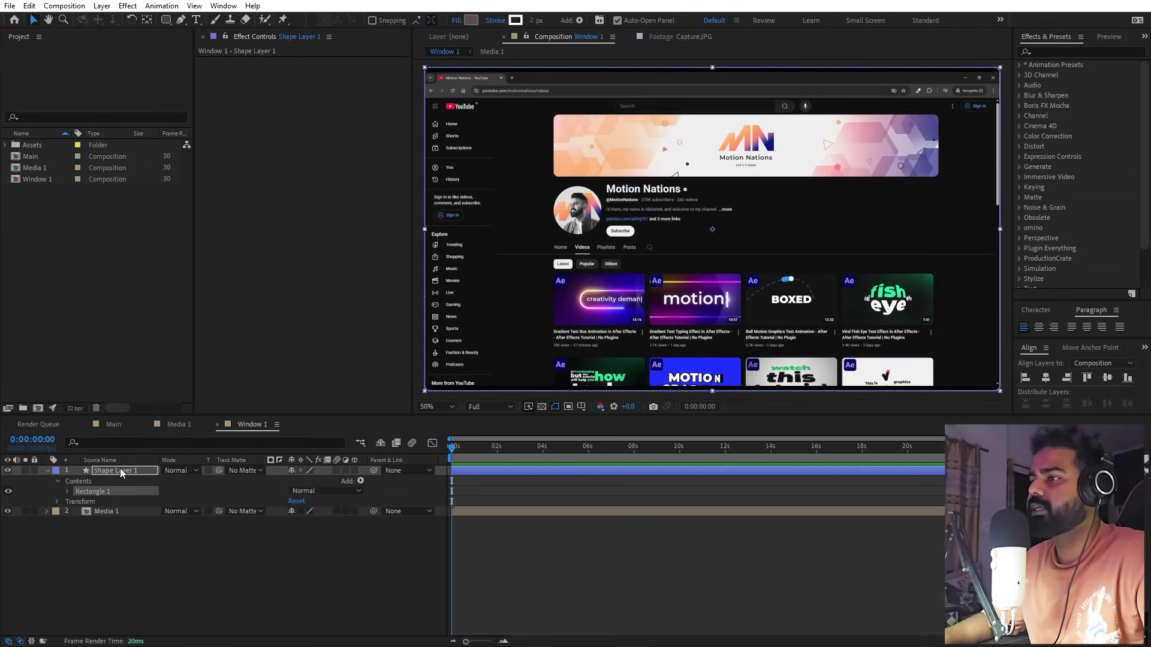
{"action": "left_click", "coordinate": [466, 21]}
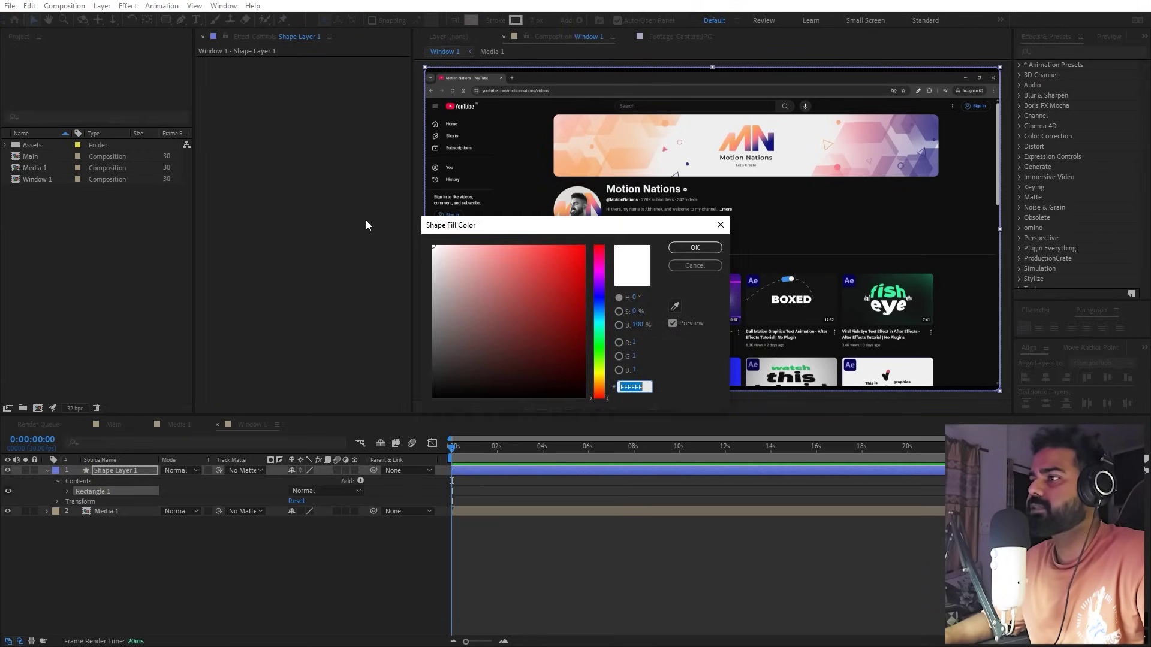
{"action": "left_click", "coordinate": [695, 247]}
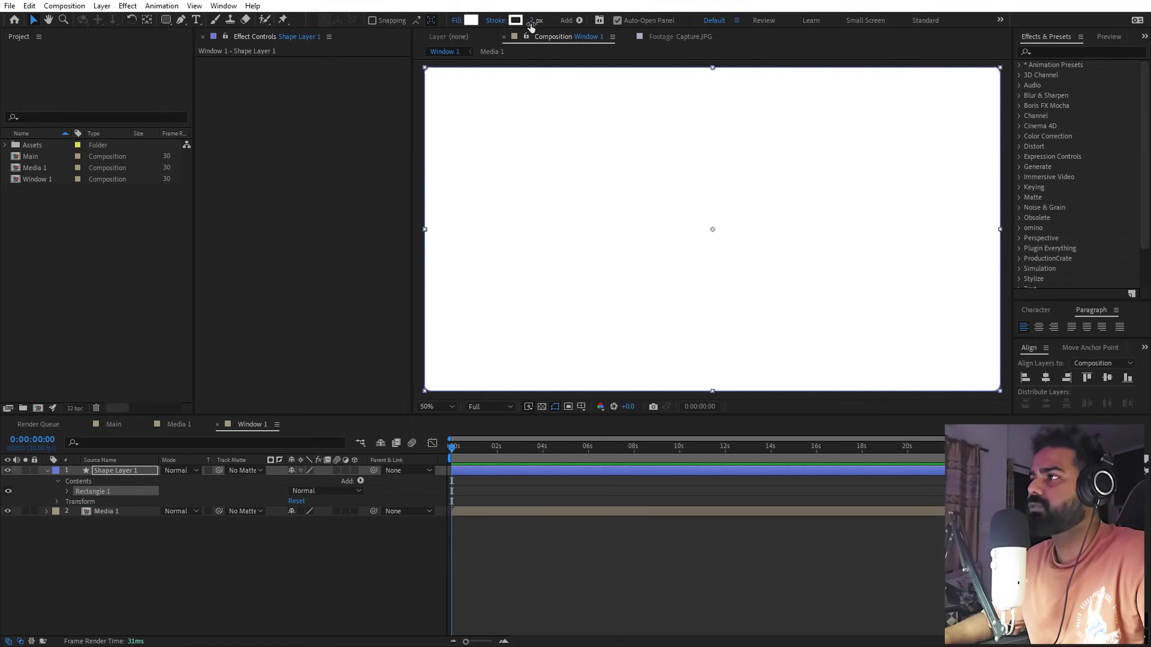
Step: Reduce the rectangle path's size proportionally to about 1503 by 845.4 on the shape layer
{"action": "left_click", "coordinate": [124, 473]}
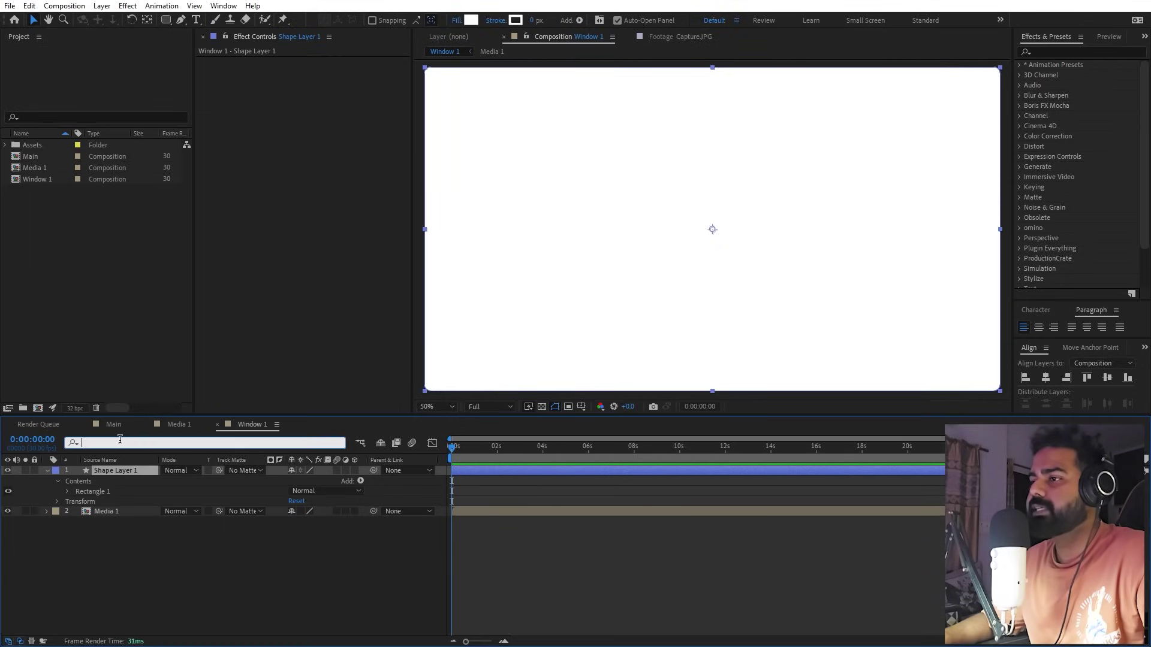
{"action": "left_click", "coordinate": [124, 443]}
{"action": "type", "text": "size"}
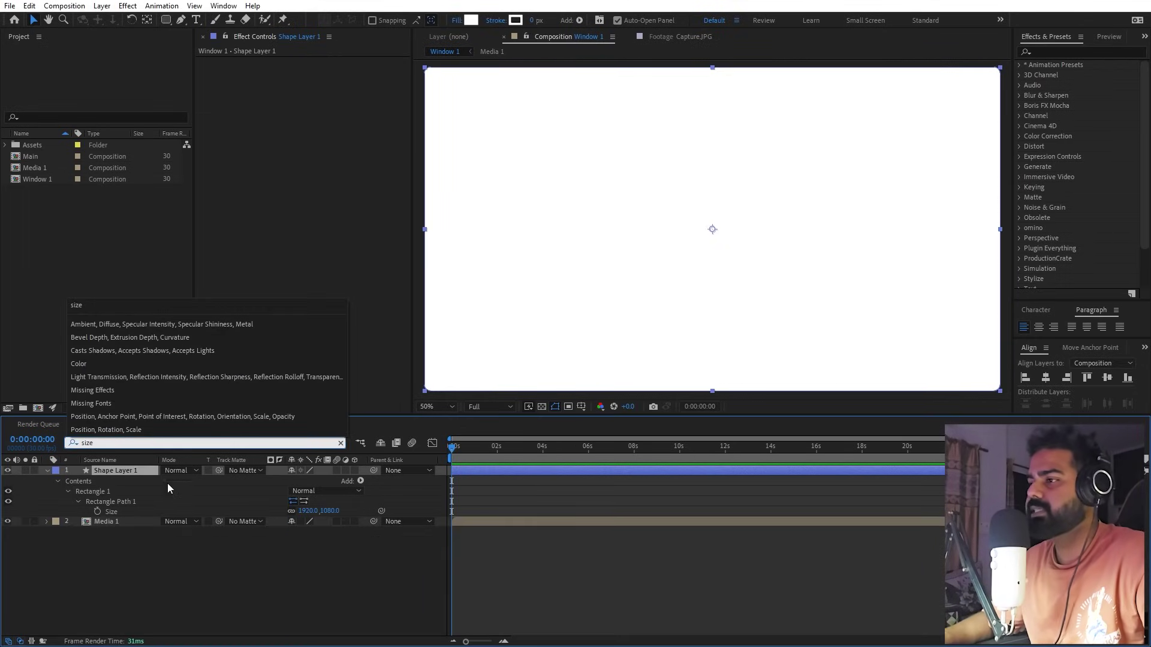
{"action": "left_click_drag", "start_coordinate": [306, 511], "coordinate": [95, 544]}
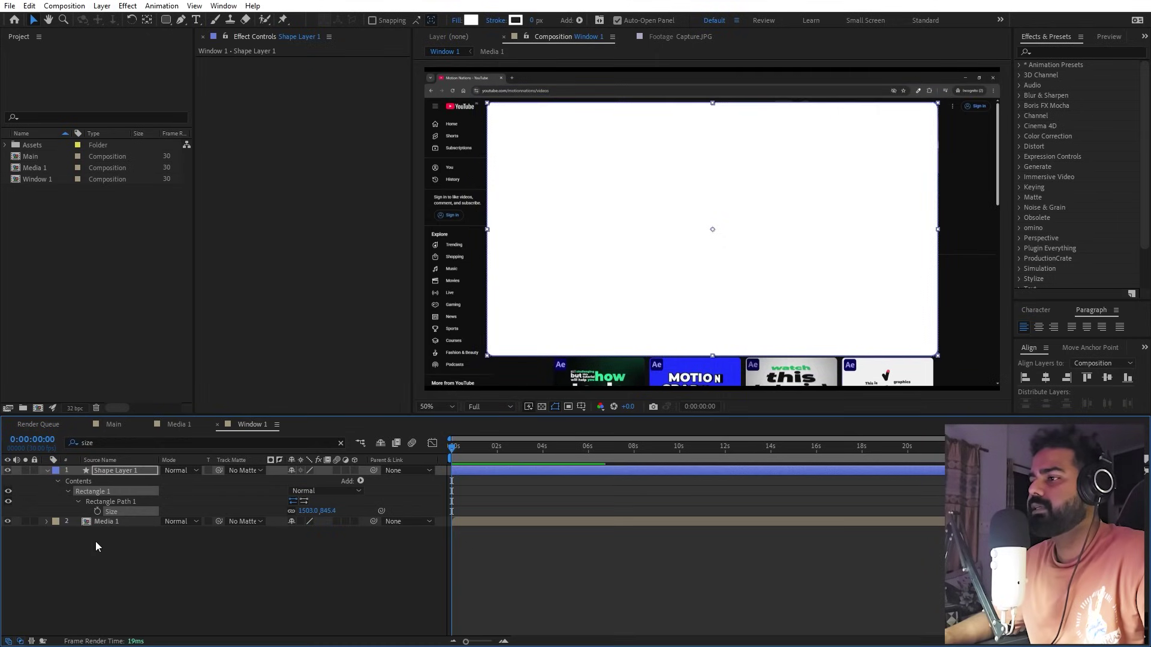
Step: Set the rectangle path's roundness to about 47.6, then collapse the shape layer and clear the property filter
{"action": "left_click", "coordinate": [131, 440]}
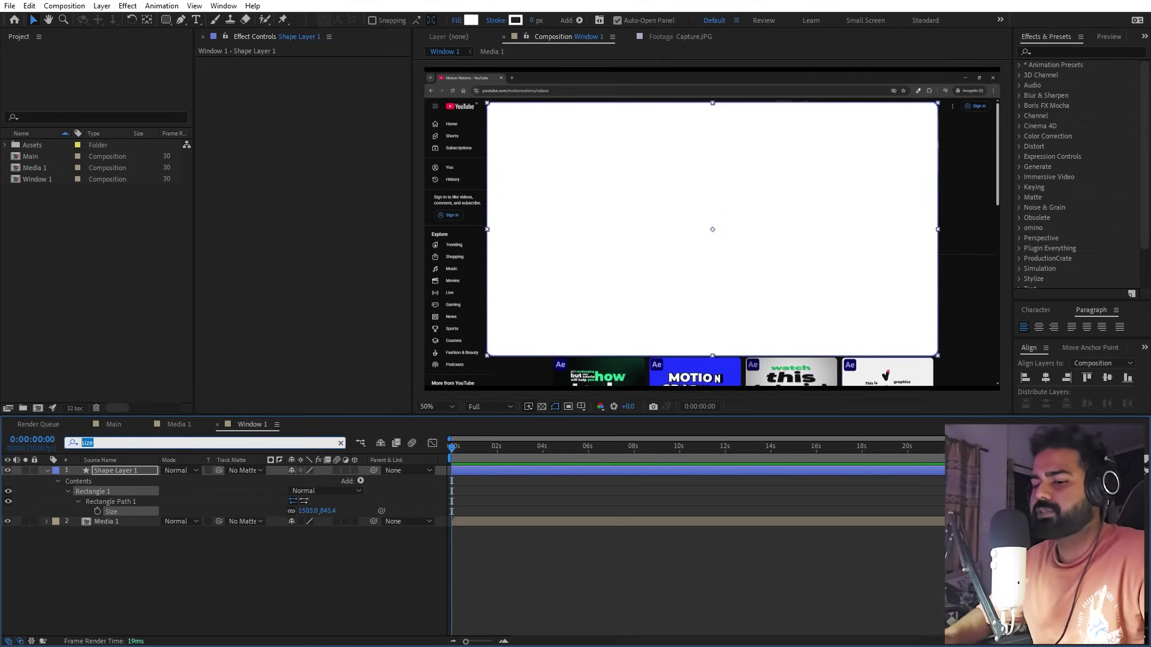
{"action": "type", "text": "round"}
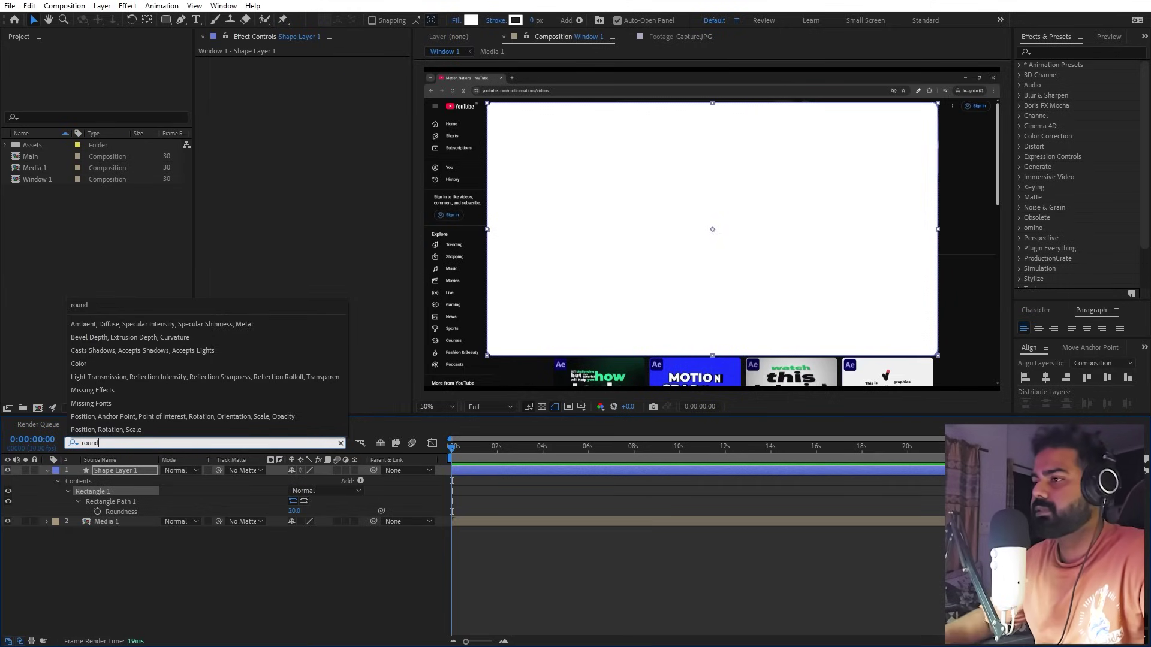
{"action": "left_click", "coordinate": [294, 511]}
{"action": "left_click_drag", "start_coordinate": [294, 510], "coordinate": [375, 505]}
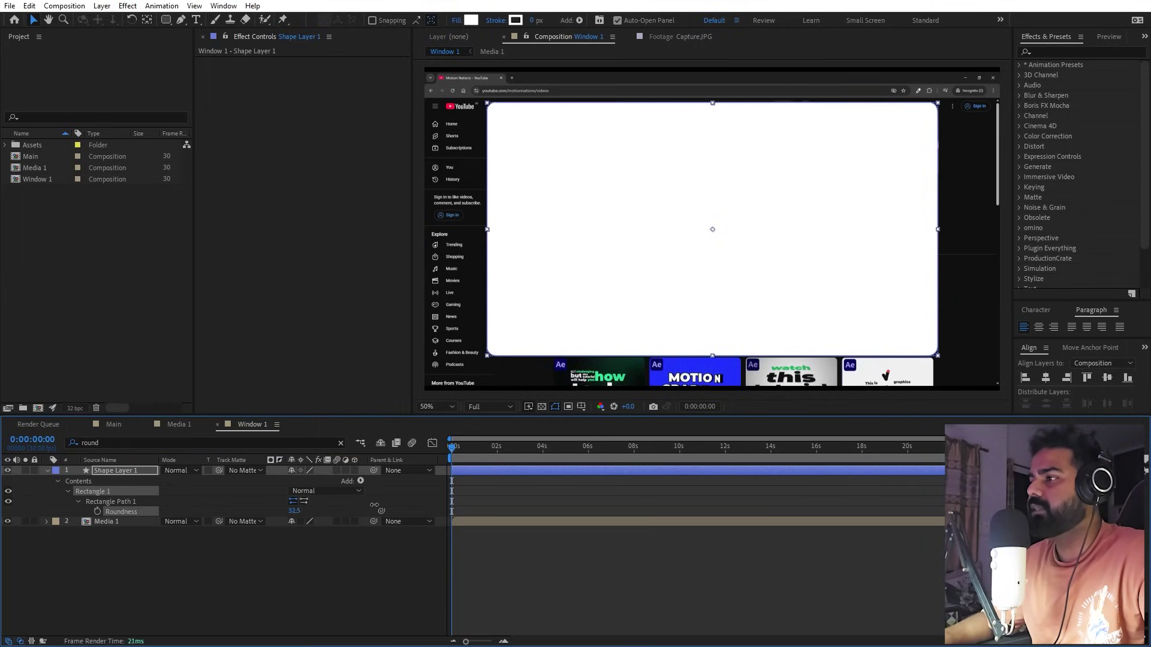
{"action": "mouse_move", "coordinate": [510, 490]}
{"action": "left_mouse_down"}
{"action": "mouse_move", "coordinate": [534, 483]}
{"action": "mouse_move", "coordinate": [507, 490]}
{"action": "left_mouse_up"}
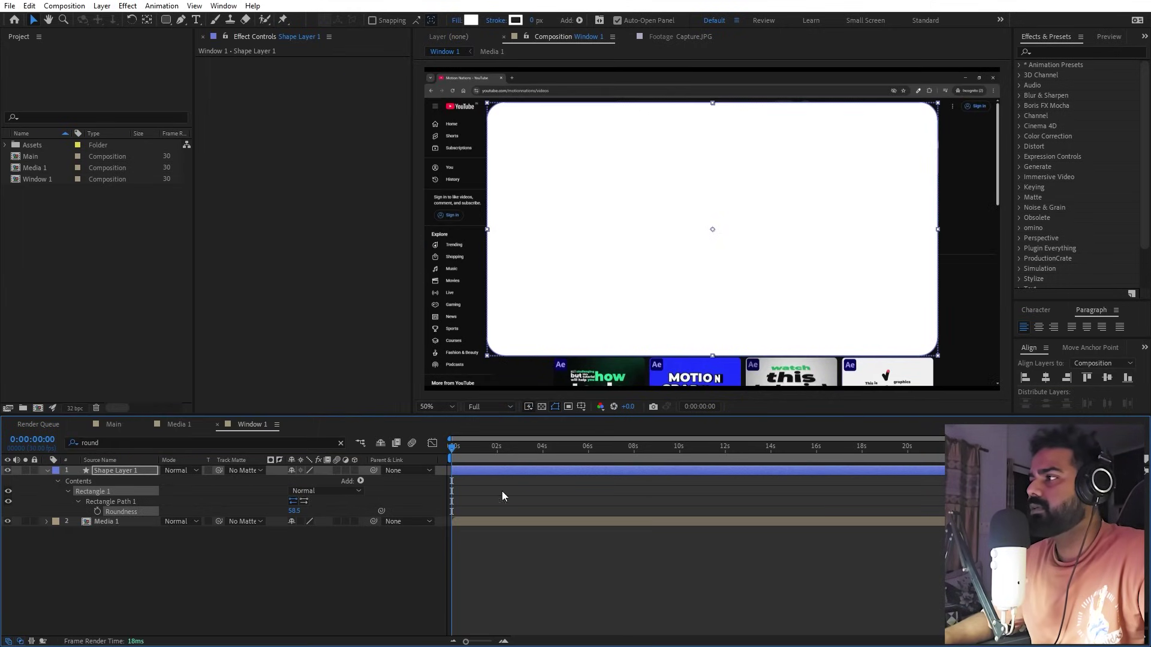
{"action": "left_click", "coordinate": [502, 496]}
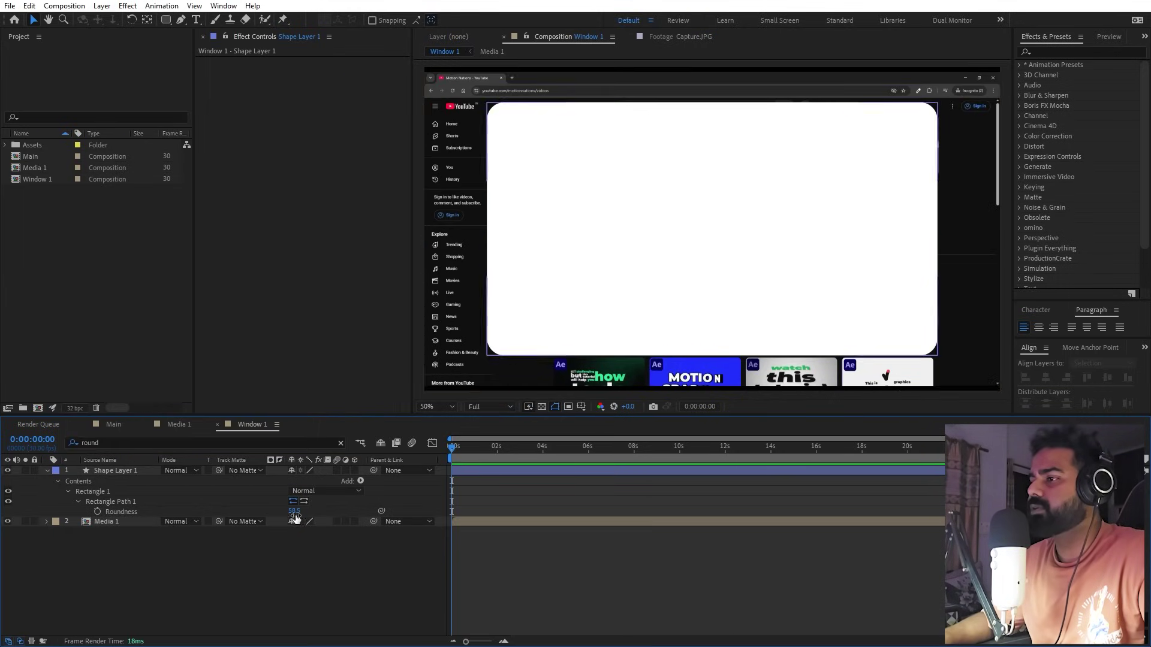
{"action": "left_click_drag", "start_coordinate": [295, 515], "coordinate": [244, 565]}
{"action": "left_click", "coordinate": [245, 566]}
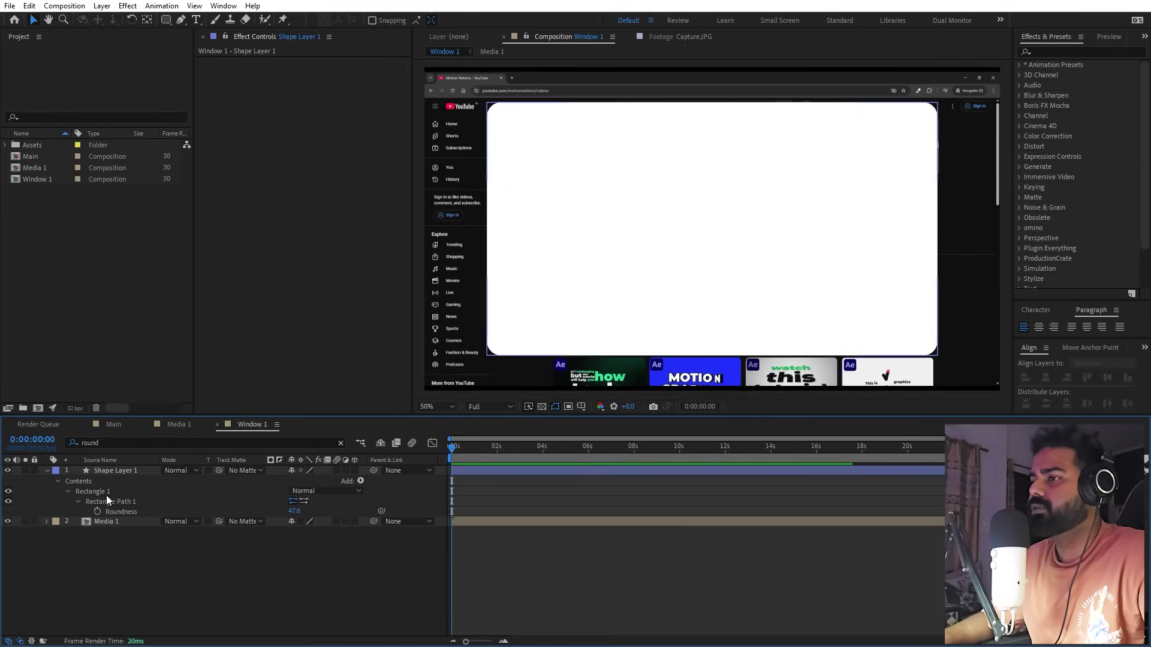
{"action": "left_click", "coordinate": [46, 471]}
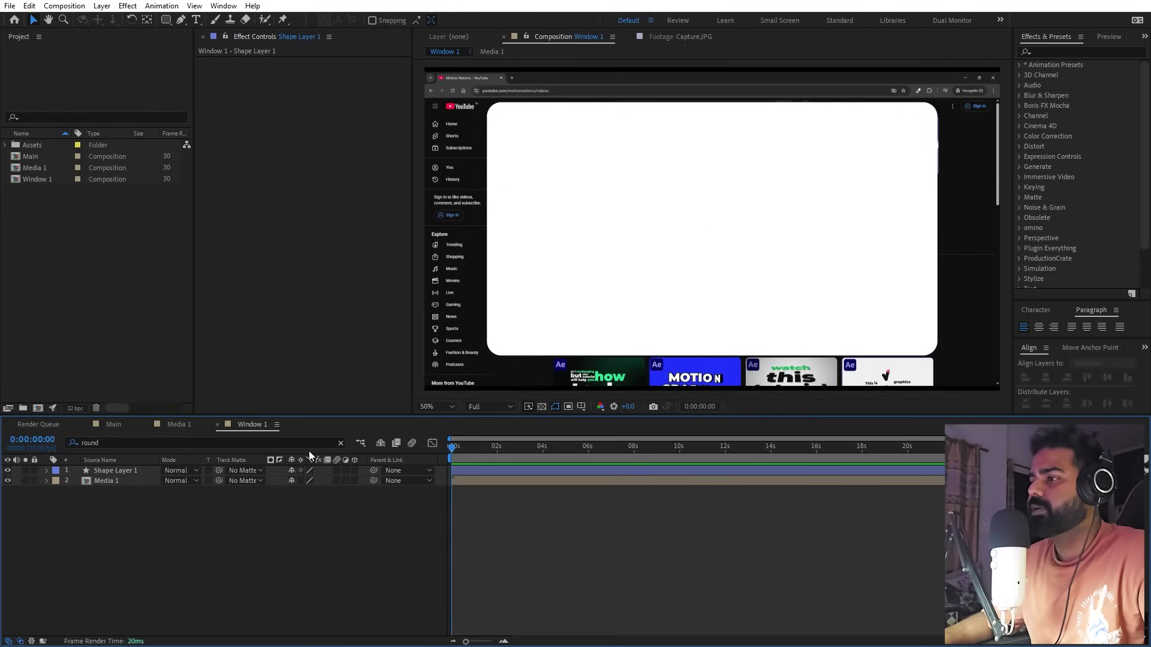
{"action": "left_click", "coordinate": [340, 443]}
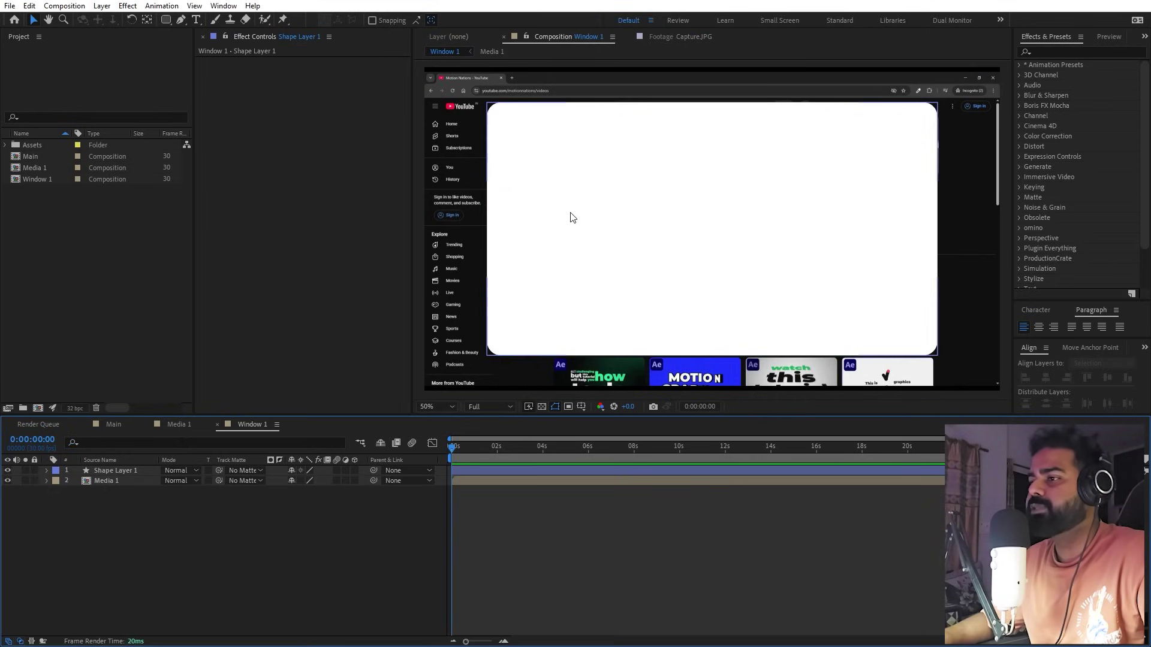
Step: Use Shape Layer 1 as the track matte for Media 1 and scale Media 1 down to 80%
{"action": "left_click", "coordinate": [116, 480]}
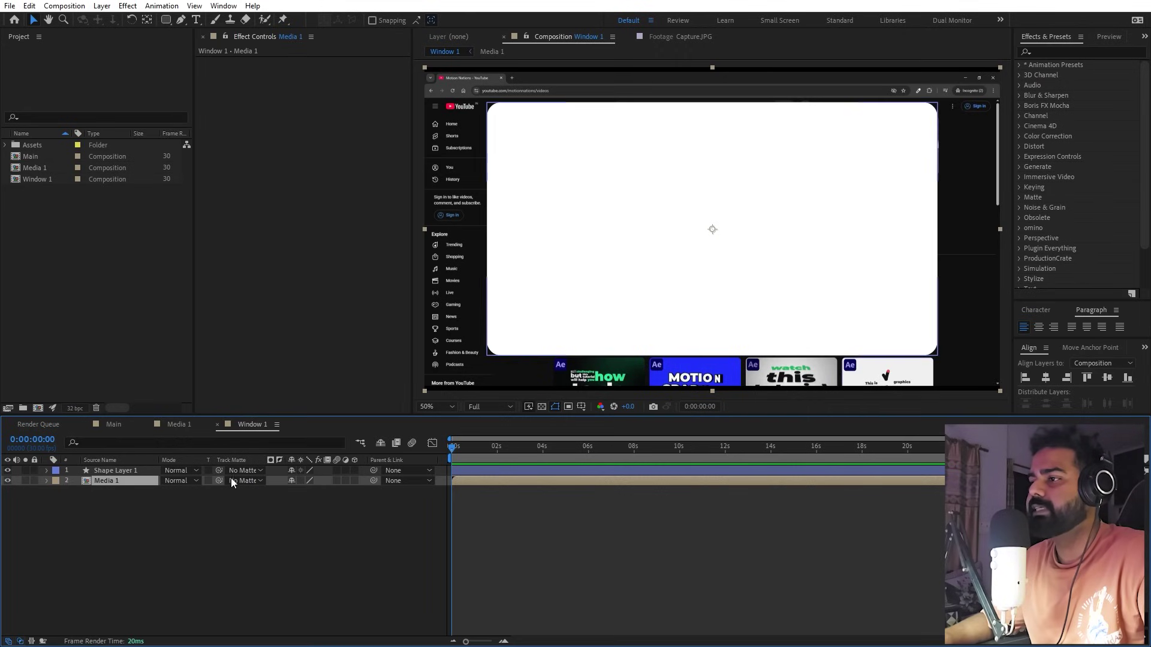
{"action": "left_click_drag", "start_coordinate": [219, 481], "coordinate": [102, 470]}
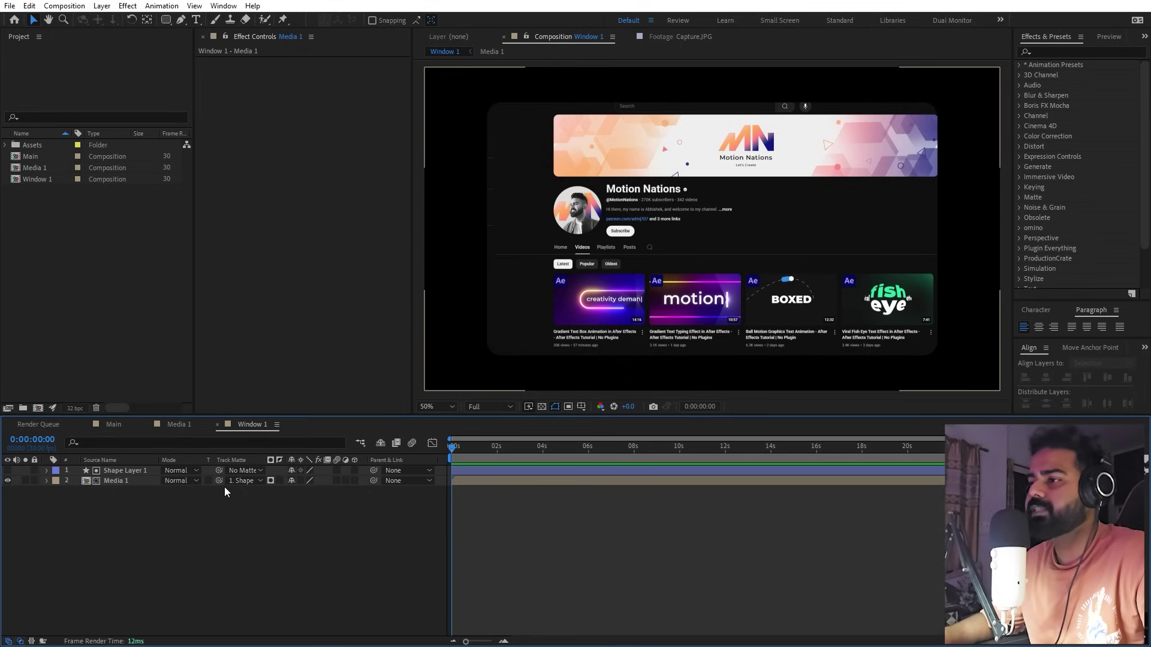
{"action": "left_click", "coordinate": [114, 483]}
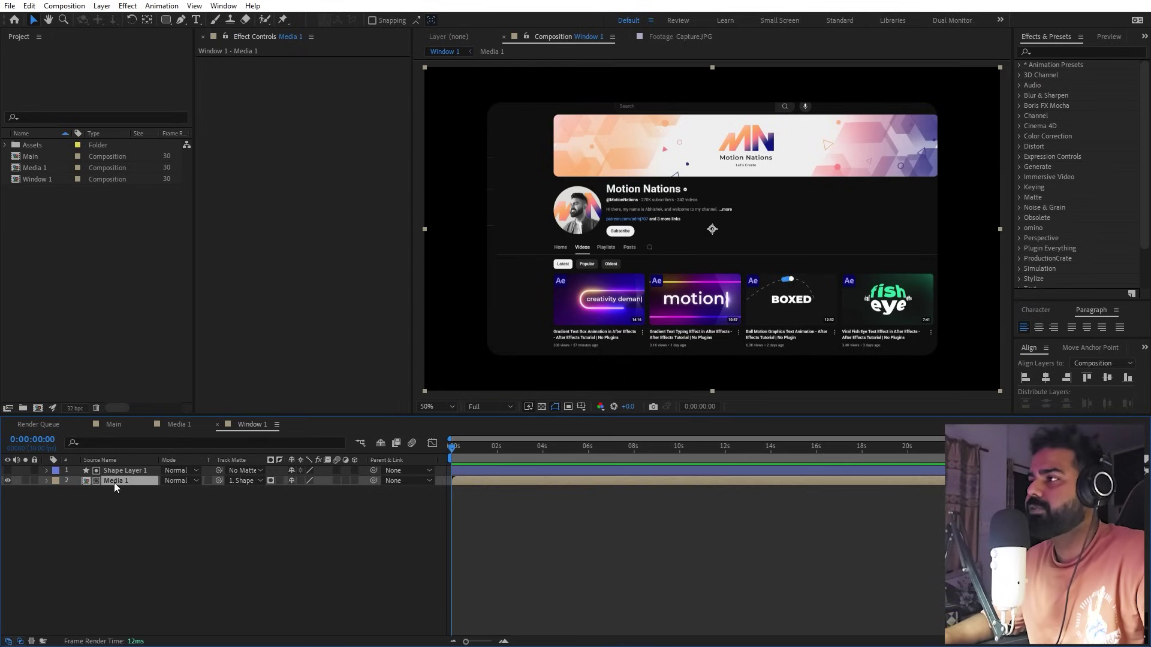
{"action": "key", "text": "s"}
{"action": "left_click_drag", "start_coordinate": [303, 492], "coordinate": [188, 532]}
{"action": "left_click", "coordinate": [154, 527]}
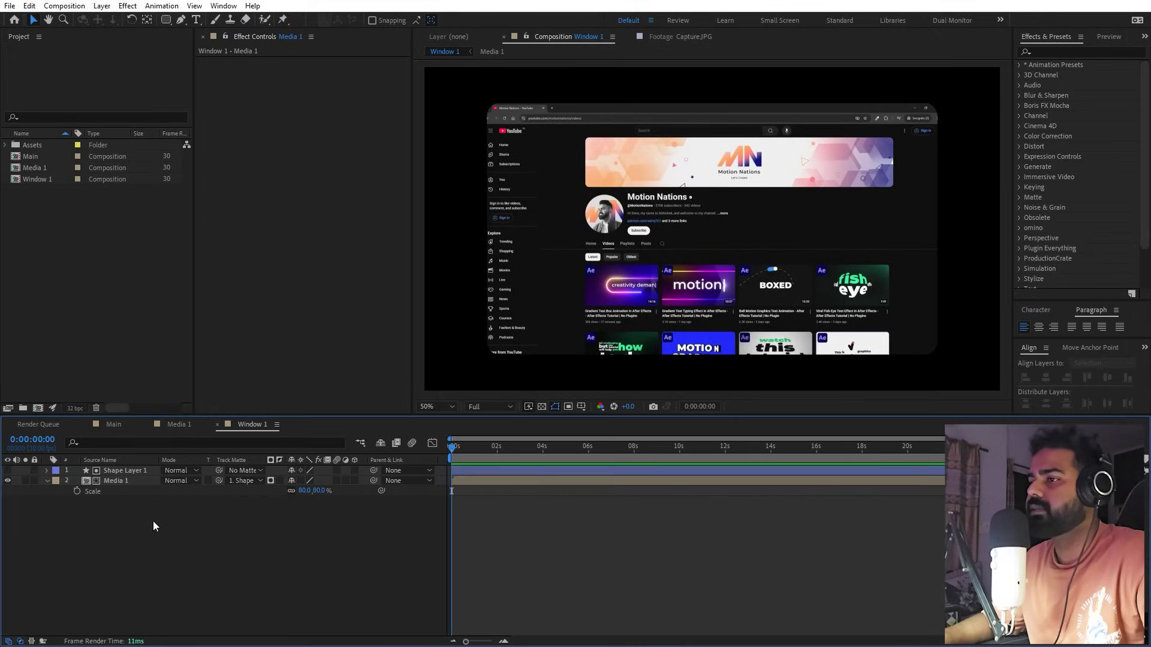
{"action": "left_click", "coordinate": [48, 482]}
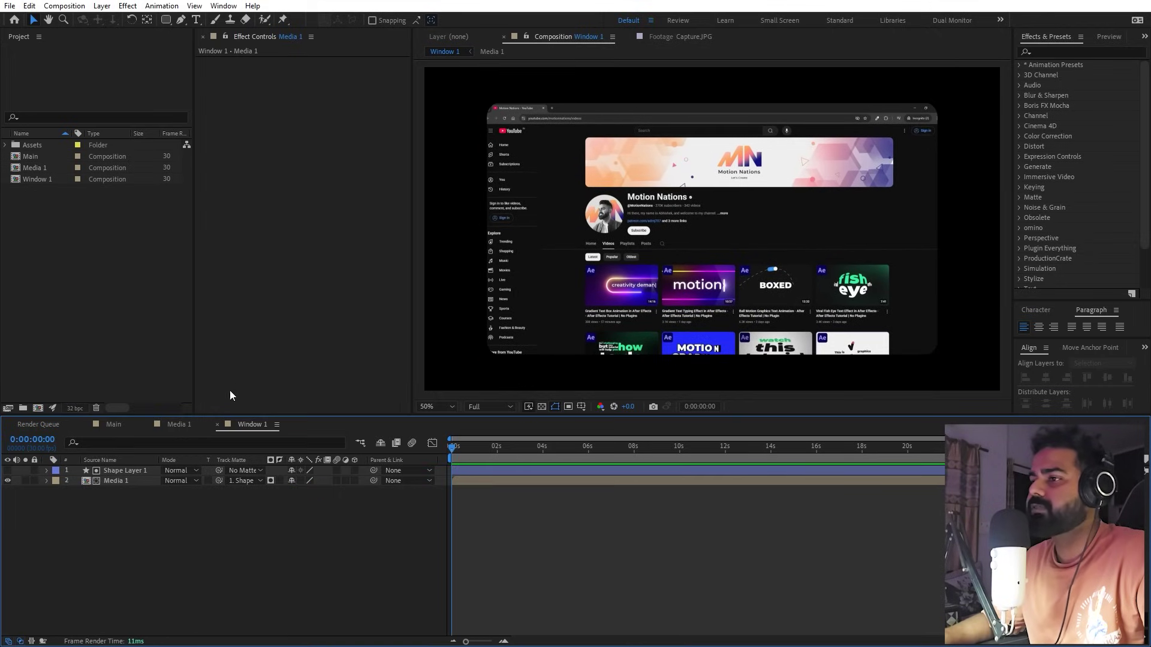
Step: Duplicate the rounded rectangle matte layer, Shape Layer 1, and turn on the duplicate's visibility
{"action": "left_click", "coordinate": [130, 473]}
{"action": "key", "text": "ctrl+d"}
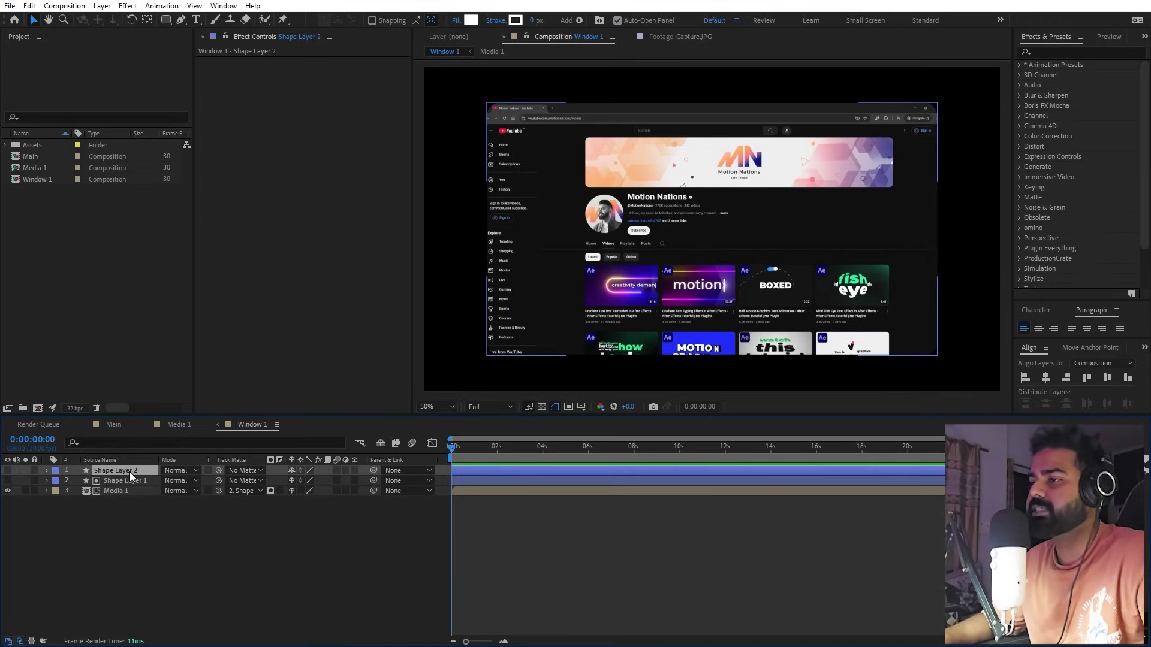
{"action": "left_click", "coordinate": [8, 471]}
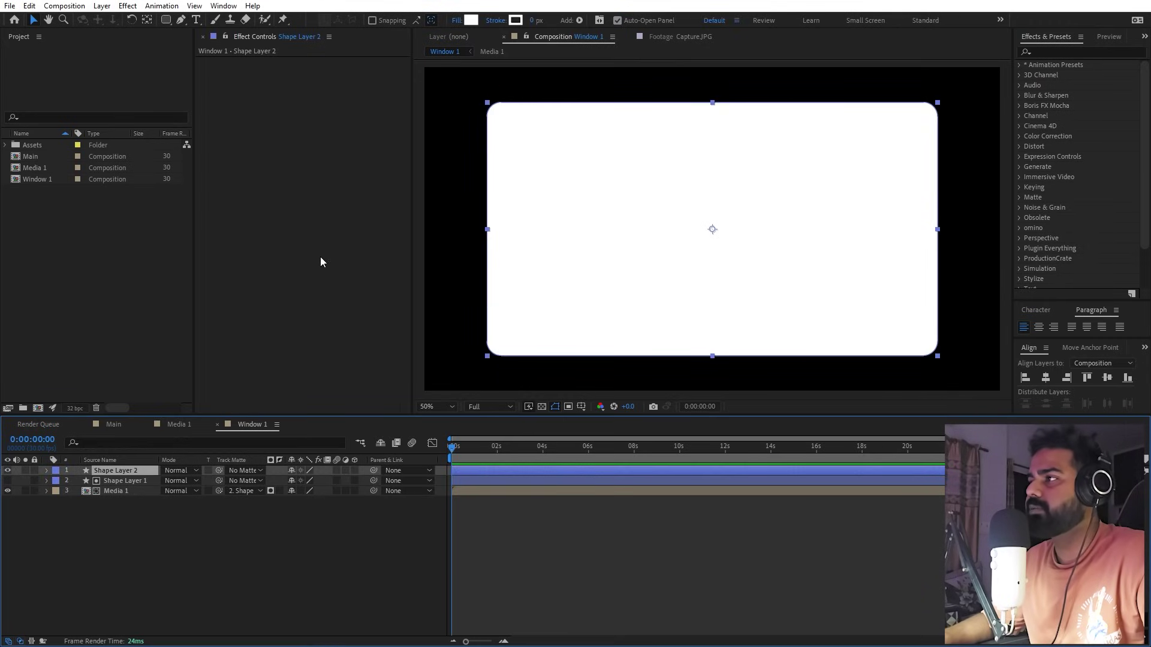
Step: Set the duplicated shape layer's fill to None and give it an 8 px white stroke
{"action": "left_click", "coordinate": [457, 21]}
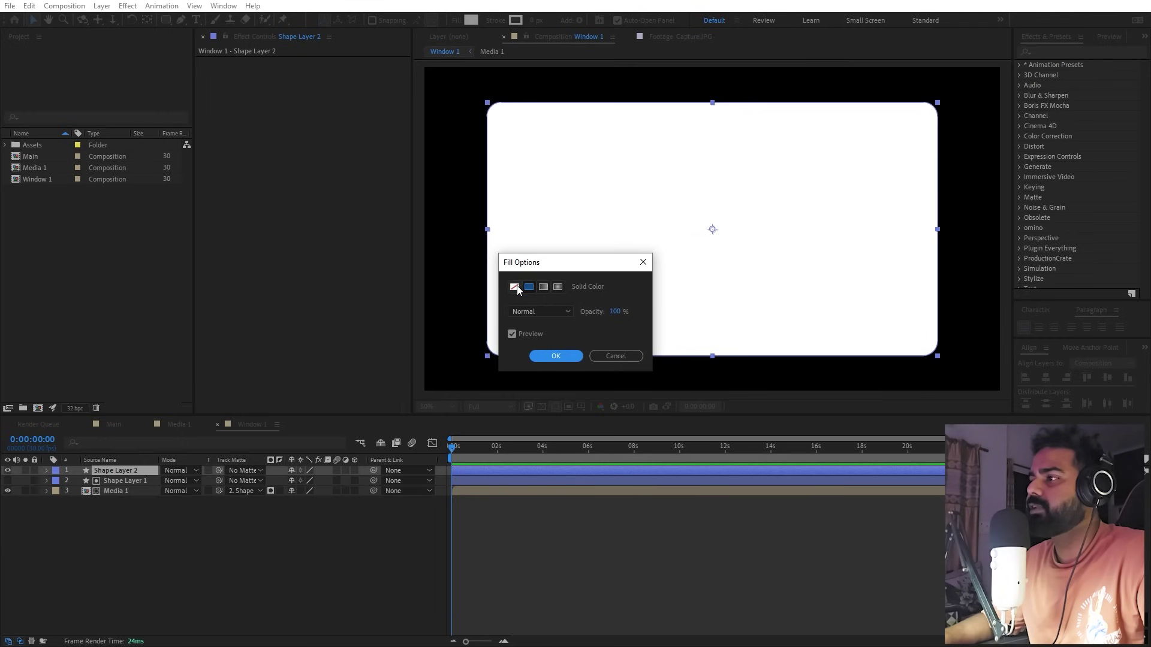
{"action": "left_click", "coordinate": [515, 287]}
{"action": "left_click", "coordinate": [556, 356]}
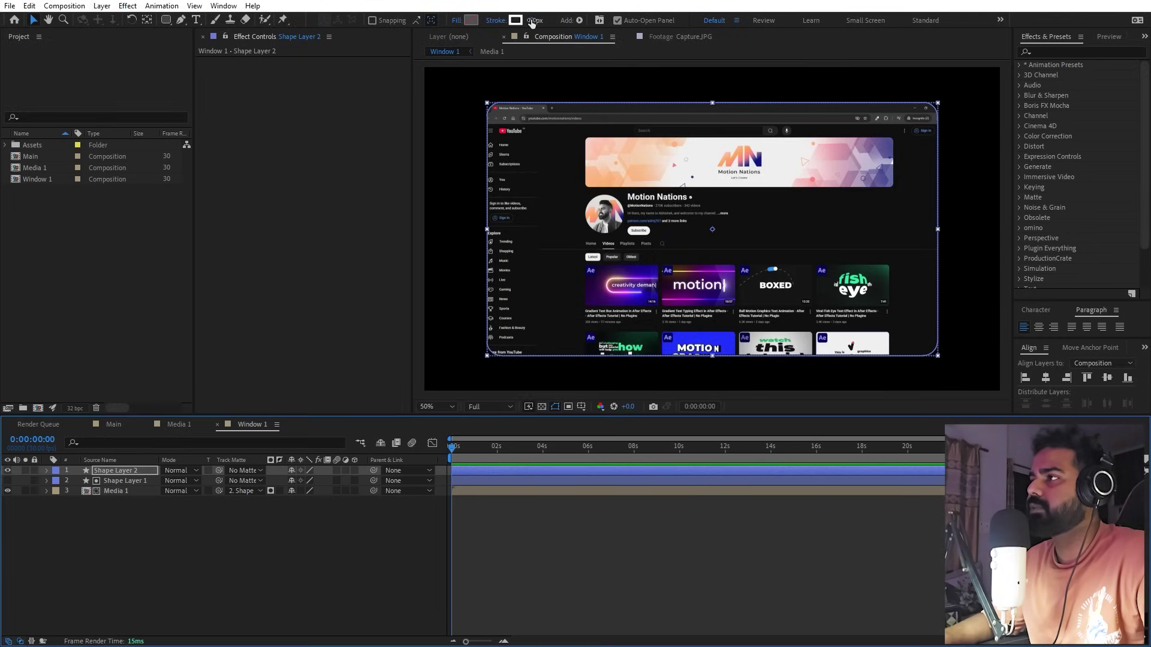
{"action": "left_click", "coordinate": [532, 21]}
{"action": "key", "text": "Return"}
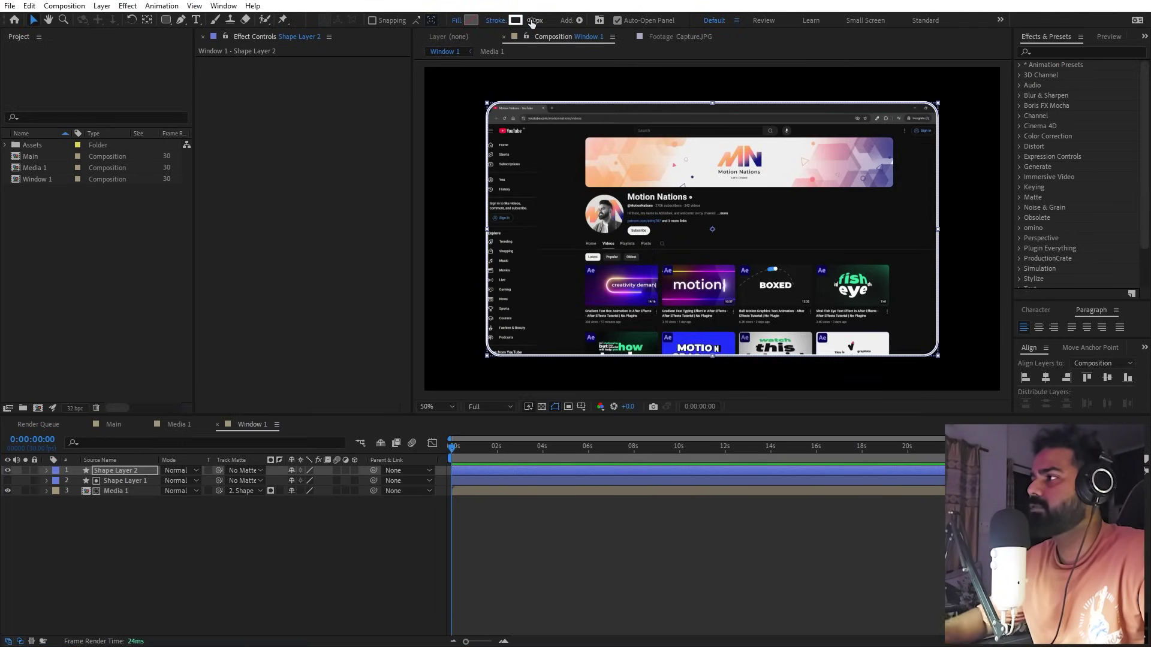
{"action": "left_click", "coordinate": [200, 559]}
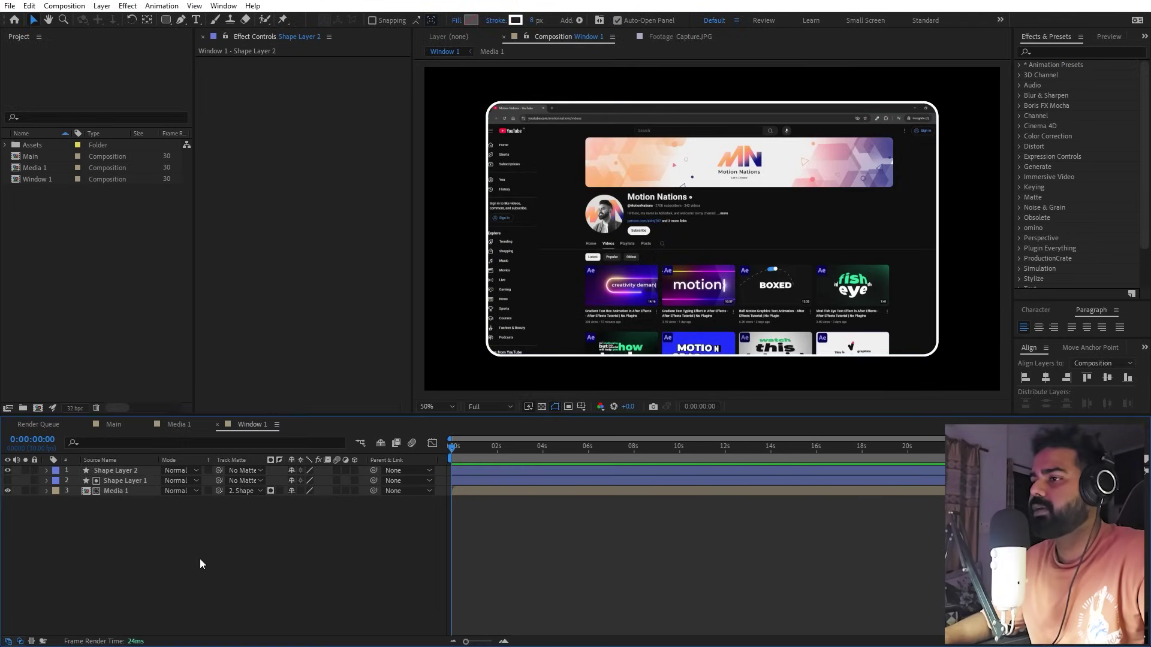
Step: Taper the stroke of Shape Layer 2's rectangle with an End Length of 100%
{"action": "left_click", "coordinate": [47, 470]}
{"action": "left_click", "coordinate": [58, 481]}
{"action": "left_click", "coordinate": [67, 492]}
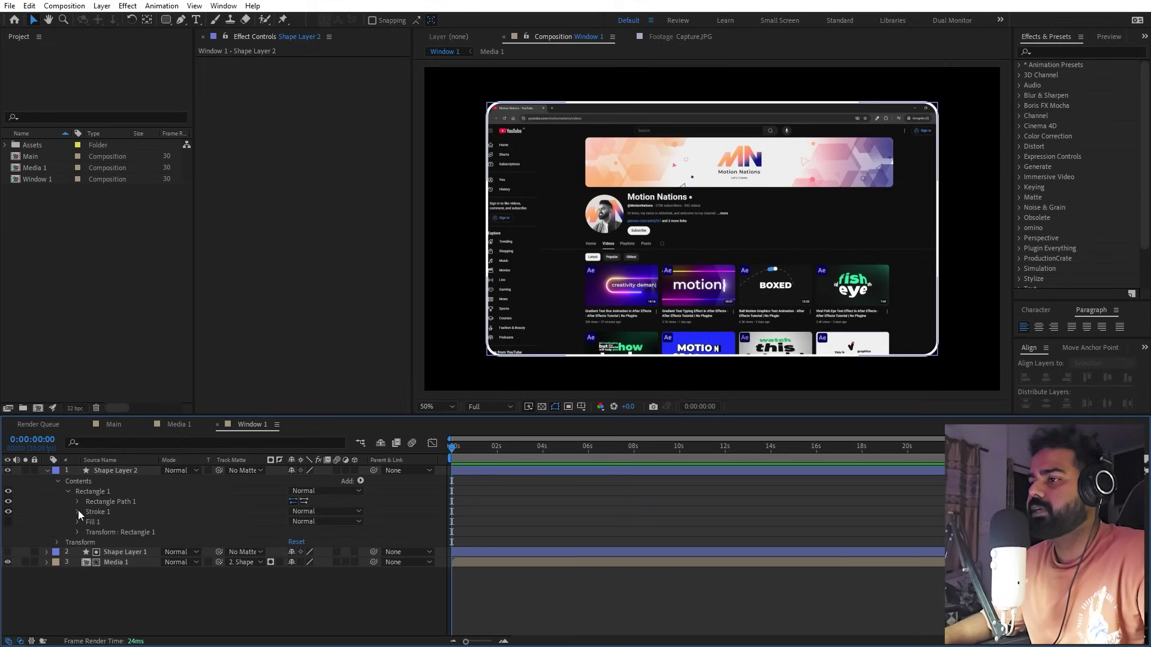
{"action": "left_click", "coordinate": [79, 511]}
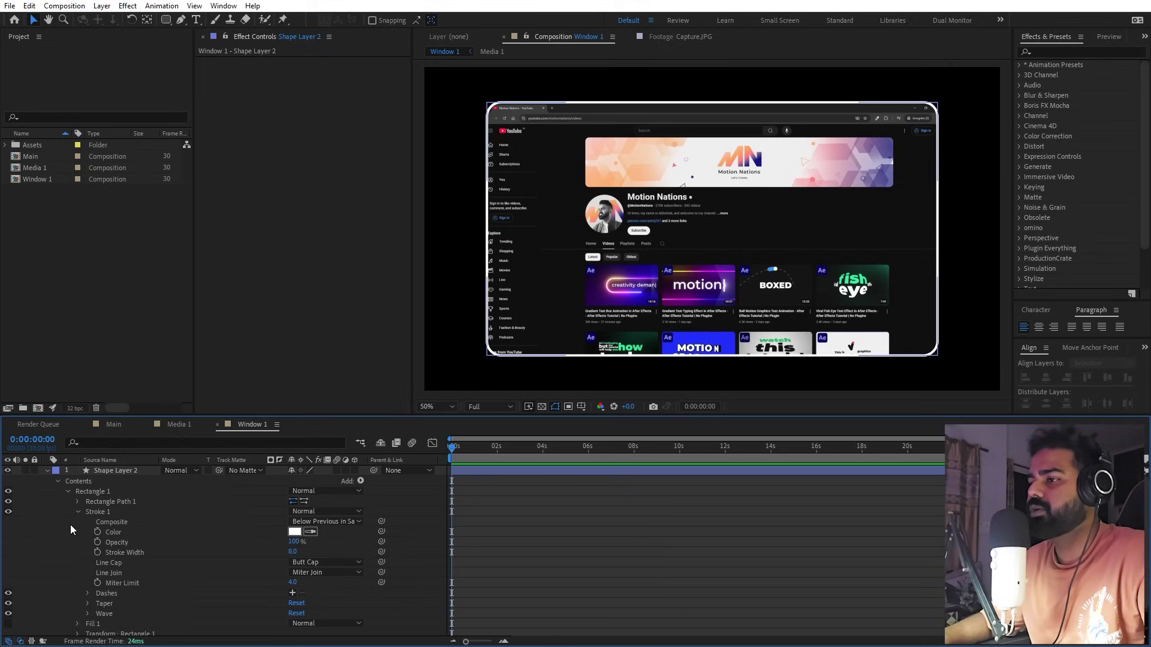
{"action": "scroll", "coordinate": [71, 524], "scroll_direction": "down", "scroll_amount": 2}
{"action": "left_click", "coordinate": [88, 570]}
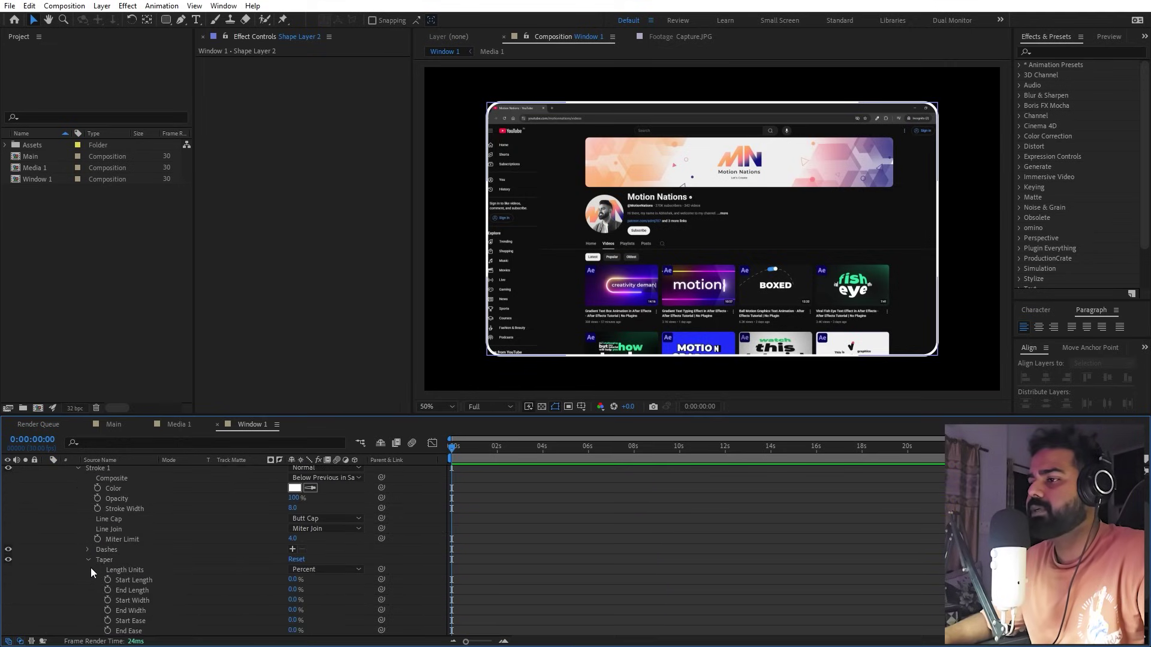
{"action": "left_click", "coordinate": [290, 591]}
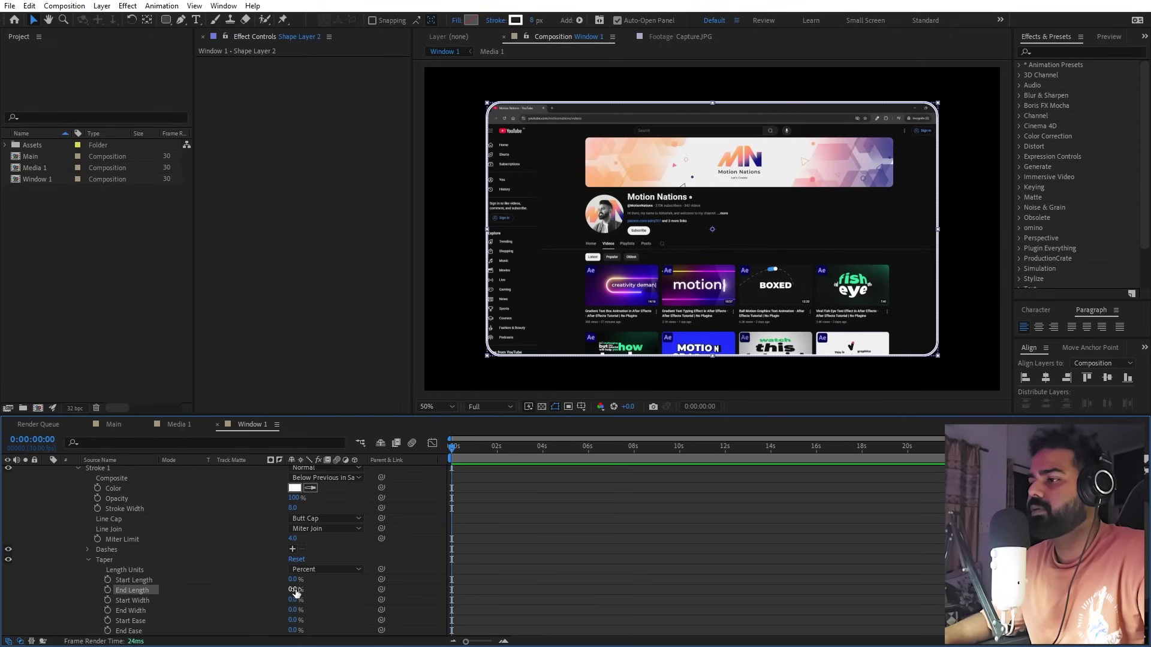
{"action": "left_click_drag", "start_coordinate": [295, 591], "coordinate": [849, 564]}
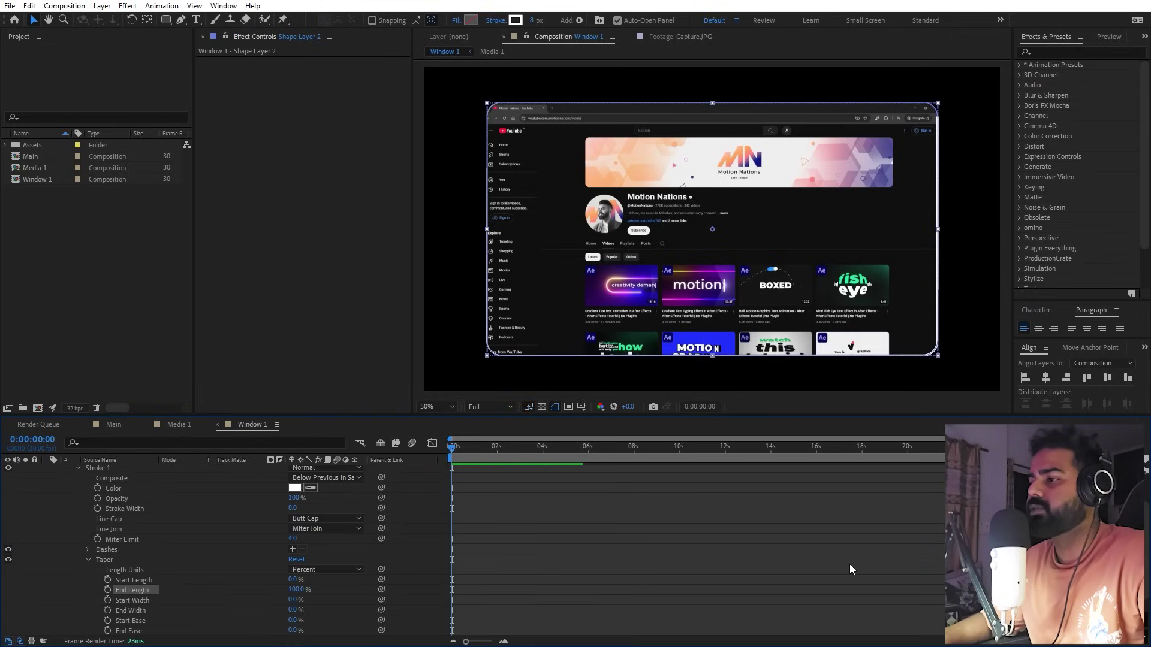
{"action": "left_click", "coordinate": [847, 565]}
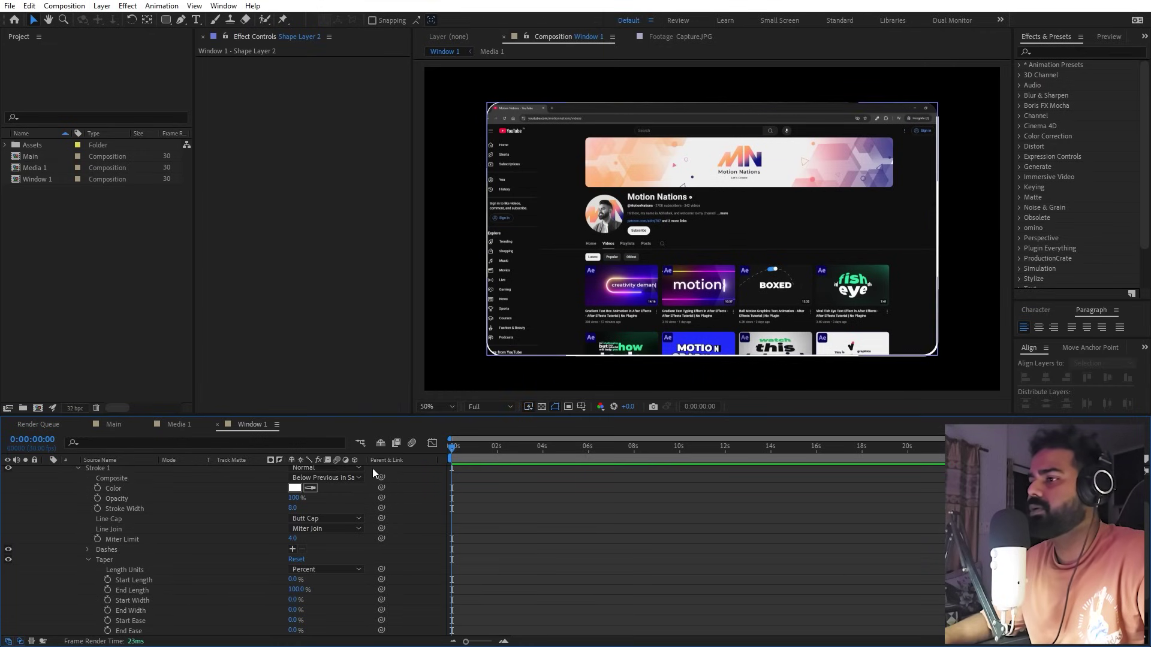
Step: Change the line cap of Shape Layer 2's stroke to Round Cap
{"action": "scroll", "coordinate": [334, 516], "scroll_direction": "up", "scroll_amount": 3}
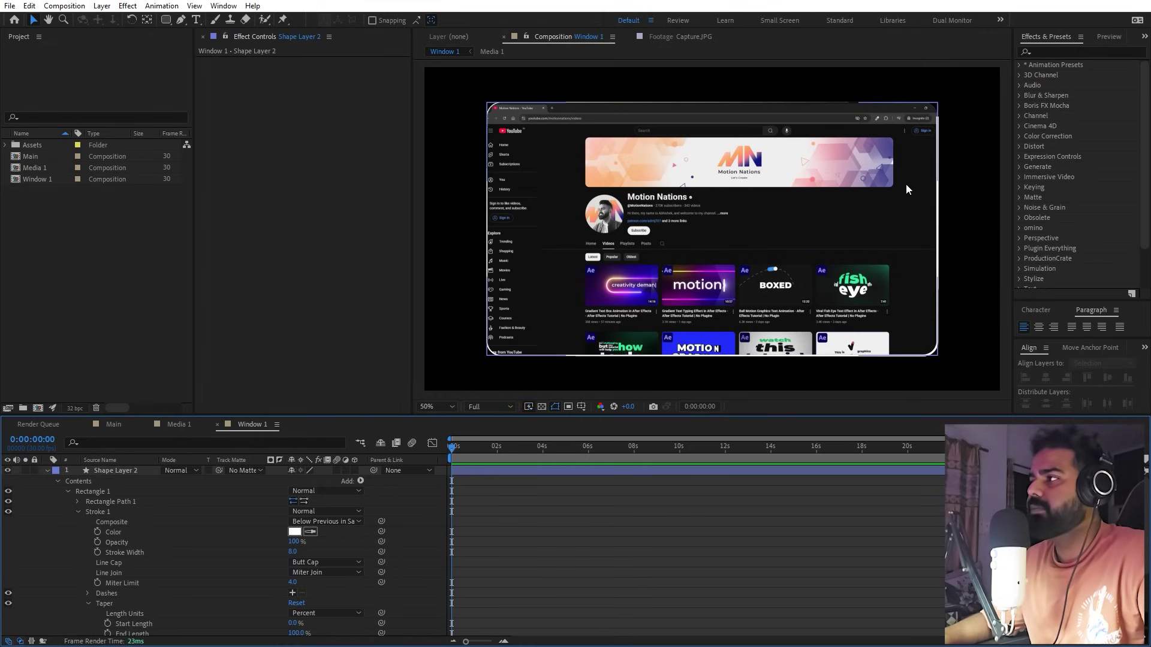
{"action": "left_click", "coordinate": [314, 564]}
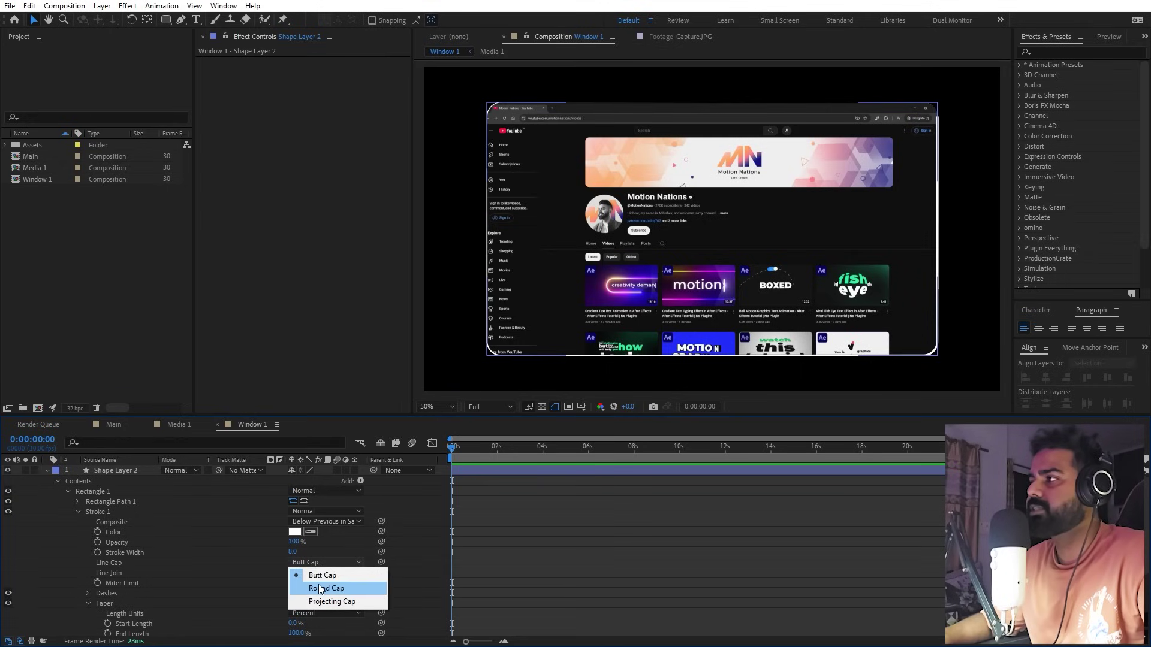
{"action": "left_click", "coordinate": [319, 589]}
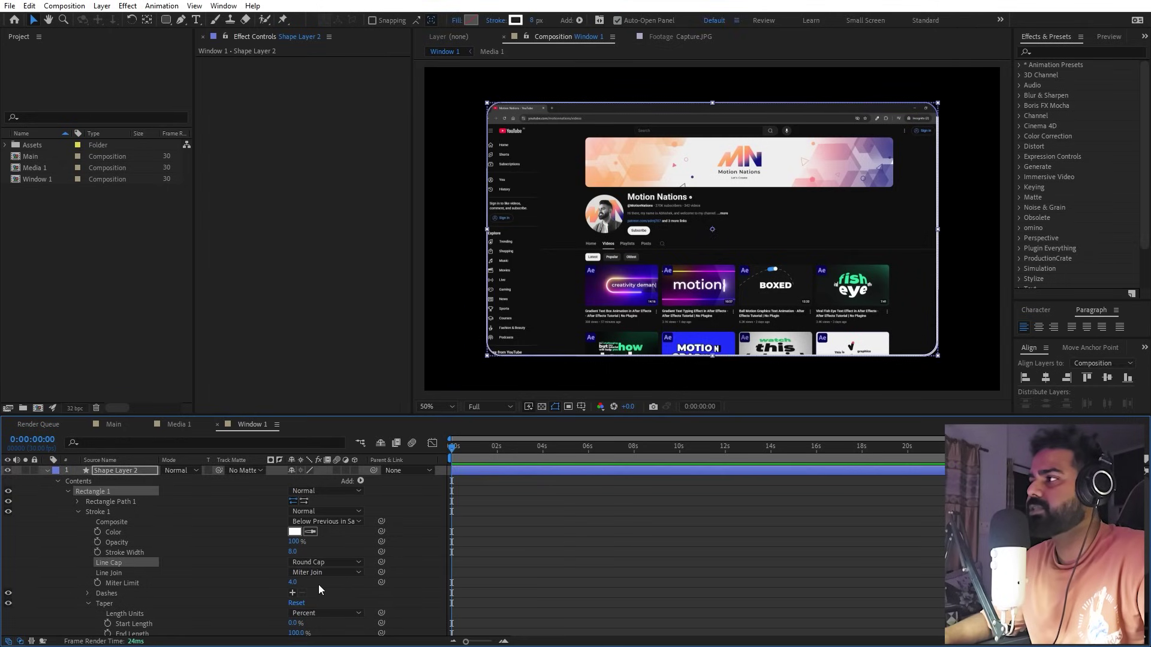
Step: Add Trim Paths to Shape Layer 2 and expand its properties
{"action": "left_click", "coordinate": [361, 481]}
{"action": "left_click", "coordinate": [397, 413]}
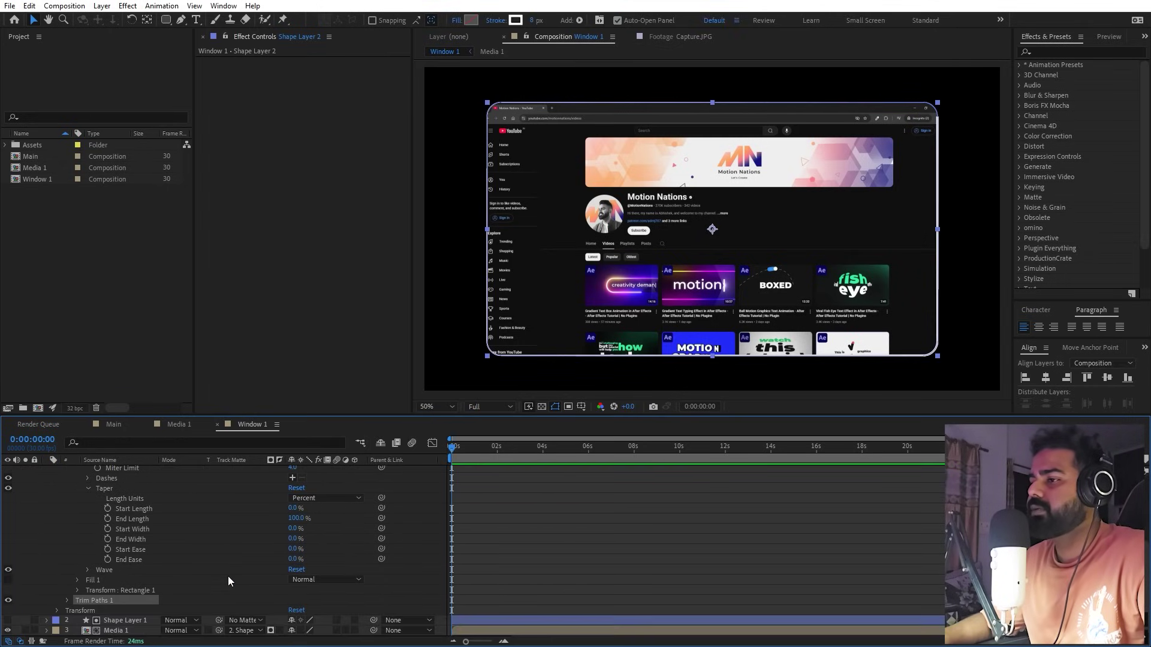
{"action": "left_click", "coordinate": [66, 600]}
{"action": "left_click", "coordinate": [60, 585]}
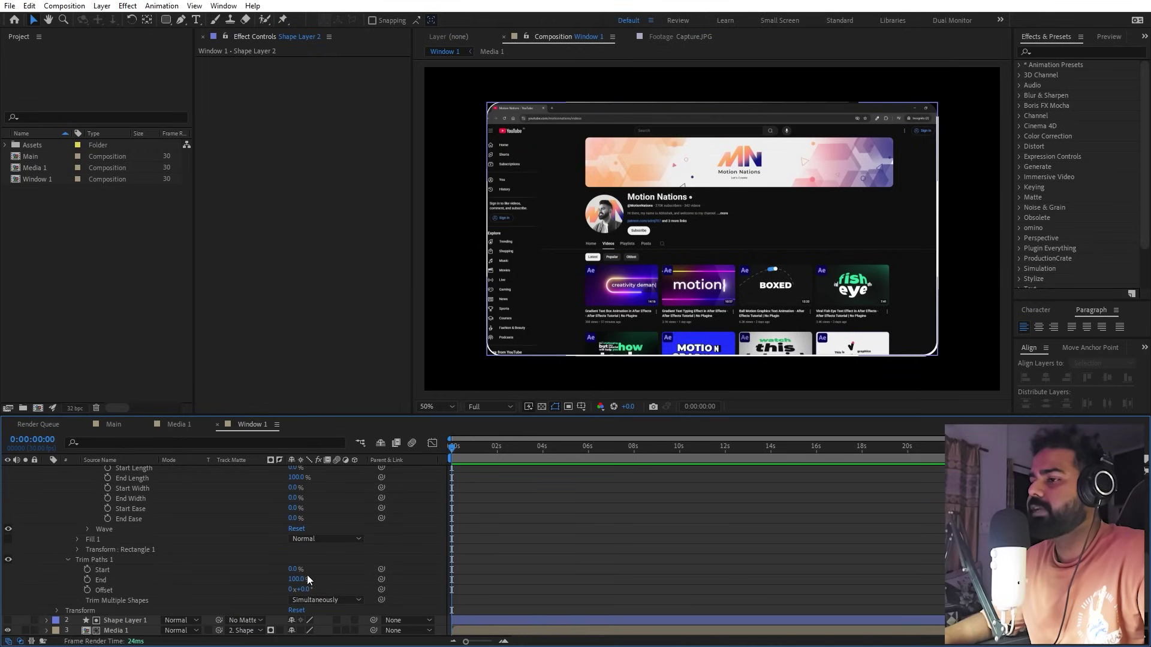
Step: Shorten the tapered outline by setting the Trim Paths End value to about 57.4%
{"action": "left_click_drag", "start_coordinate": [292, 584], "coordinate": [268, 581]}
{"action": "left_click", "coordinate": [670, 388]}
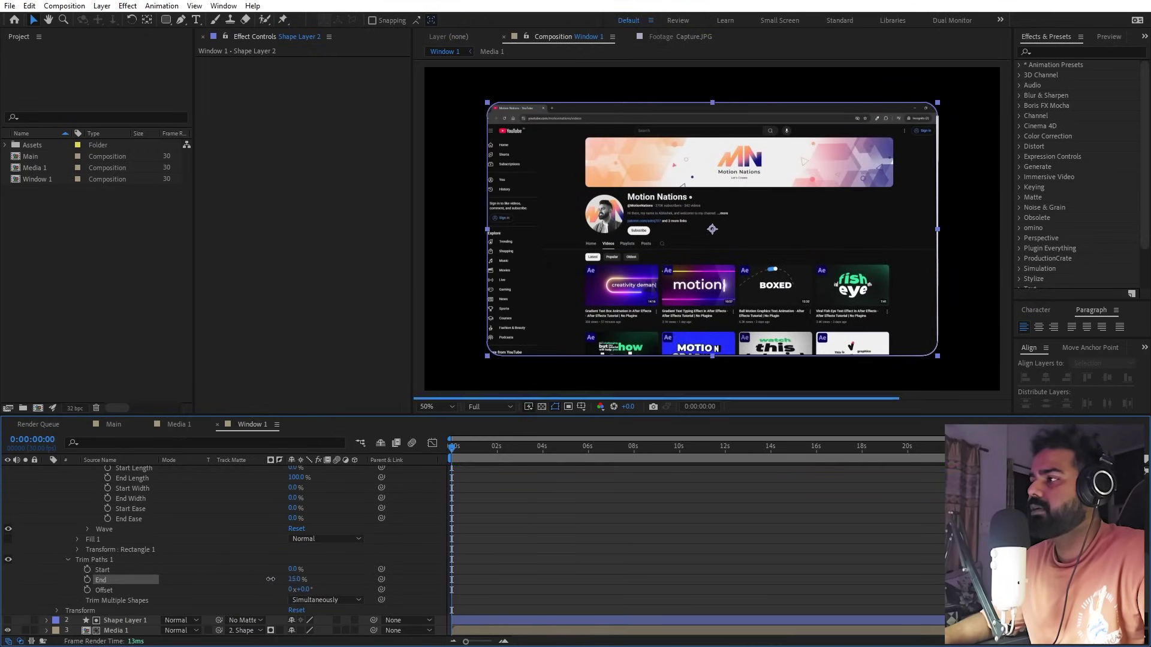
{"action": "mouse_move", "coordinate": [293, 577]}
{"action": "left_mouse_down"}
{"action": "mouse_move", "coordinate": [265, 579]}
{"action": "mouse_move", "coordinate": [284, 581]}
{"action": "left_mouse_up"}
{"action": "key", "text": "F2"}
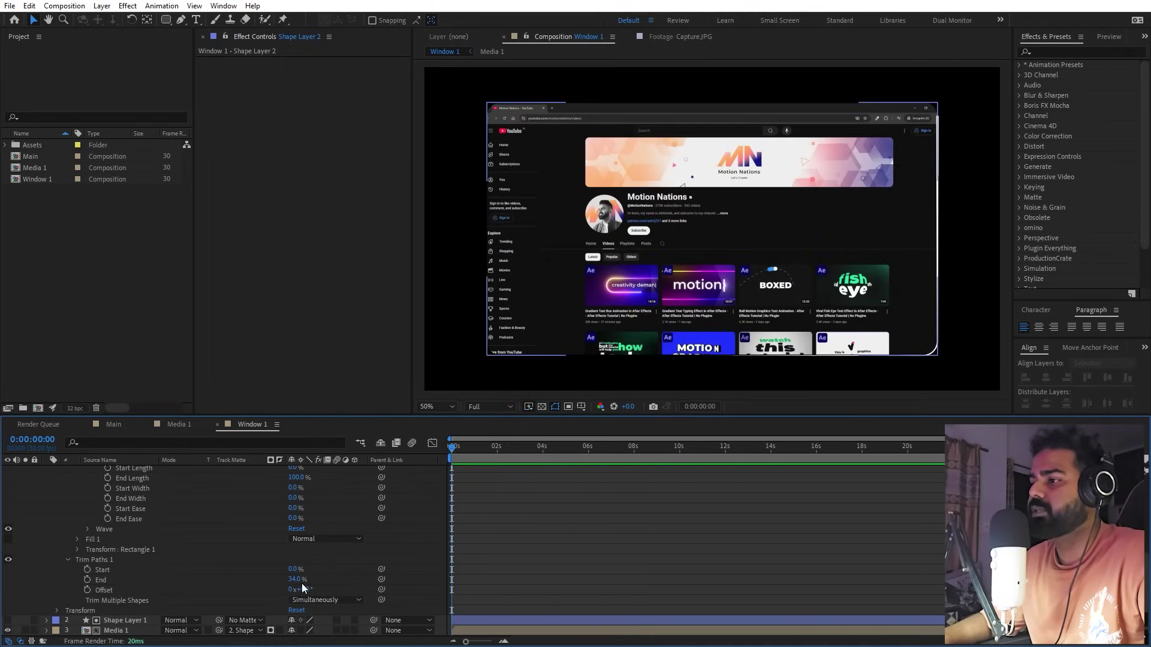
{"action": "left_click_drag", "start_coordinate": [302, 584], "coordinate": [438, 568]}
{"action": "left_click", "coordinate": [961, 380]}
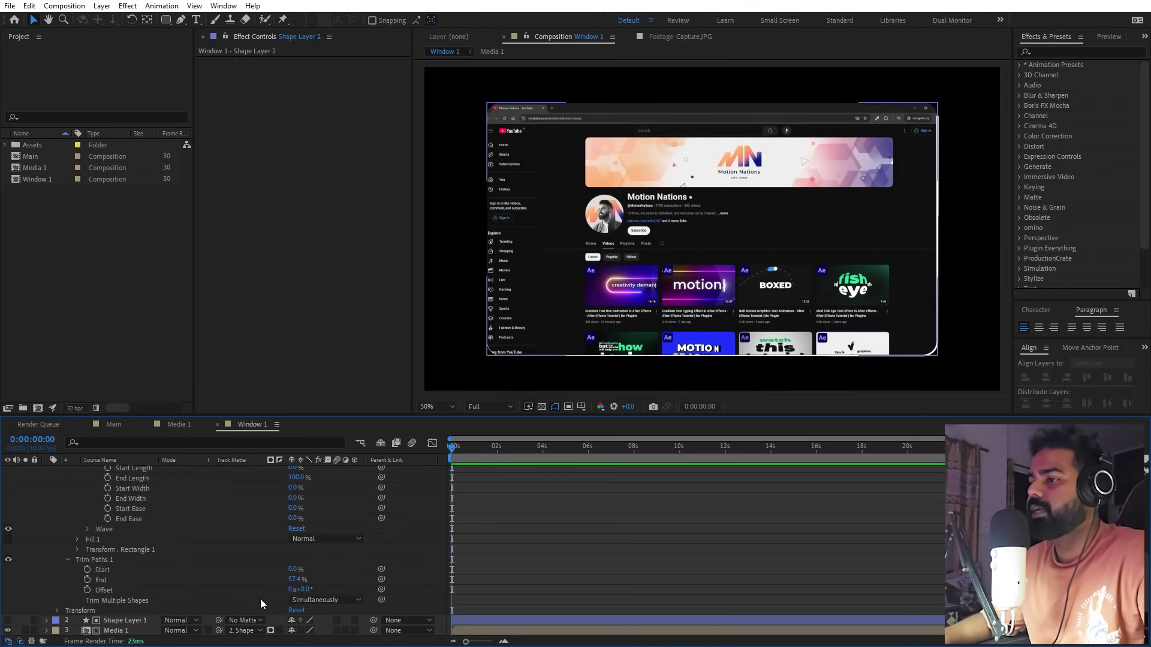
Step: Animate the Trim Paths Offset with keyframes at 0 and 18 seconds, and preview the outline's motion from the start
{"action": "left_click", "coordinate": [110, 589]}
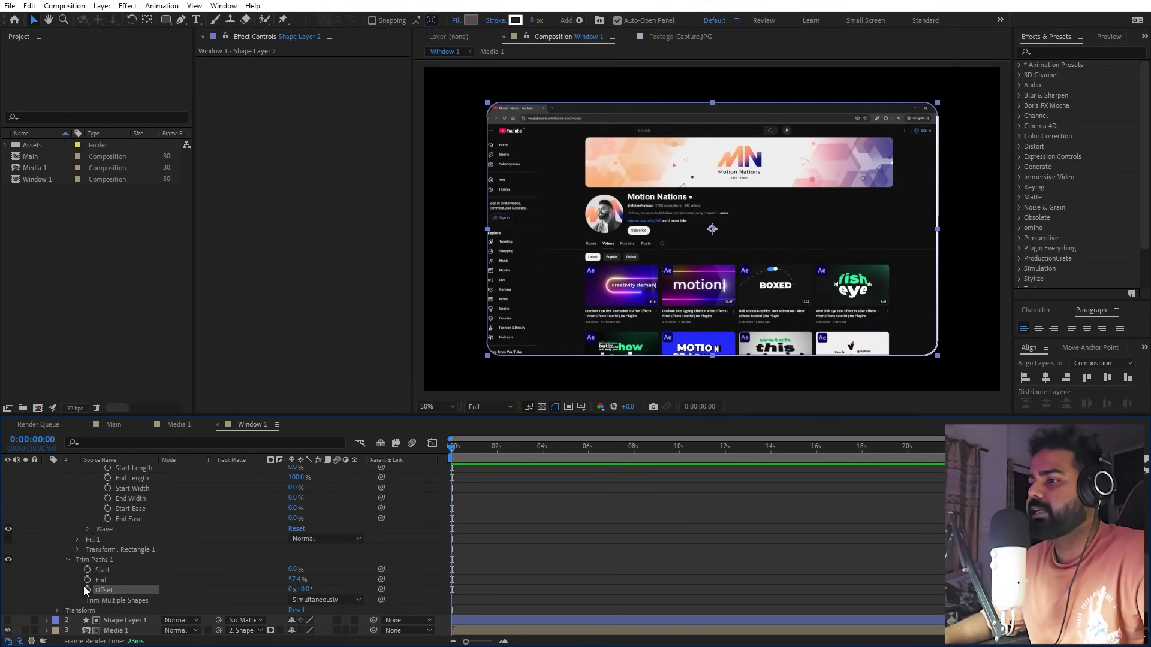
{"action": "left_click_drag", "start_coordinate": [503, 446], "coordinate": [863, 464]}
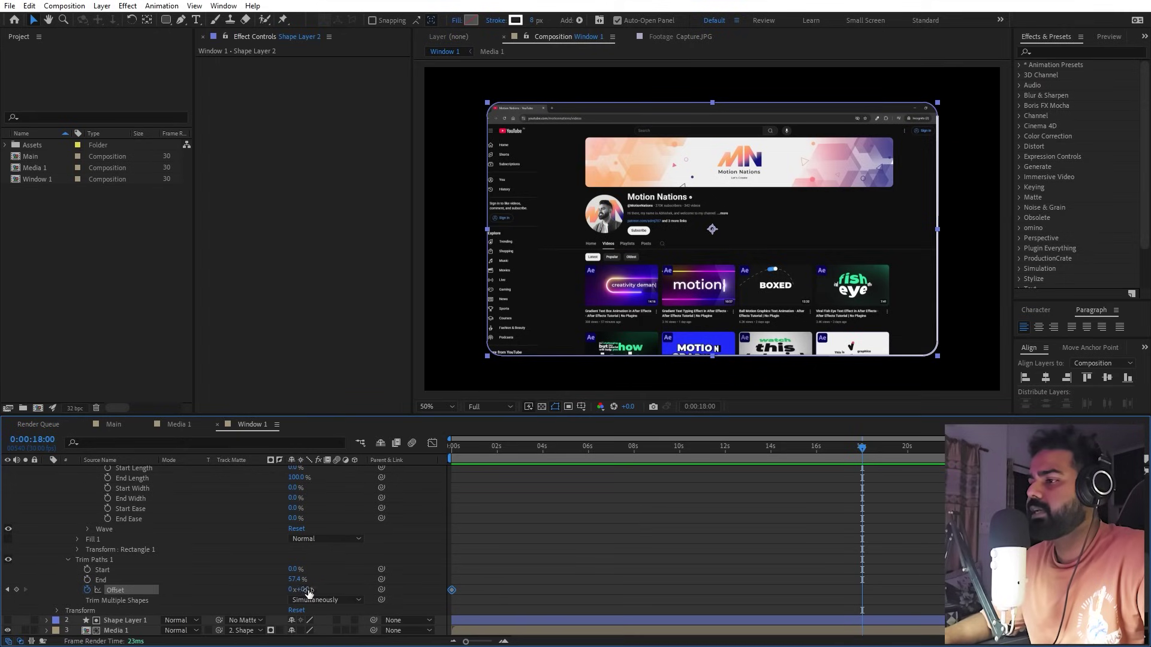
{"action": "left_click_drag", "start_coordinate": [277, 594], "coordinate": [716, 438]}
{"action": "key", "text": "space"}
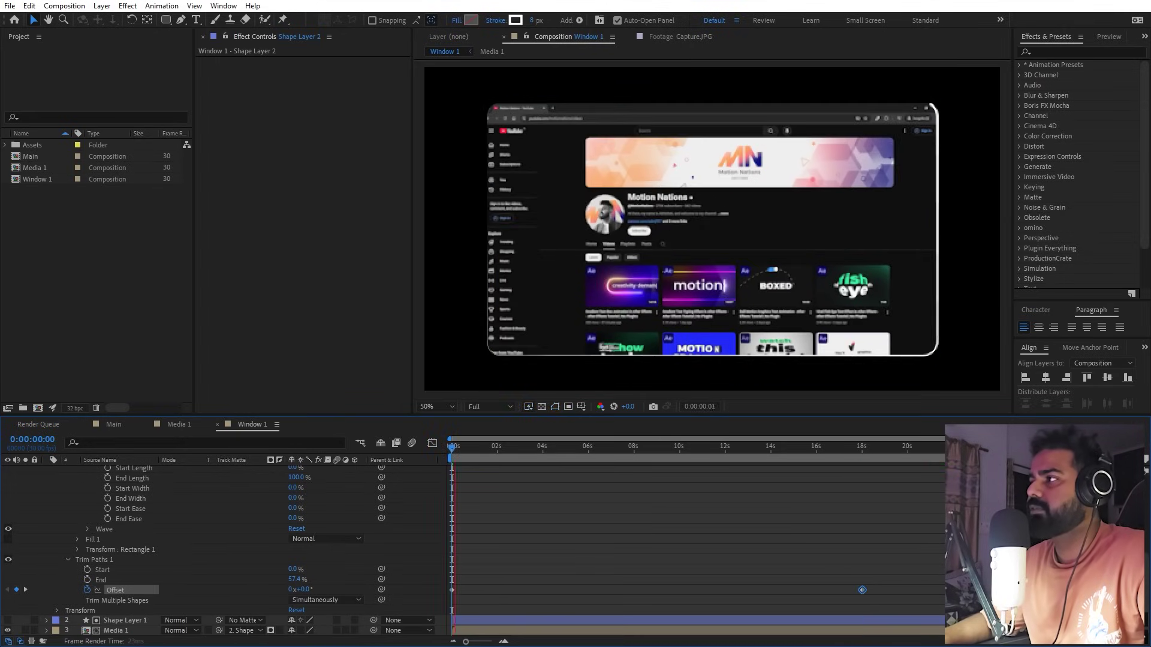
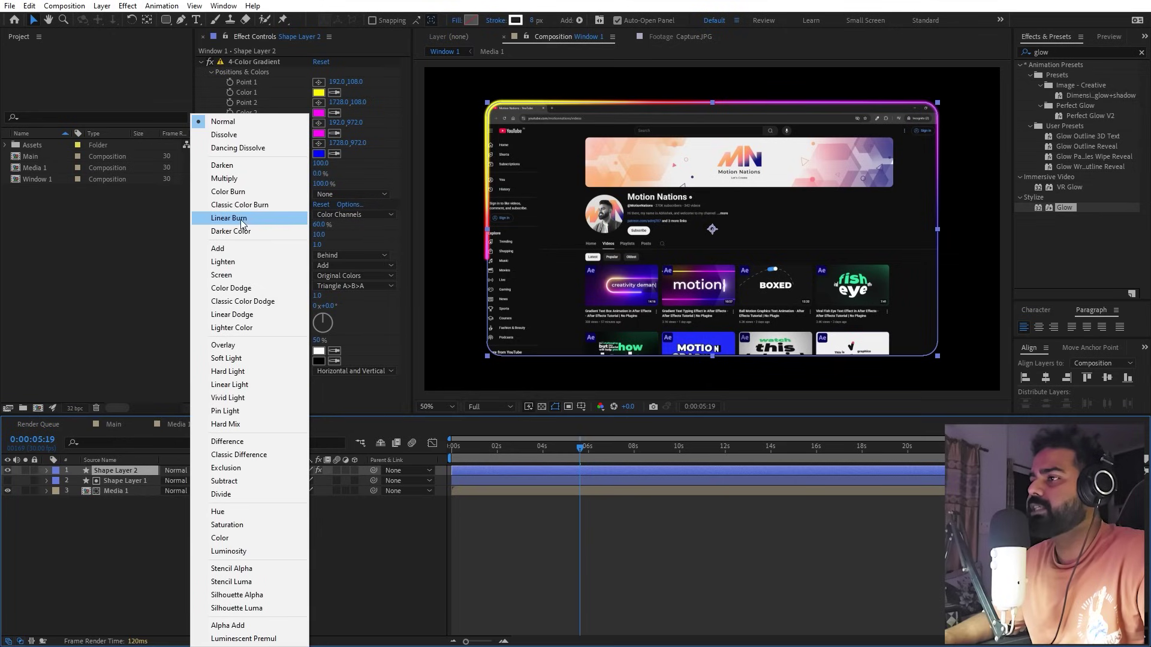
Step: Set Shape Layer 2's blending mode to Add and its Glow effect to a 44% threshold and a radius of 95
{"action": "left_click", "coordinate": [219, 249]}
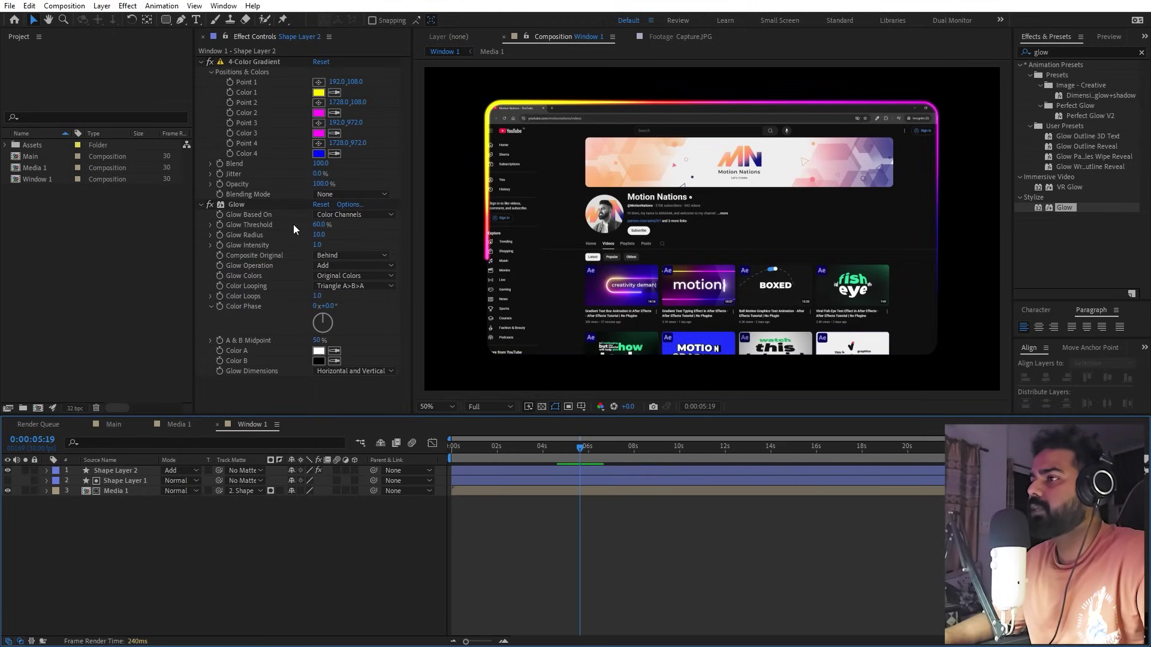
{"action": "left_click", "coordinate": [316, 225]}
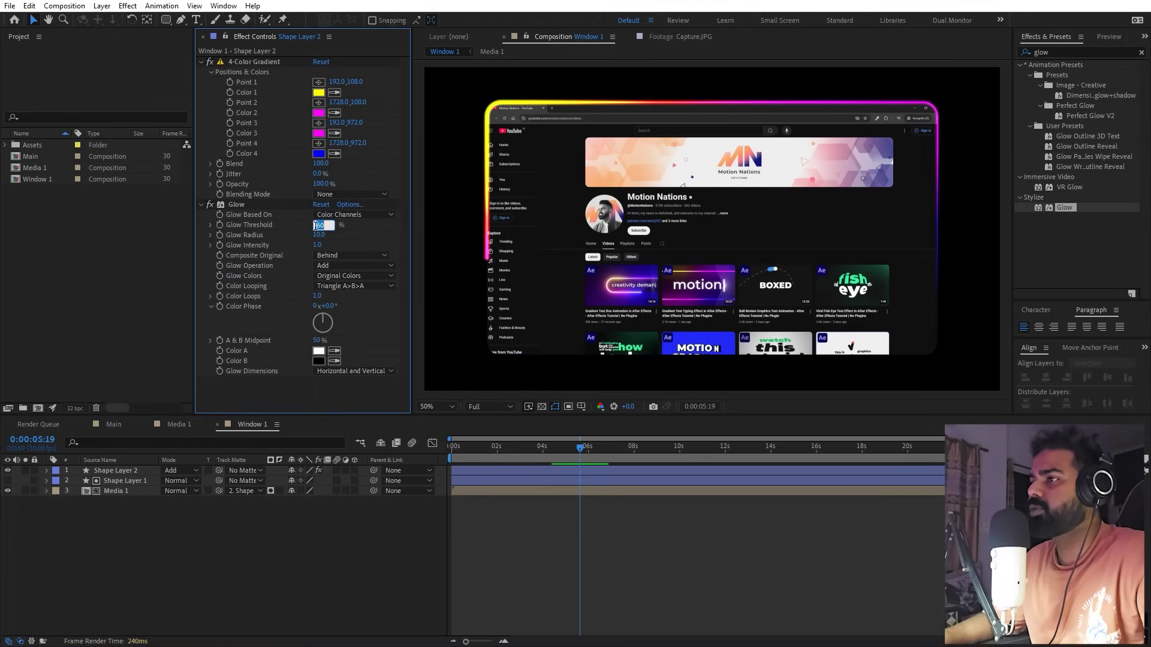
{"action": "type", "text": "44"}
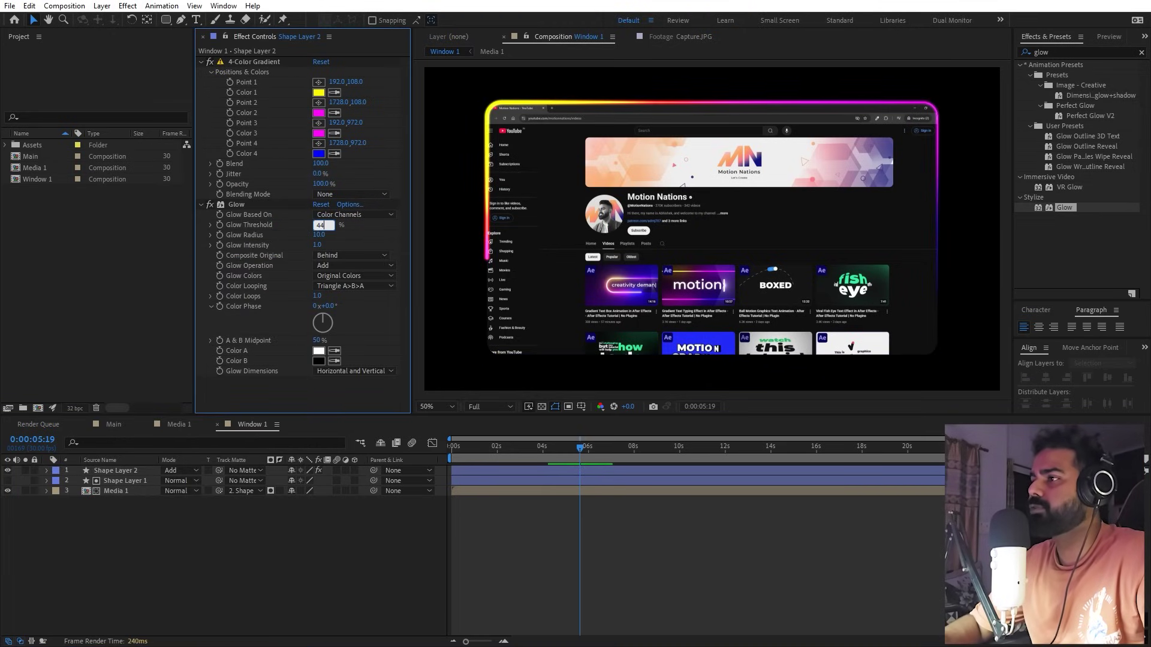
{"action": "key", "text": "Tab"}
{"action": "type", "text": "9"}
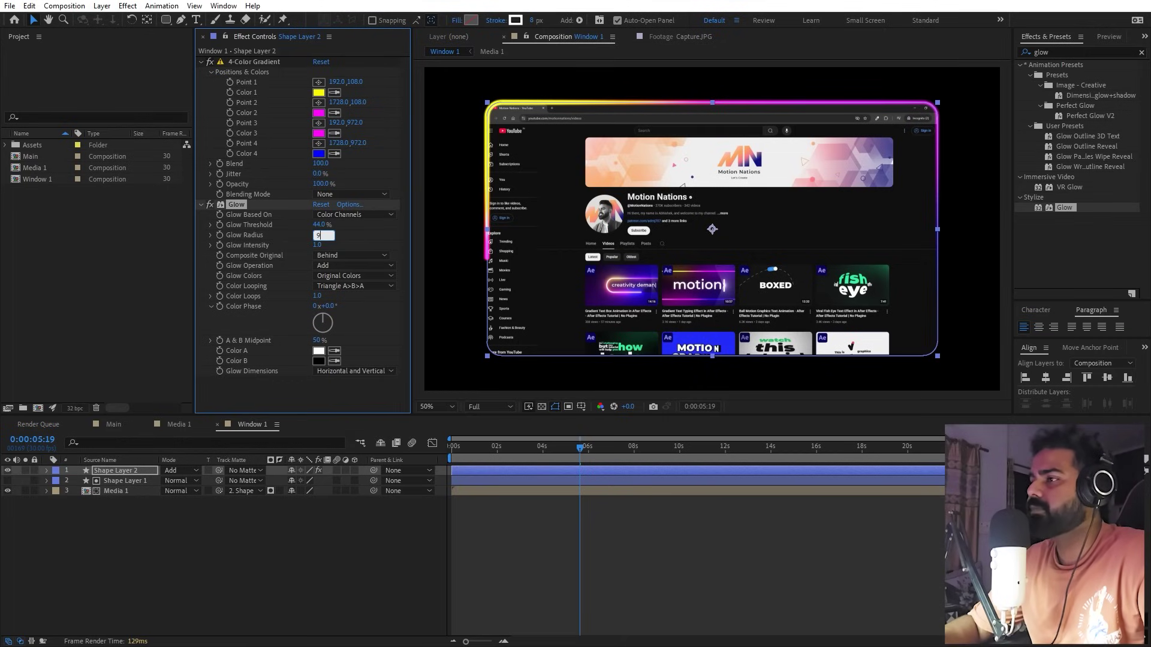
{"action": "type", "text": "5"}
{"action": "key", "text": "Return"}
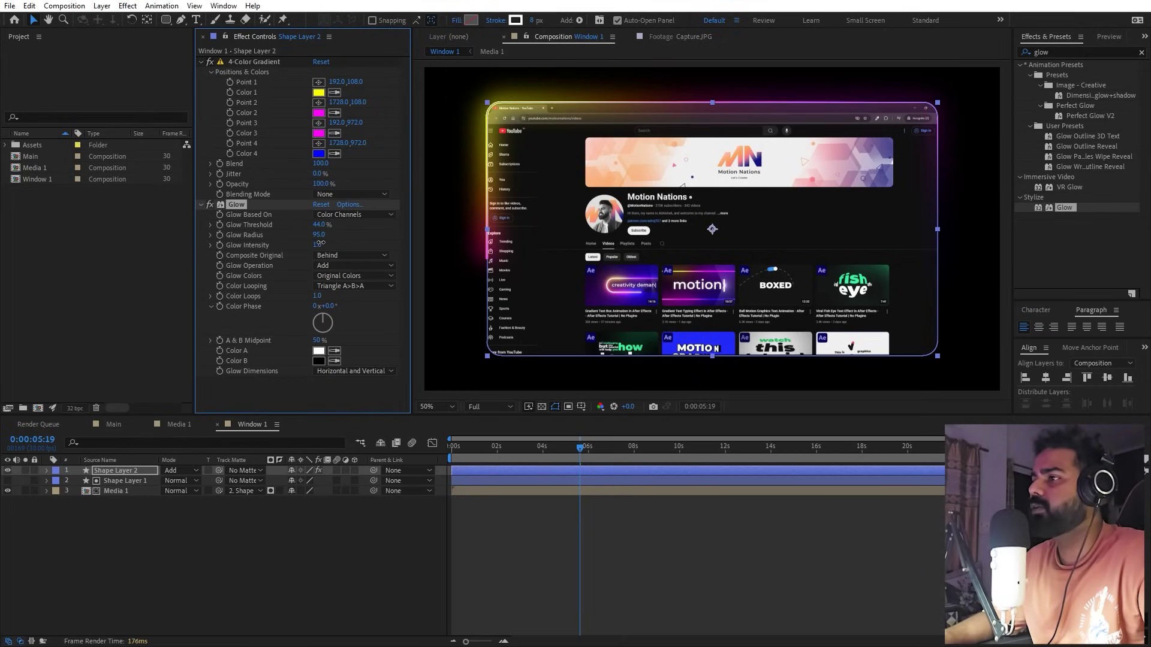
Step: Reduce the Glow effect's intensity to 0.1 on Shape Layer 2
{"action": "left_click", "coordinate": [318, 244]}
{"action": "type", "text": "0.5"}
{"action": "key", "text": "Return"}
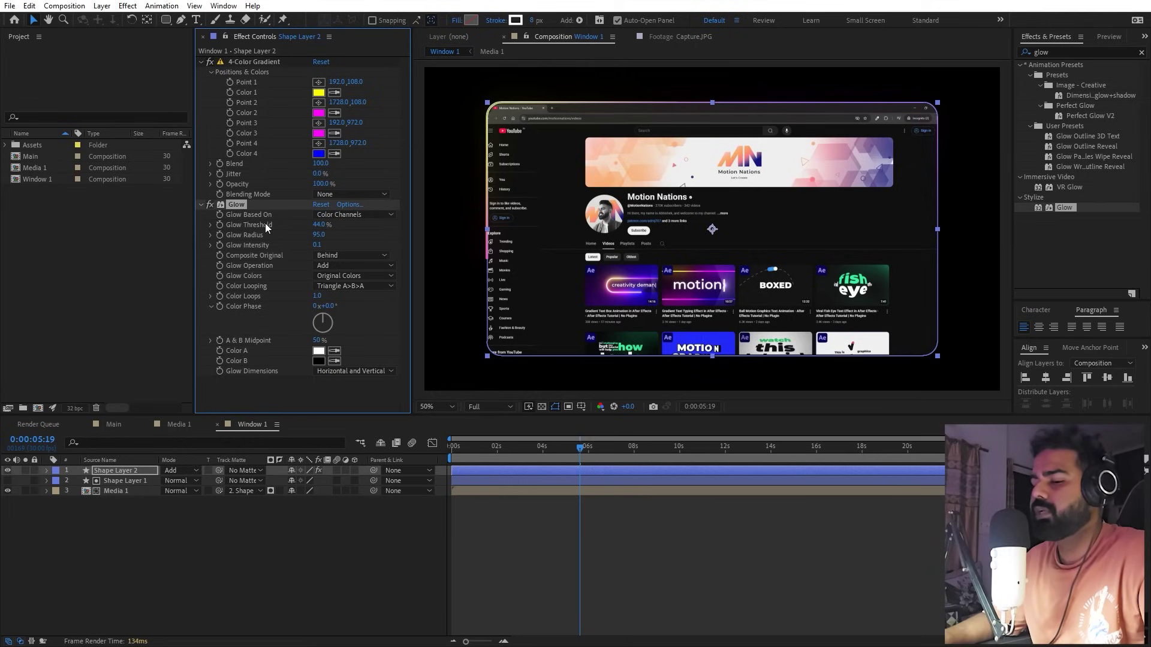
Step: Duplicate Shape Layer 2's Glow effect and set the copy's Glow Radius to 280
{"action": "key", "text": "ctrl+d"}
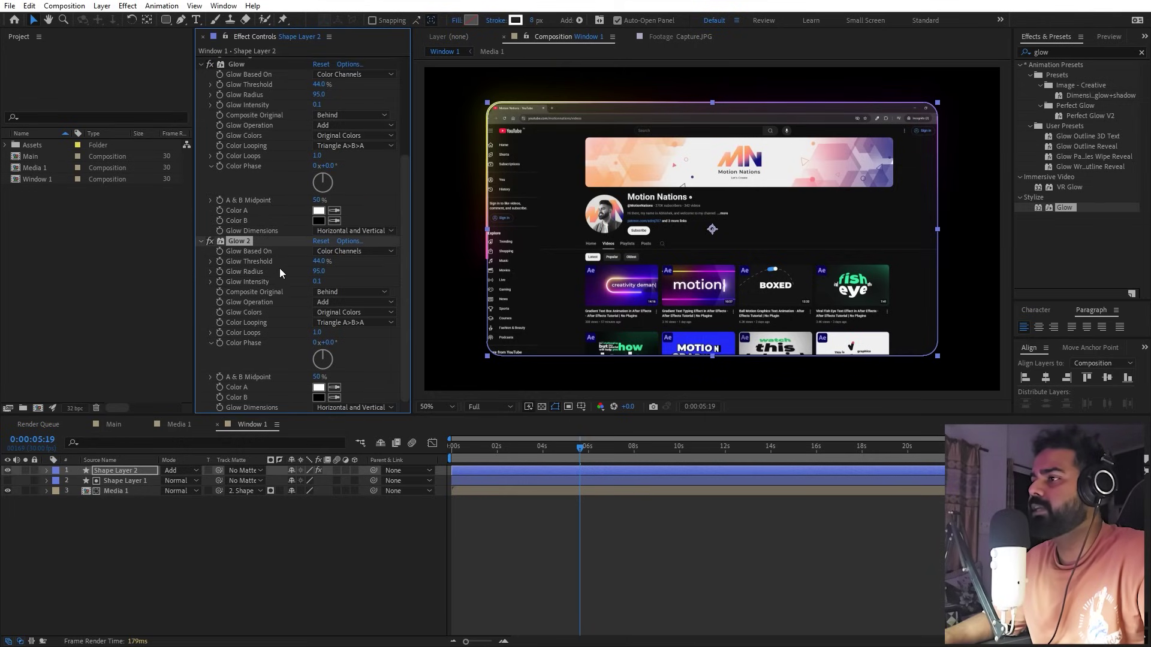
{"action": "left_click", "coordinate": [282, 271]}
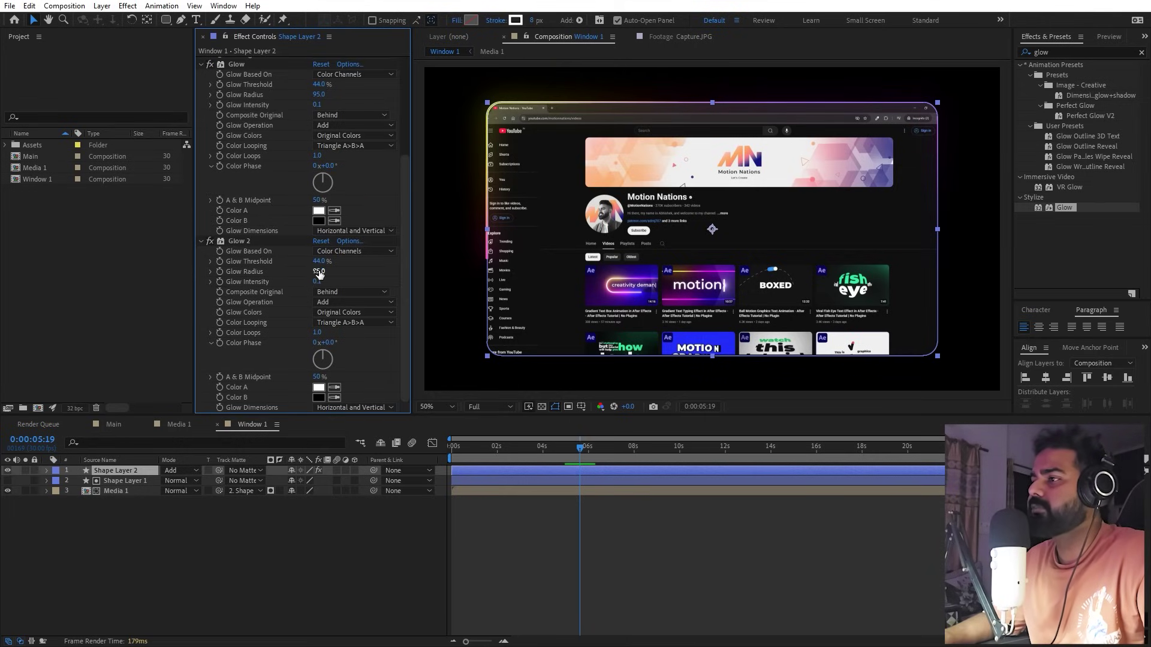
{"action": "left_click", "coordinate": [319, 272]}
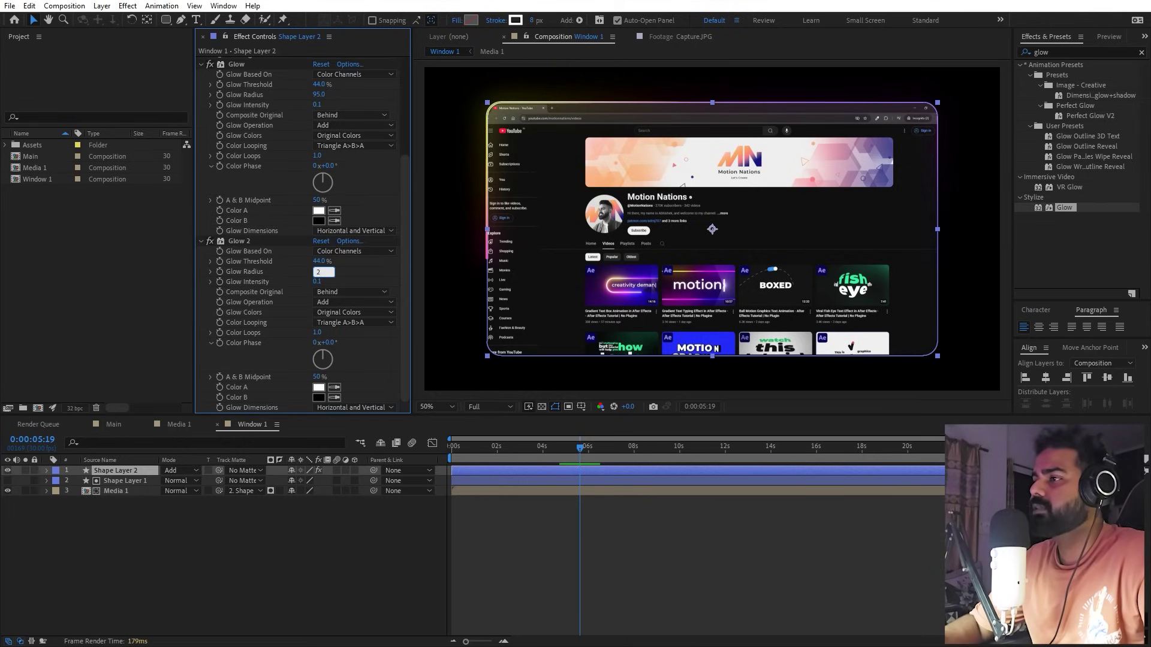
{"action": "type", "text": "280"}
{"action": "key", "text": "Return"}
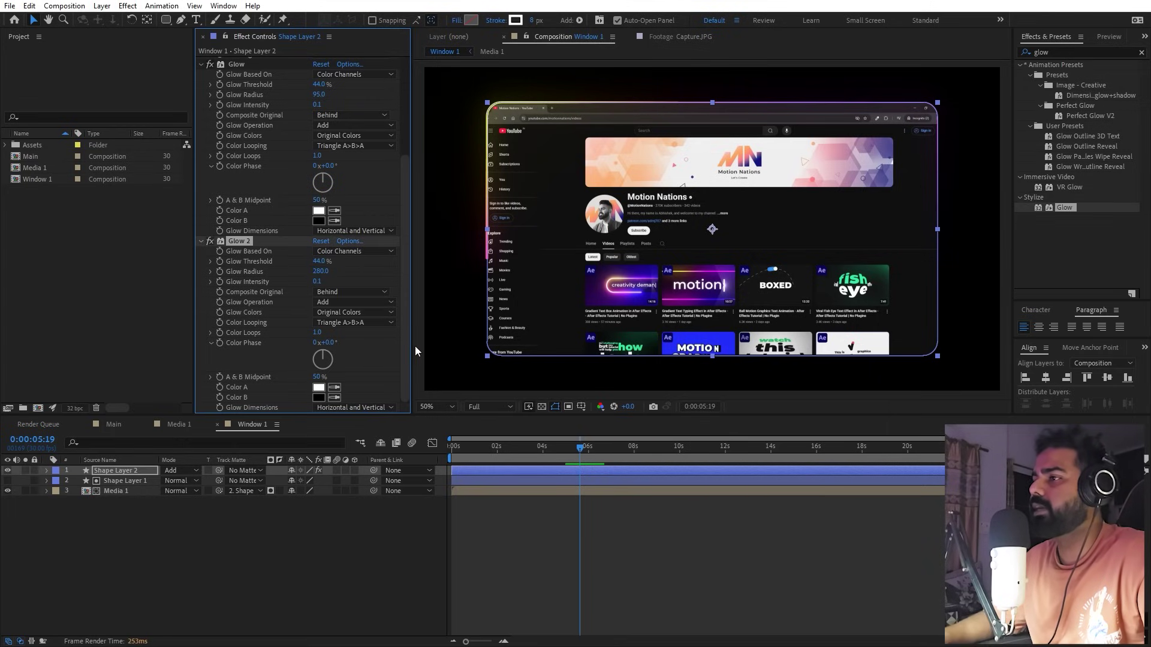
Step: Duplicate the 280-radius Glow on Shape Layer 2 and set the new copy's Glow Radius to 800
{"action": "key", "text": "ctrl+d"}
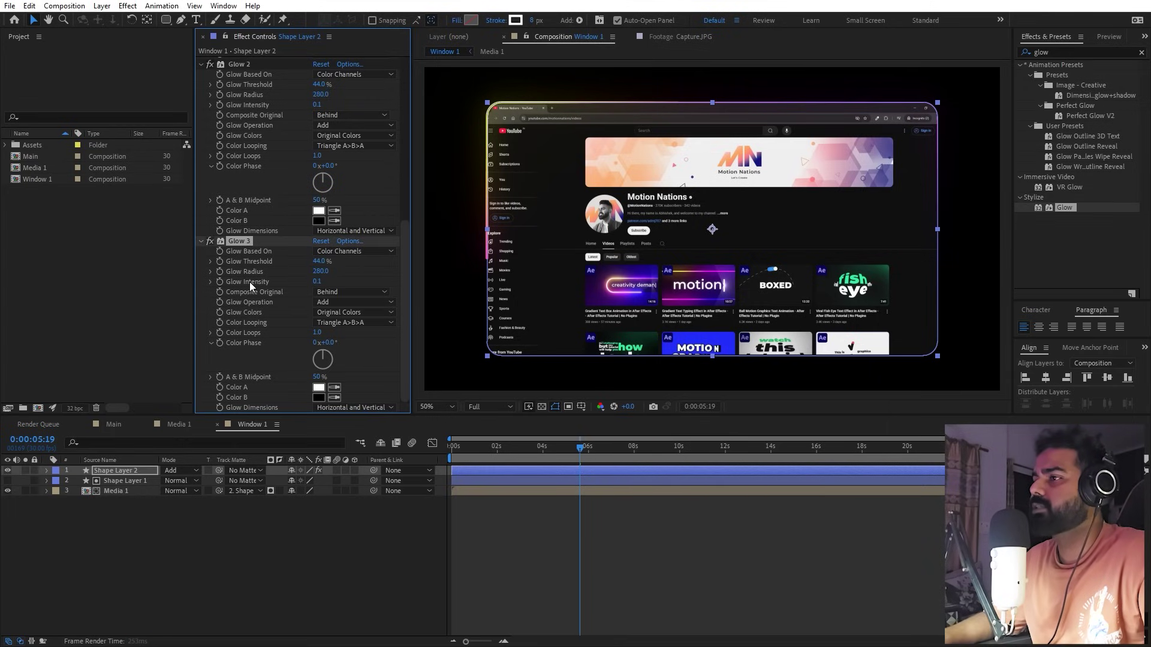
{"action": "left_click", "coordinate": [322, 272]}
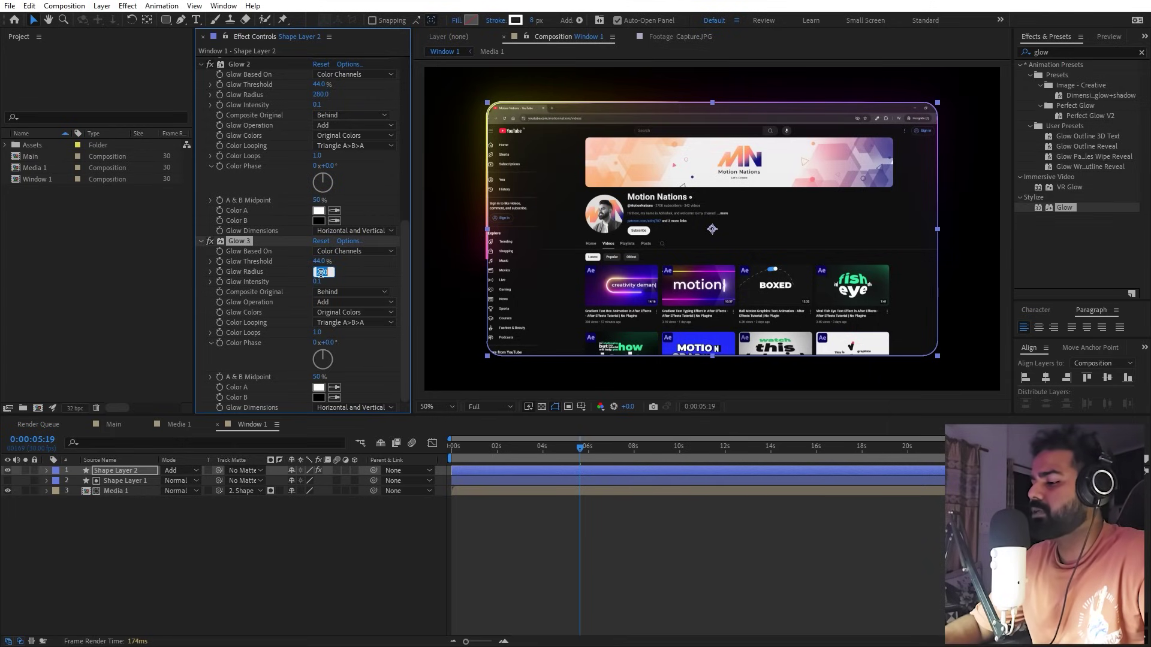
{"action": "type", "text": "800"}
{"action": "key", "text": "Return"}
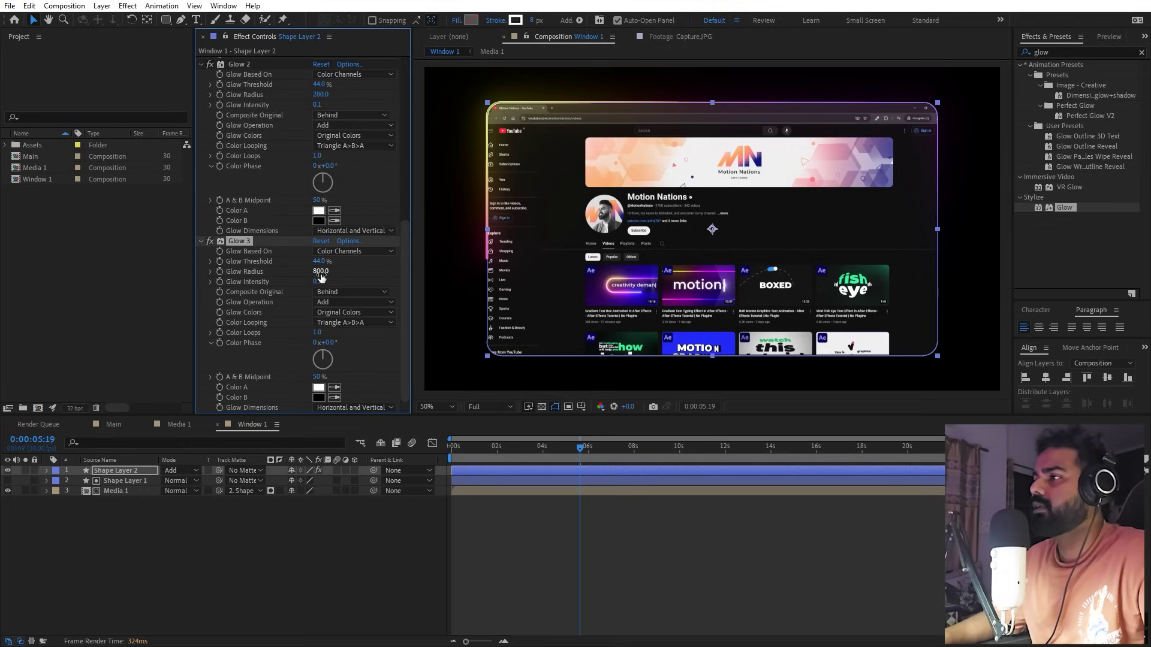
Step: Add a fourth Glow to Shape Layer 2 by duplicating the 800-radius one, with its Glow Radius set to 1000
{"action": "key", "text": "ctrl+d"}
{"action": "left_click", "coordinate": [322, 272]}
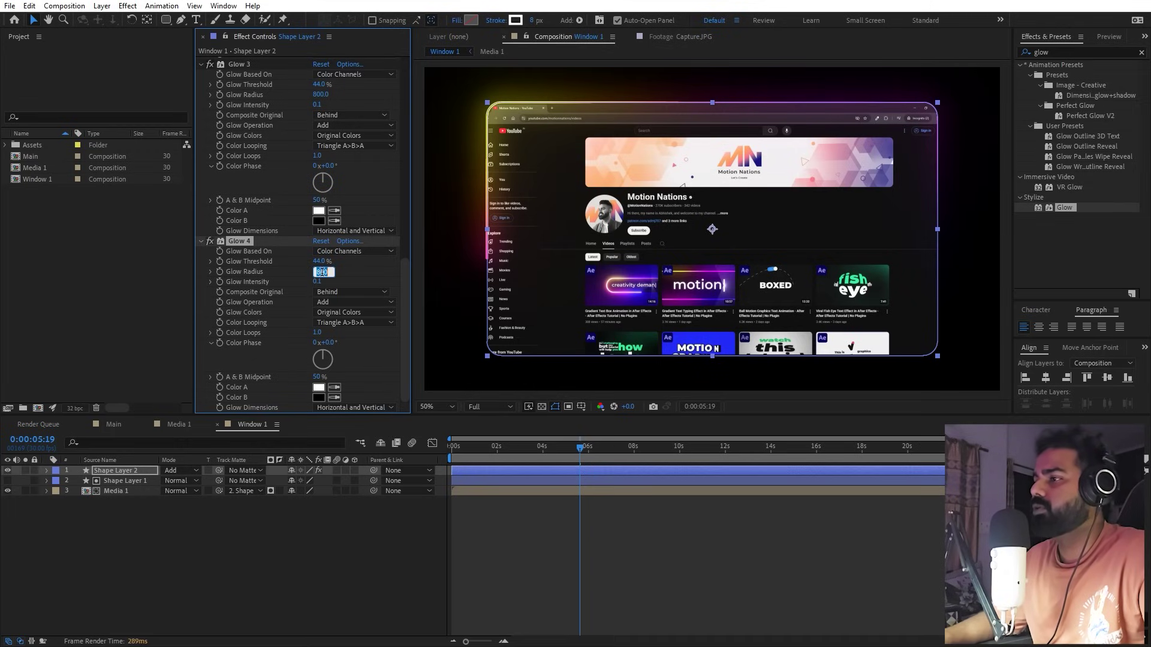
{"action": "type", "text": "1000"}
{"action": "key", "text": "Return"}
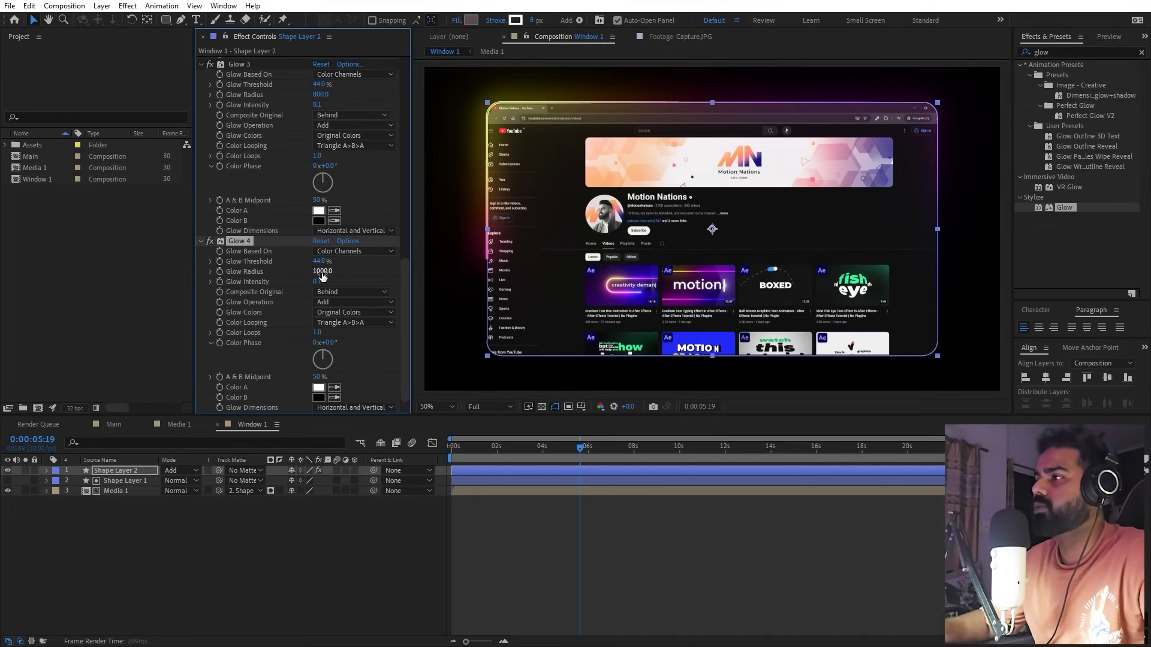
{"action": "left_click", "coordinate": [708, 537]}
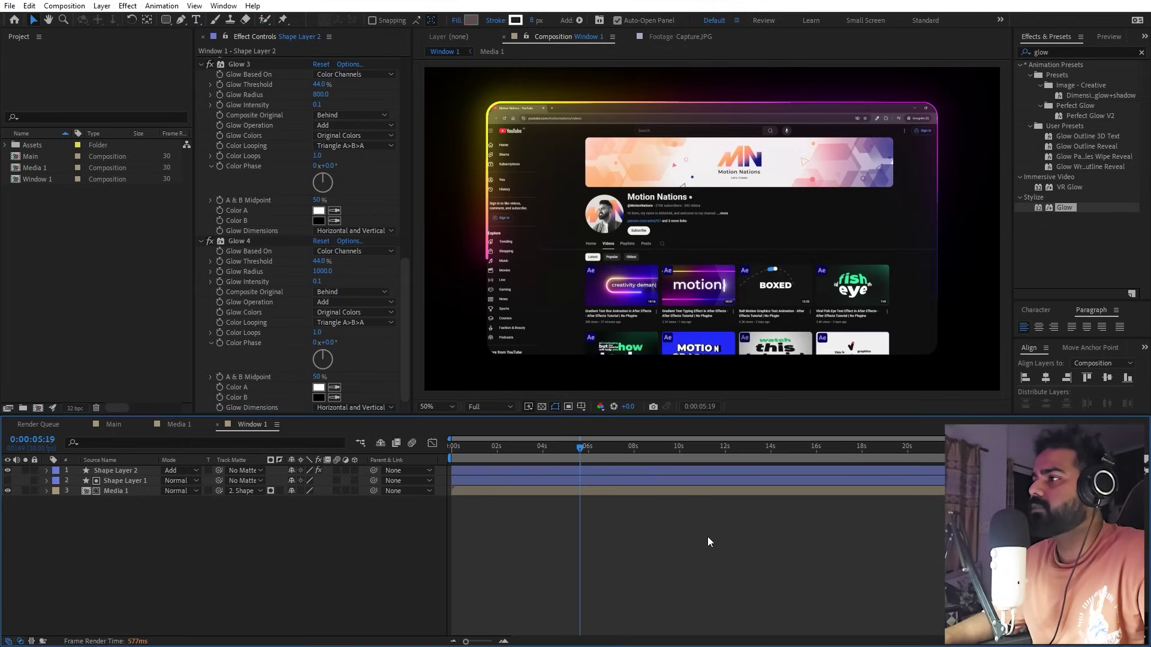
Step: Reduce Shape Layer 2's stroke width to about 3.6 px
{"action": "left_click", "coordinate": [119, 471]}
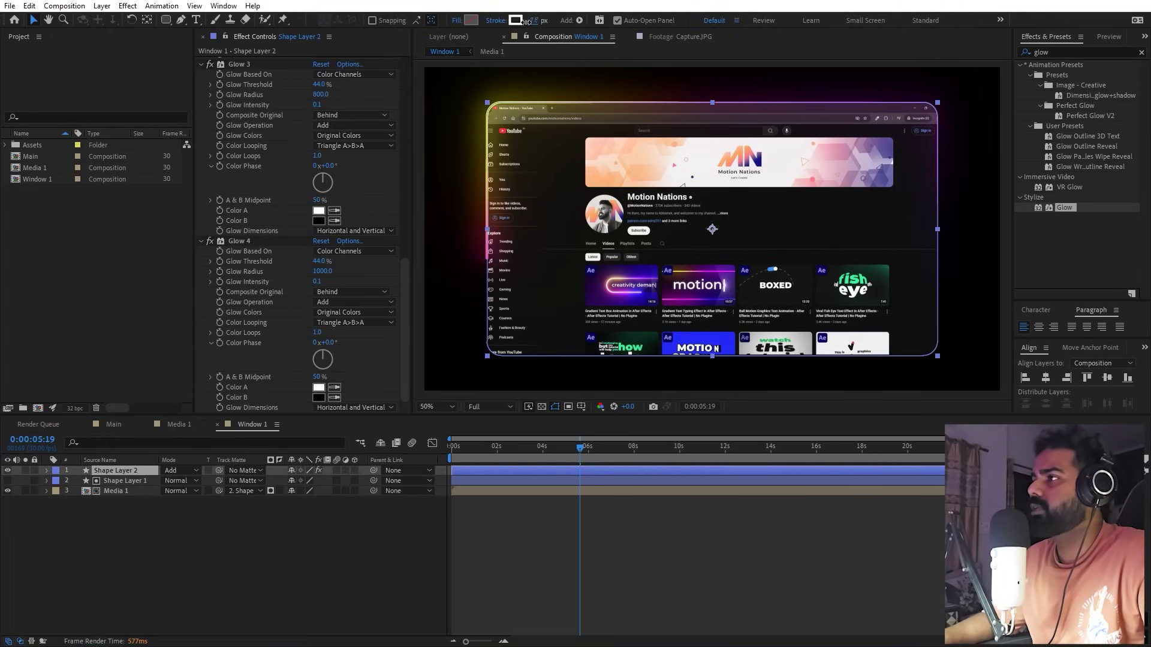
{"action": "mouse_move", "coordinate": [531, 20]}
{"action": "left_mouse_down"}
{"action": "mouse_move", "coordinate": [452, 29]}
{"action": "mouse_move", "coordinate": [473, 30]}
{"action": "left_mouse_up"}
{"action": "left_click", "coordinate": [611, 506]}
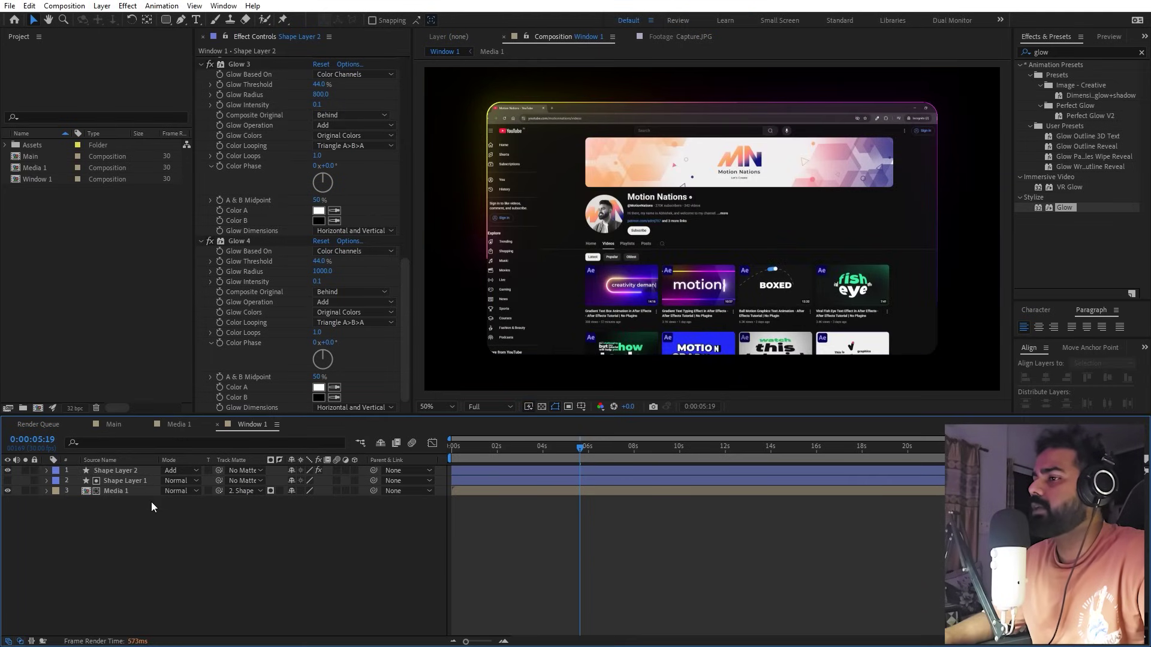
{"action": "left_click", "coordinate": [127, 471]}
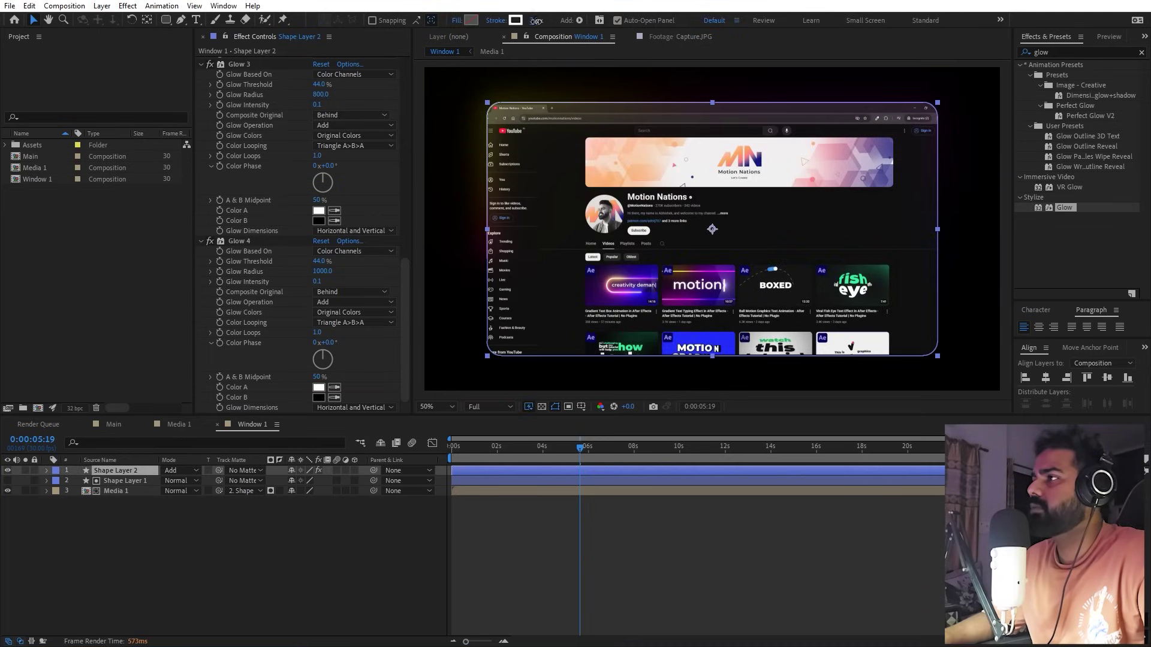
{"action": "left_click", "coordinate": [170, 526]}
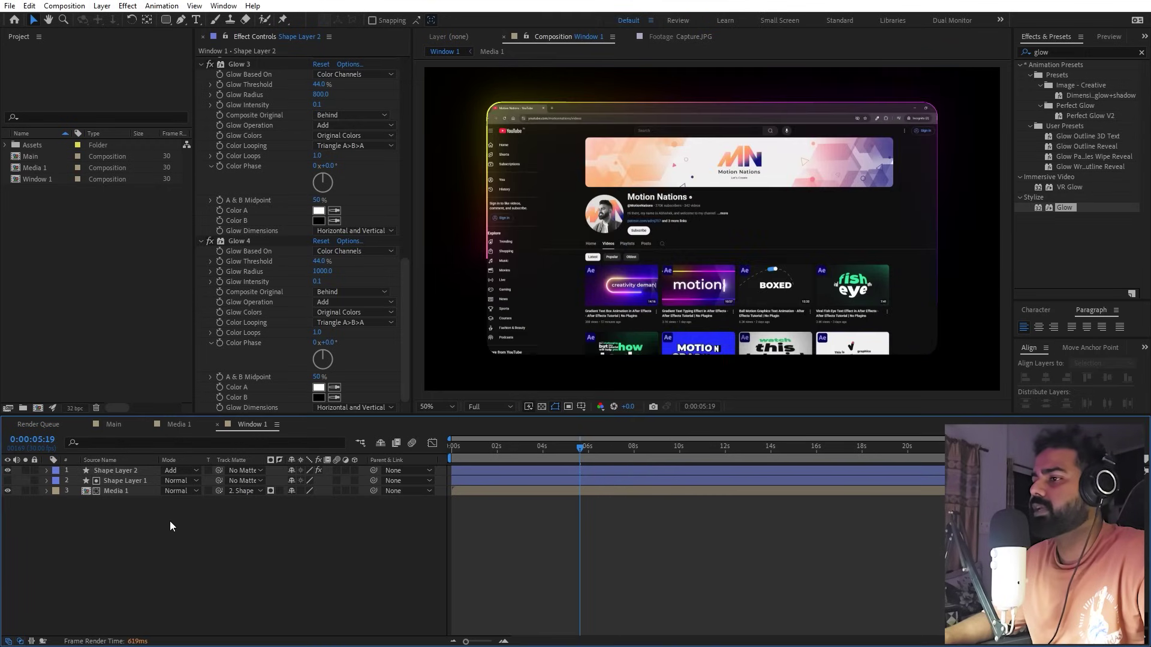
Step: Duplicate Shape Layer 2 and delete the 4-Color Gradient effect from the duplicate
{"action": "left_click", "coordinate": [127, 470]}
{"action": "key", "text": "ctrl+d"}
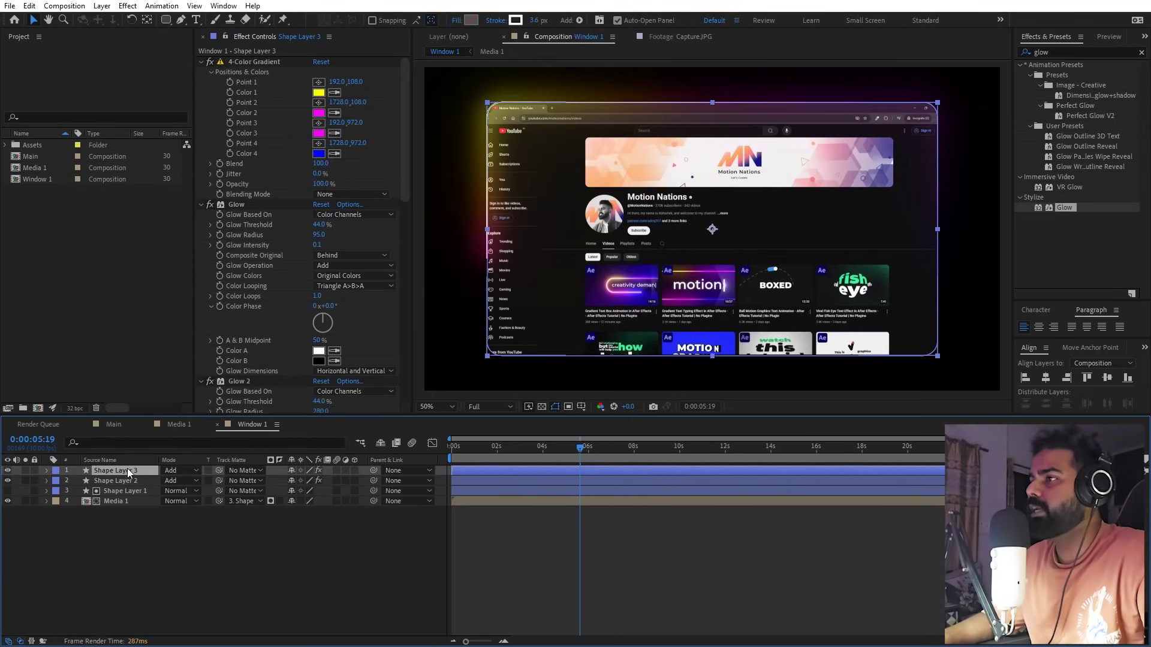
{"action": "left_click", "coordinate": [240, 61]}
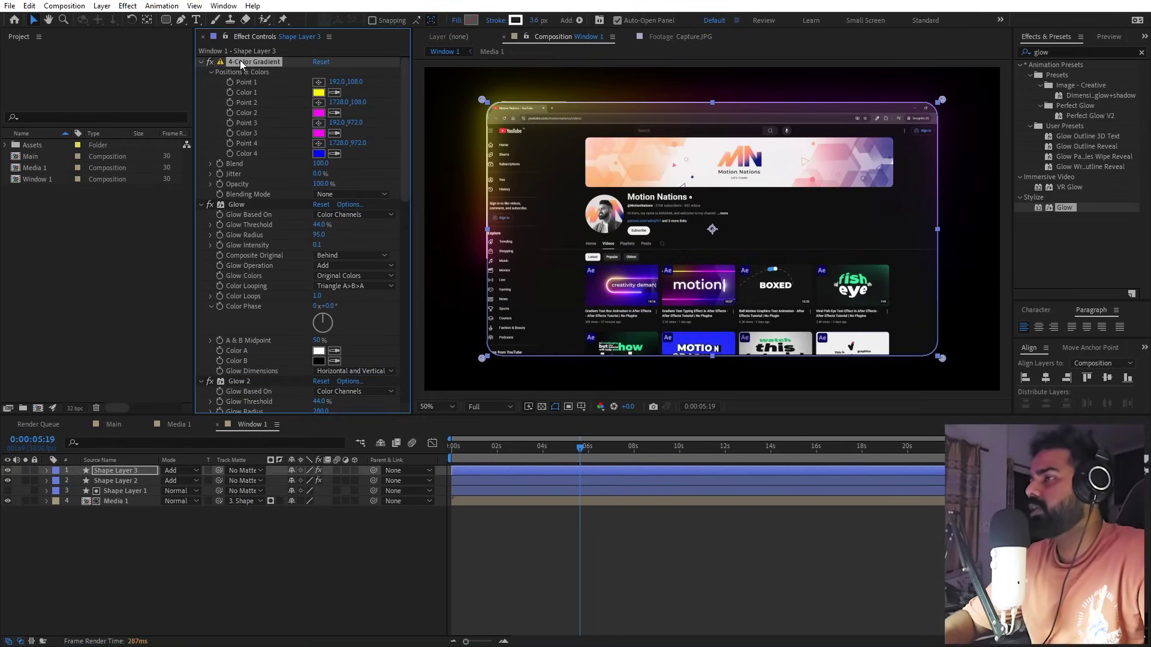
{"action": "key", "text": "Delete"}
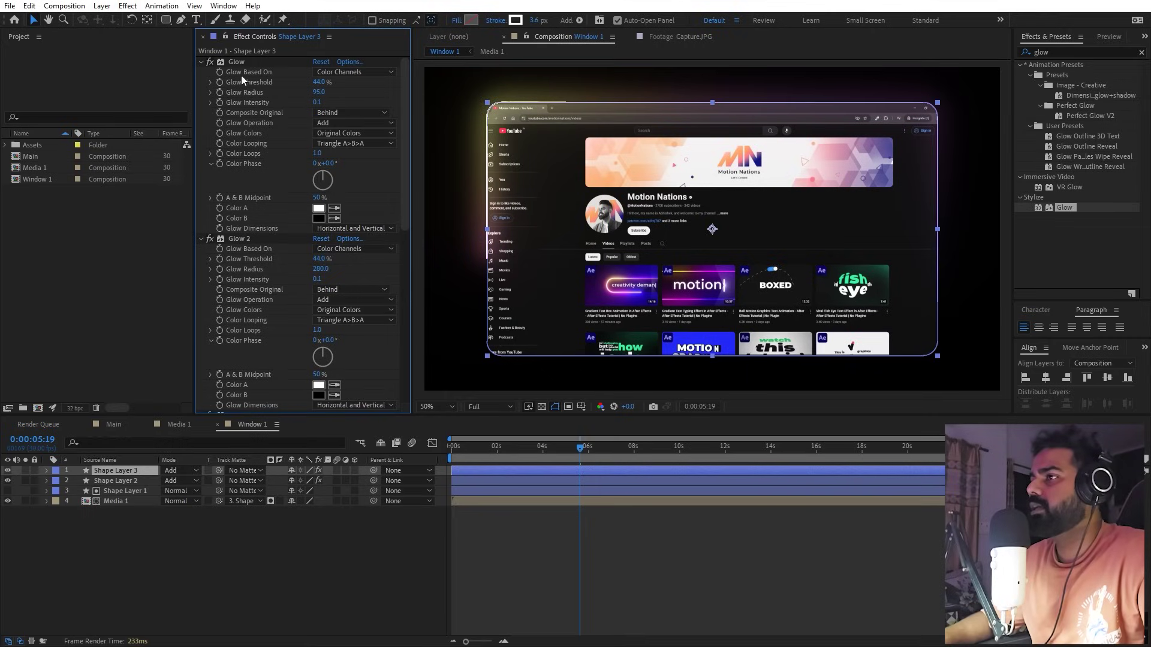
Step: Delete Glow 2 through Glow 4 from Shape Layer 3 and reset its remaining Glow effect to defaults
{"action": "left_click", "coordinate": [242, 240]}
{"action": "scroll", "coordinate": [260, 287], "scroll_direction": "down", "scroll_amount": 3}
{"action": "scroll", "coordinate": [266, 306], "scroll_direction": "down", "scroll_amount": 5}
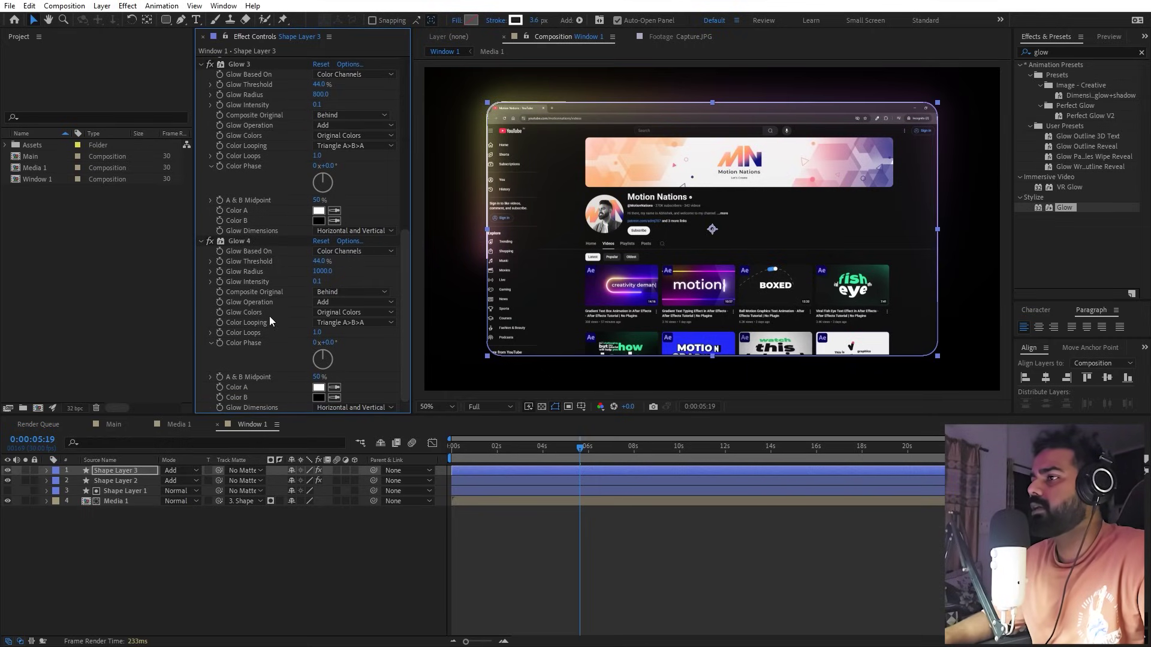
{"action": "left_click", "coordinate": [248, 242], "text": "shift"}
{"action": "key", "text": "Delete"}
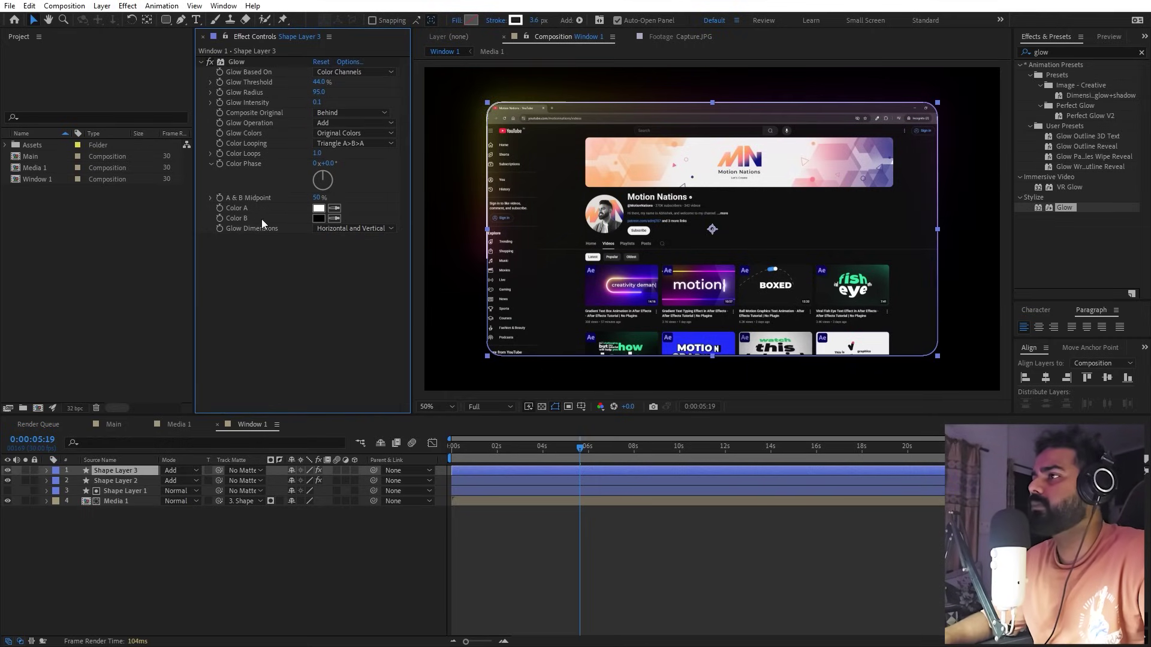
{"action": "left_click", "coordinate": [315, 64]}
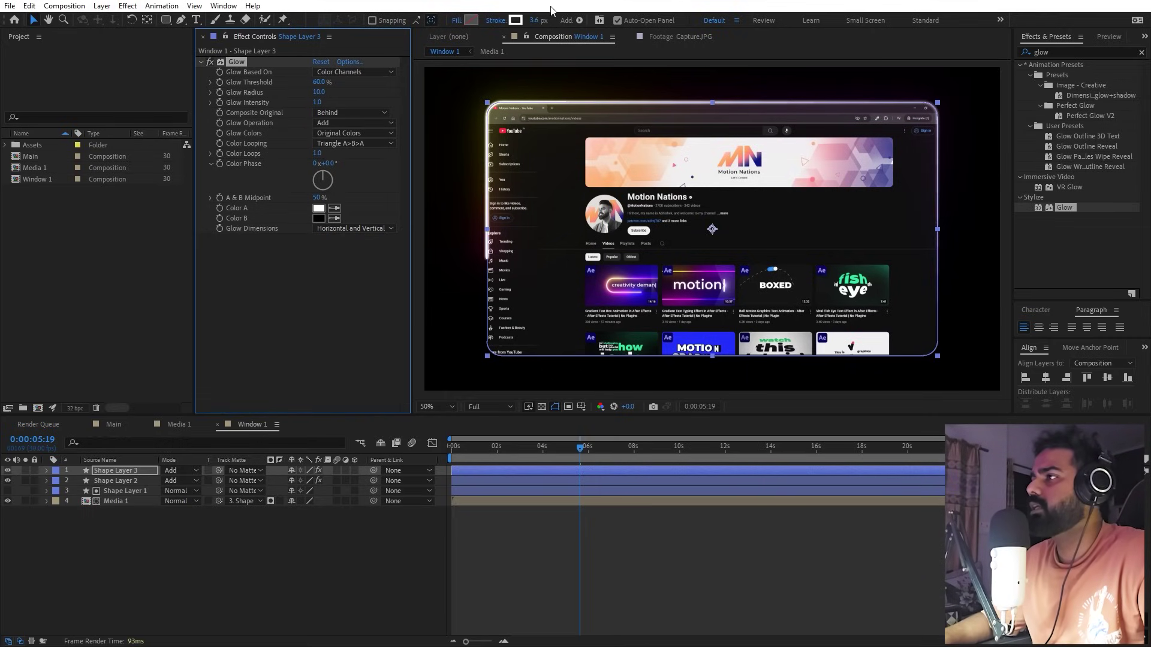
Step: Thin Shape Layer 3's stroke to about 0.7 px and check the core line against the outline's lower-left end up close
{"action": "left_click_drag", "start_coordinate": [538, 25], "coordinate": [521, 25]}
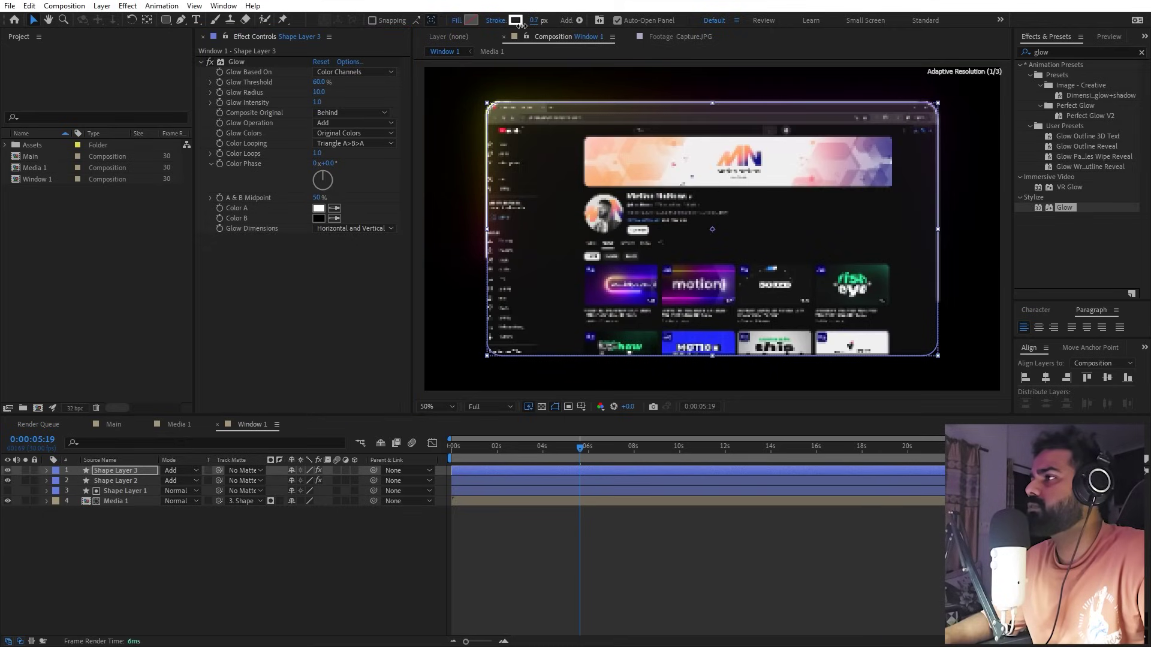
{"action": "left_click", "coordinate": [674, 516]}
{"action": "key", "text": "/"}
{"action": "key", "text": "h"}
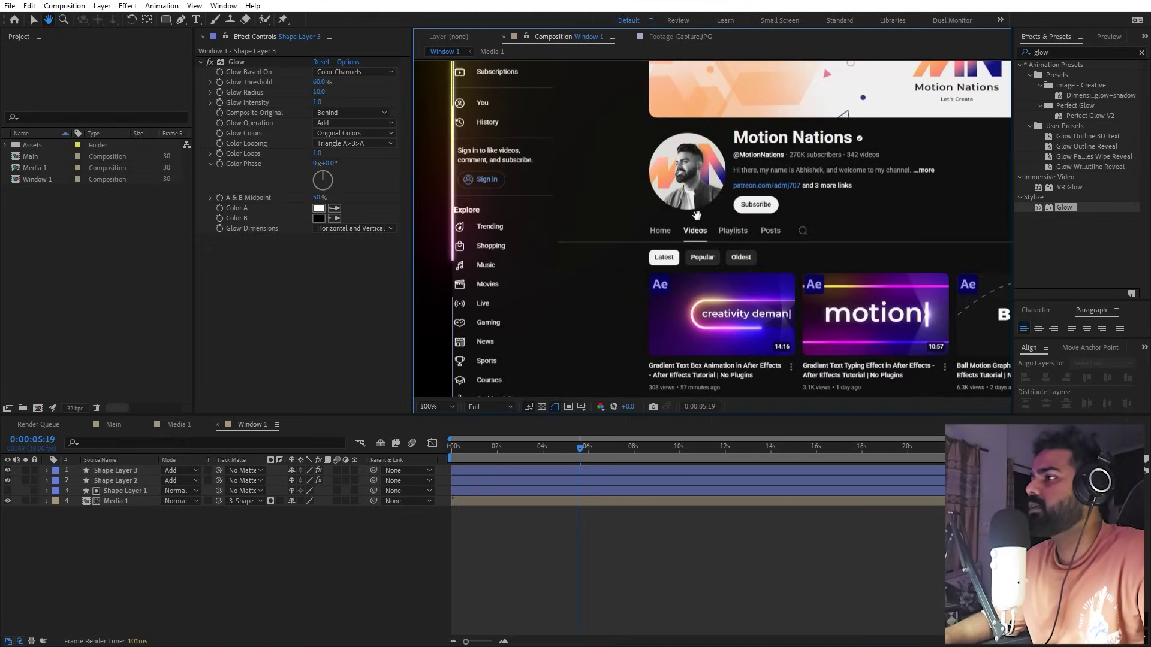
{"action": "scroll", "coordinate": [437, 249], "scroll_direction": "up", "scroll_amount": 5}
{"action": "left_click_drag", "start_coordinate": [735, 208], "coordinate": [589, 278]}
{"action": "key", "text": "v"}
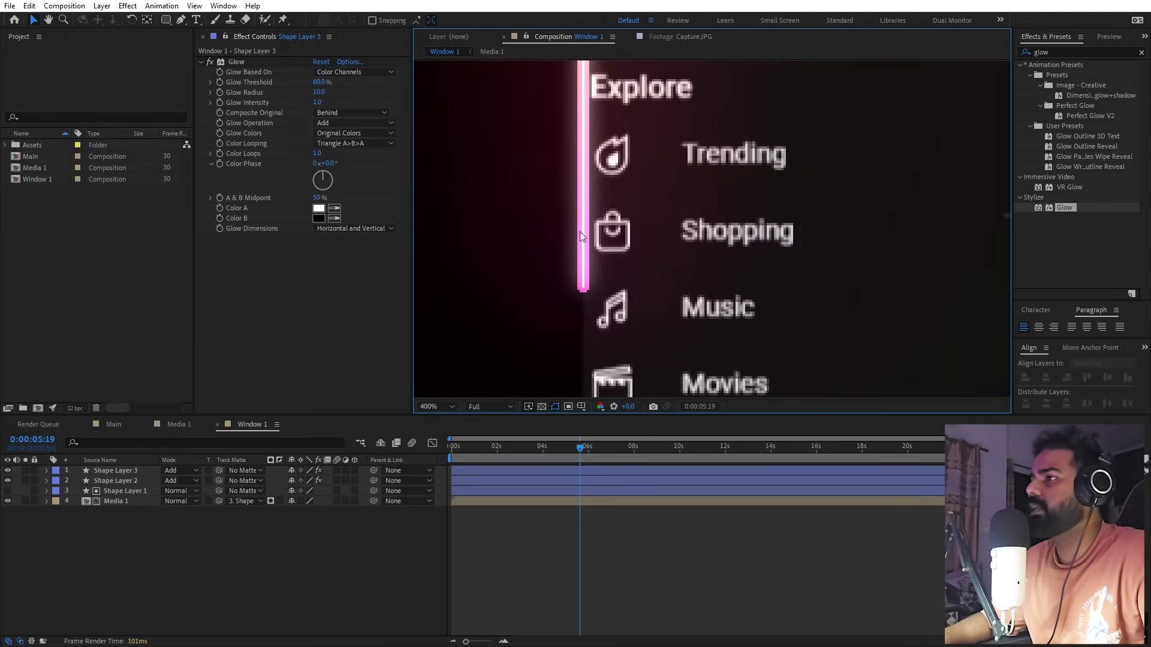
Step: Set Shape Layer 3's Glow effect to a 65% threshold, a radius of 20 and an intensity of 0.2
{"action": "left_click", "coordinate": [301, 309]}
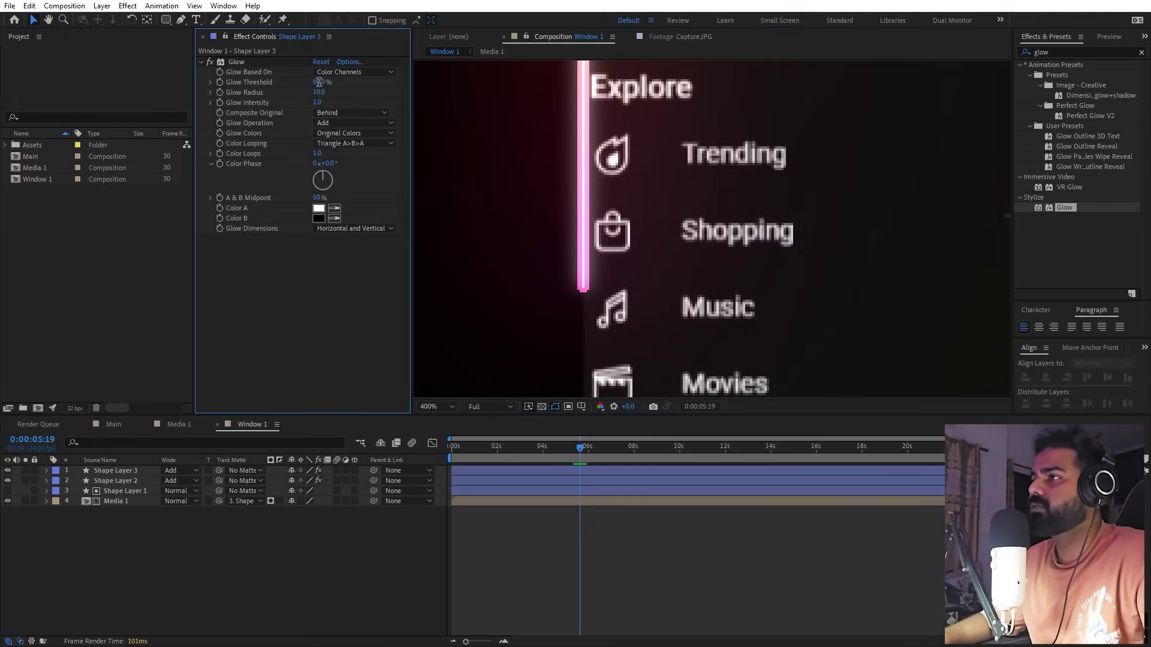
{"action": "left_click", "coordinate": [319, 82]}
{"action": "type", "text": "65"}
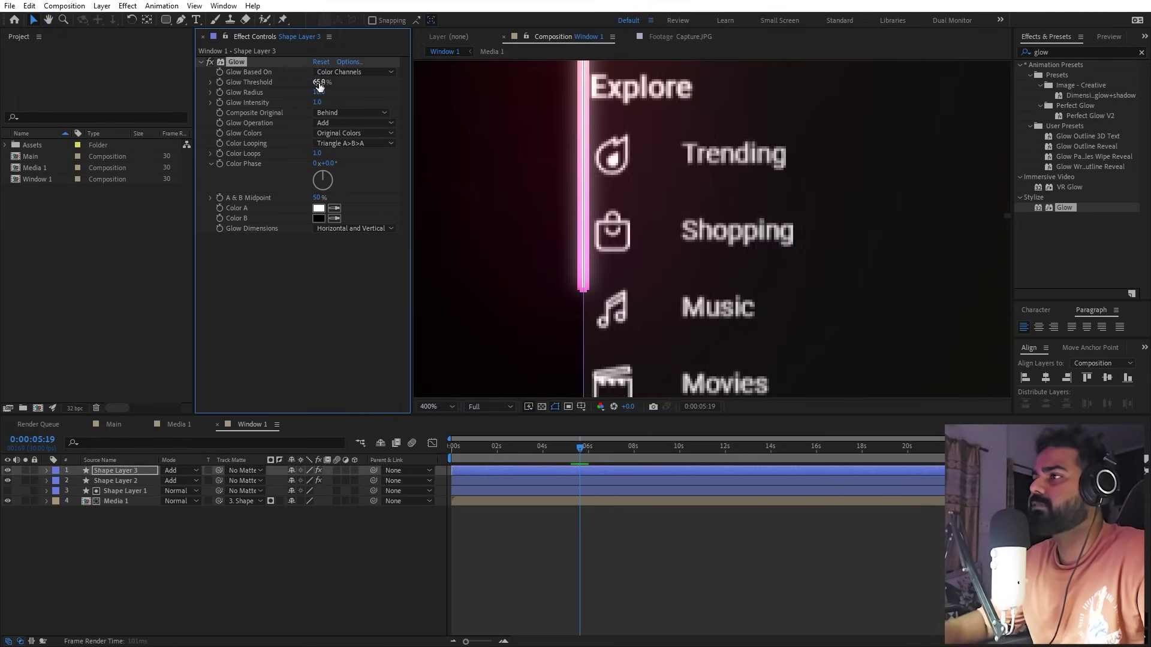
{"action": "key", "text": "Return"}
{"action": "left_click", "coordinate": [319, 93]}
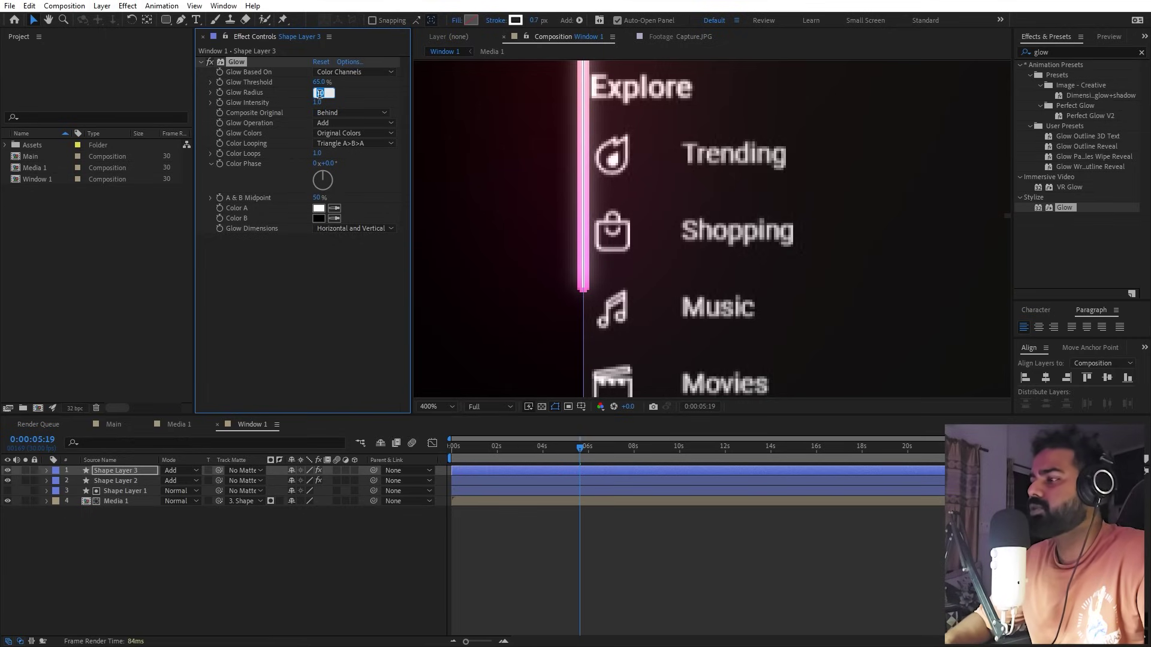
{"action": "type", "text": "20"}
{"action": "key", "text": "Return"}
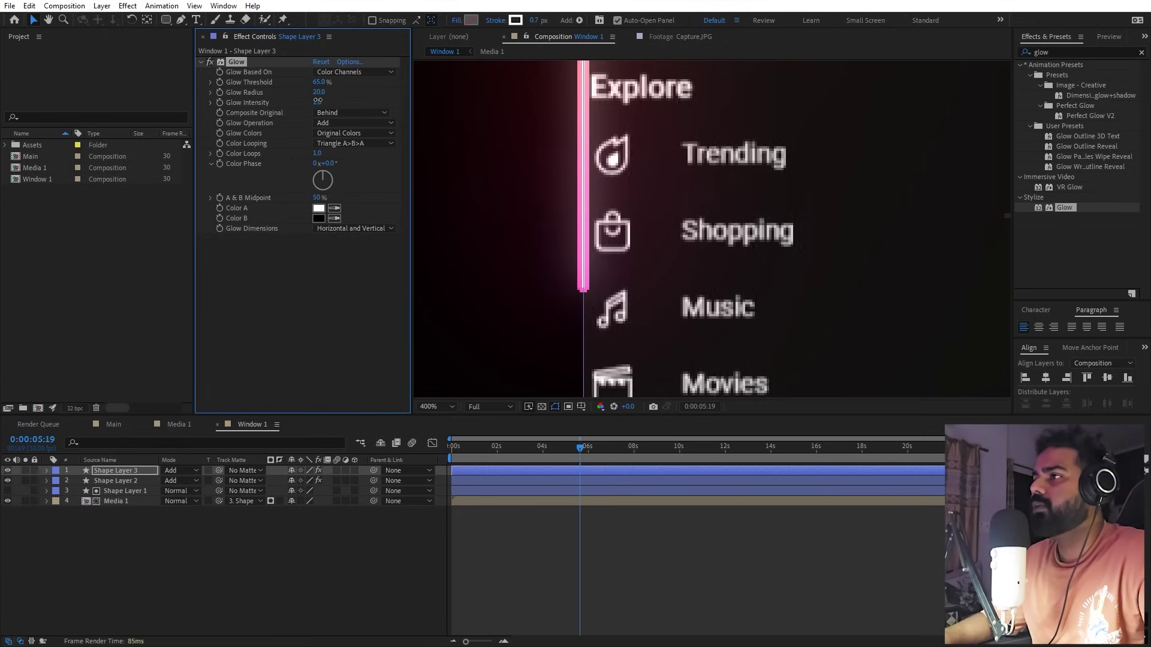
{"action": "left_click", "coordinate": [318, 101]}
{"action": "type", "text": "2"}
{"action": "key", "text": "Return"}
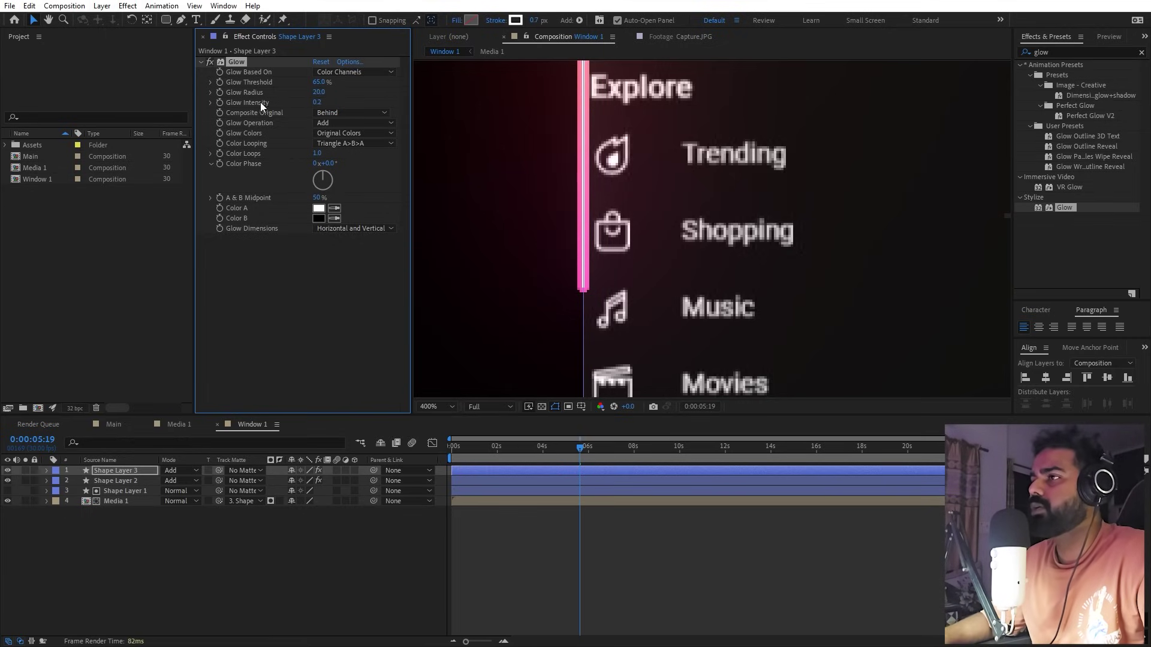
Step: Duplicate Shape Layer 3's Glow effect and set the copy's Glow Radius to 60
{"action": "key", "text": "ctrl+d"}
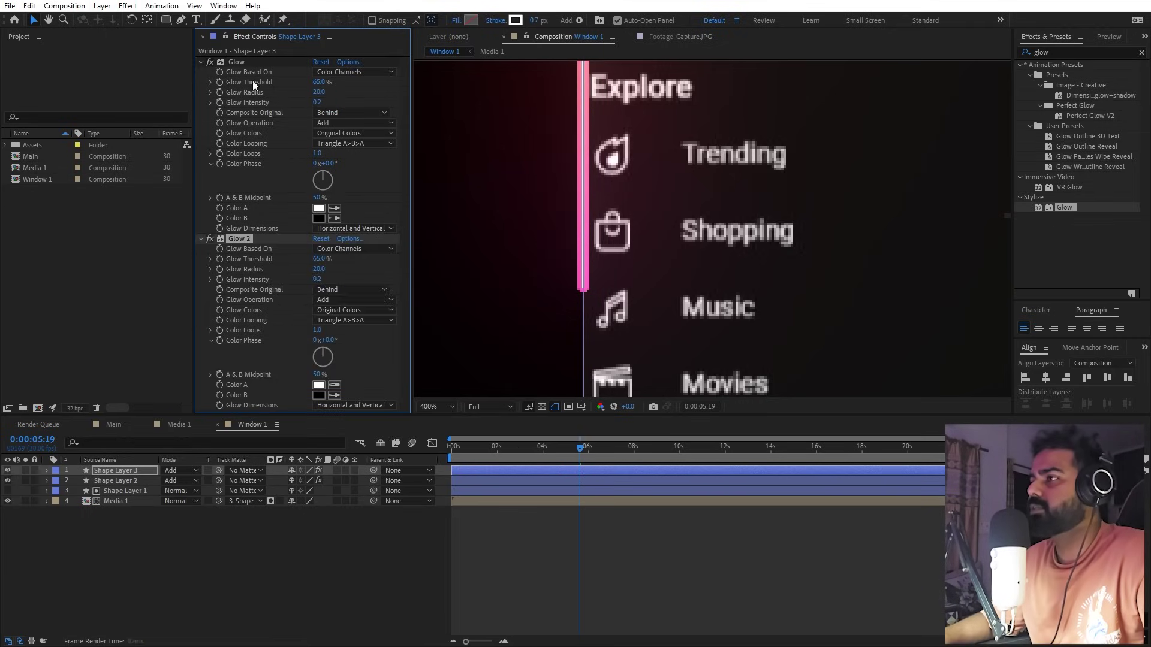
{"action": "left_click", "coordinate": [319, 268]}
{"action": "type", "text": "60"}
{"action": "key", "text": "Return"}
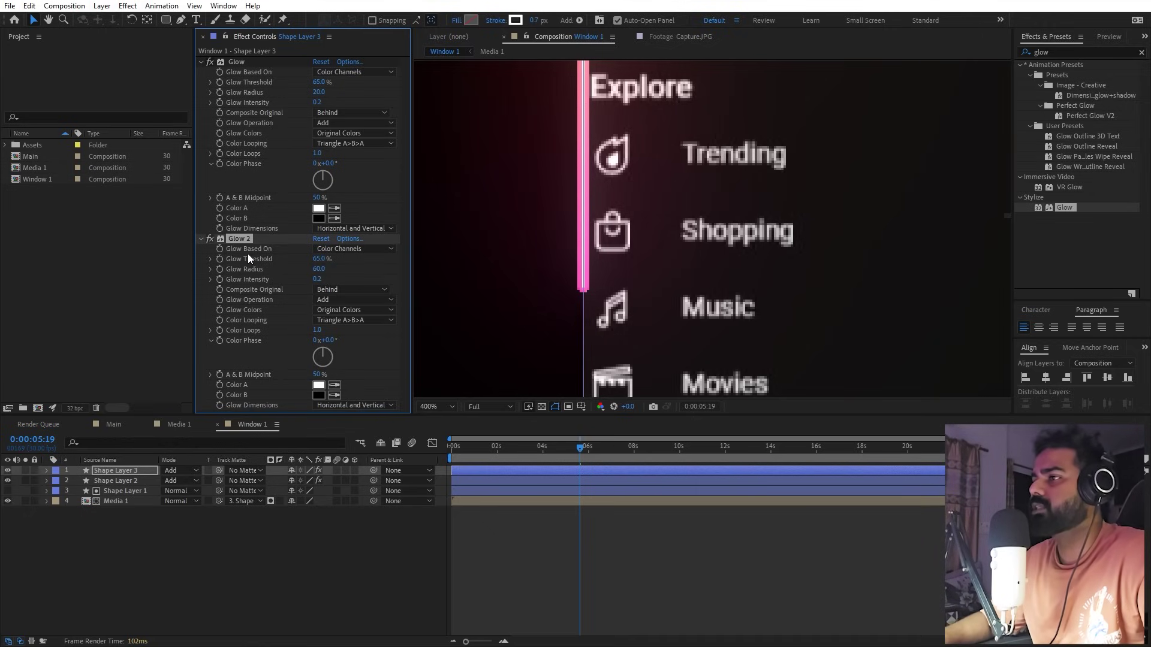
Step: Duplicate the 60-radius Glow on Shape Layer 3 and set the new copy's Glow Radius to 180
{"action": "key", "text": "ctrl+d"}
{"action": "left_click", "coordinate": [317, 271]}
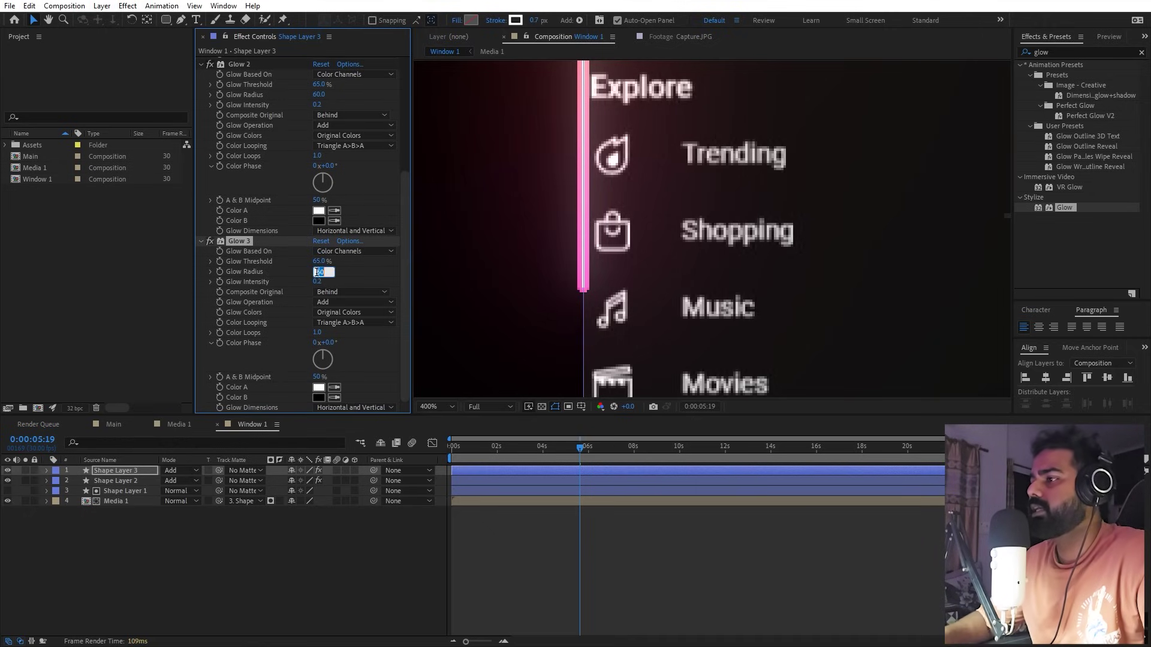
{"action": "type", "text": "180"}
{"action": "key", "text": "Return"}
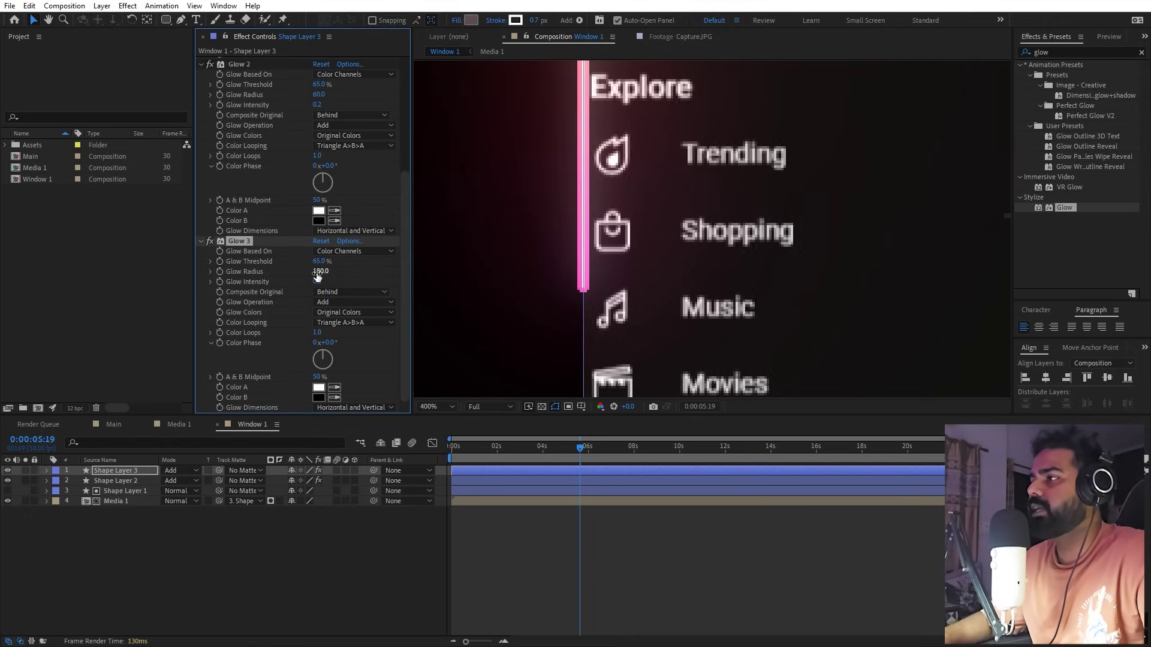
Step: Add a fourth Glow to Shape Layer 3 by duplicating the 180-radius one, with its Glow Radius set to 540
{"action": "key", "text": "ctrl+d"}
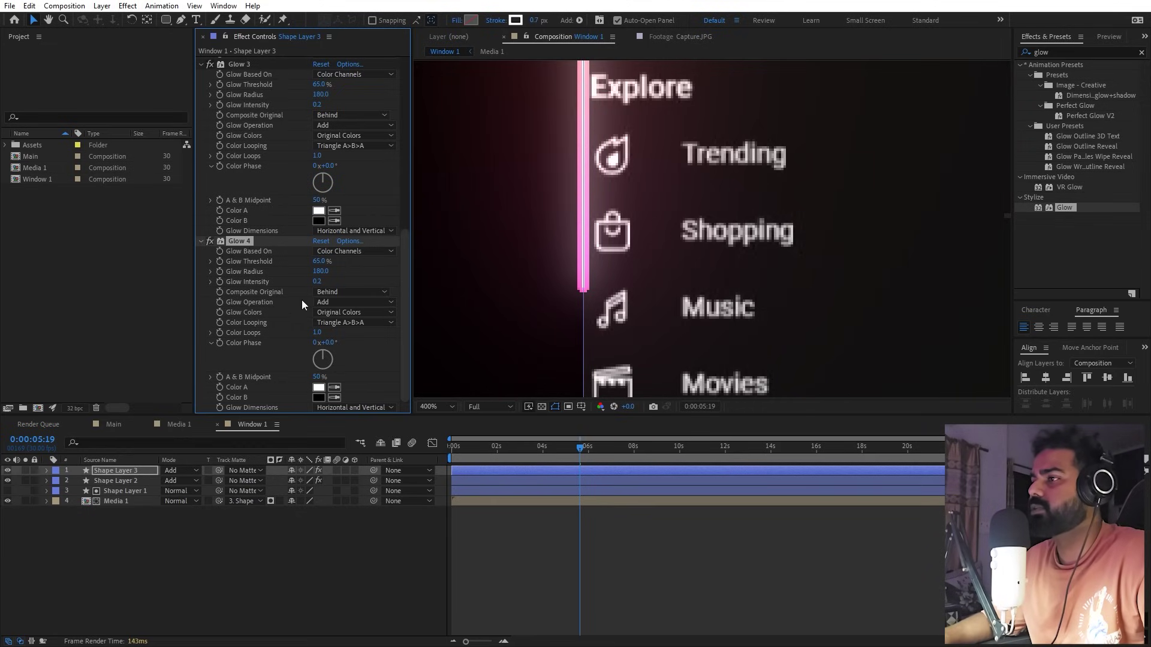
{"action": "left_click", "coordinate": [320, 272]}
{"action": "type", "text": "540"}
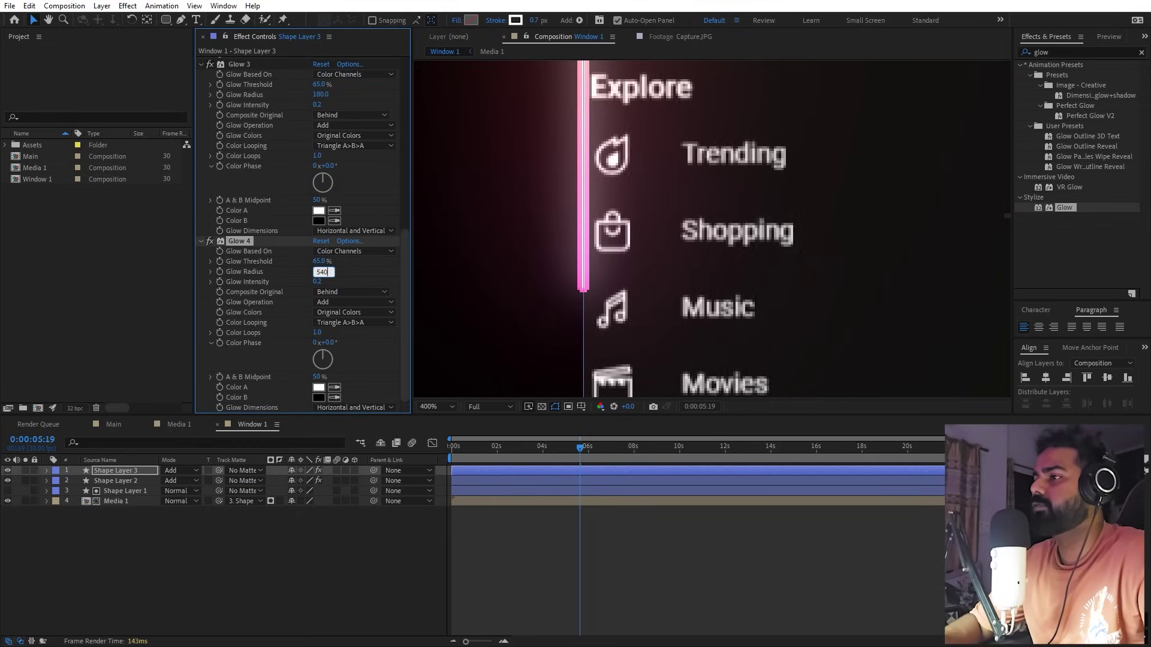
{"action": "key", "text": "Return"}
{"action": "left_click", "coordinate": [519, 524]}
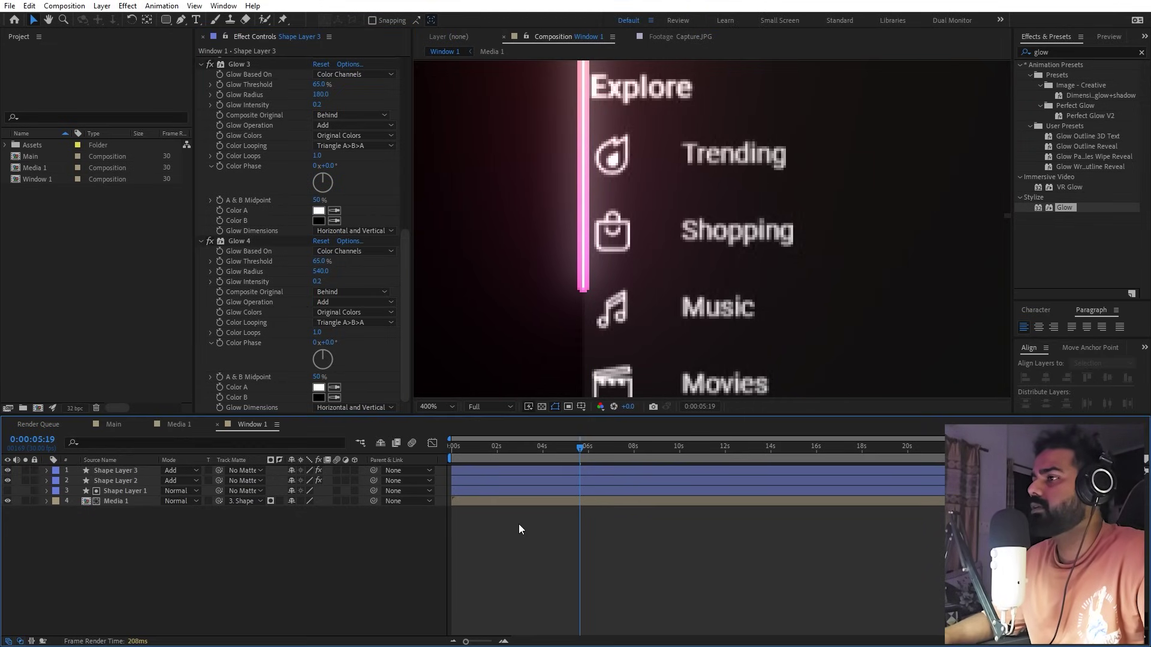
Step: Preview the outline and glow animation in Window 1 from the start of the timeline
{"action": "scroll", "coordinate": [837, 120], "scroll_direction": "down", "scroll_amount": 5}
{"action": "key", "text": "h"}
{"action": "left_click_drag", "start_coordinate": [837, 129], "coordinate": [746, 145]}
{"action": "key", "text": "Home"}
{"action": "key", "text": "v"}
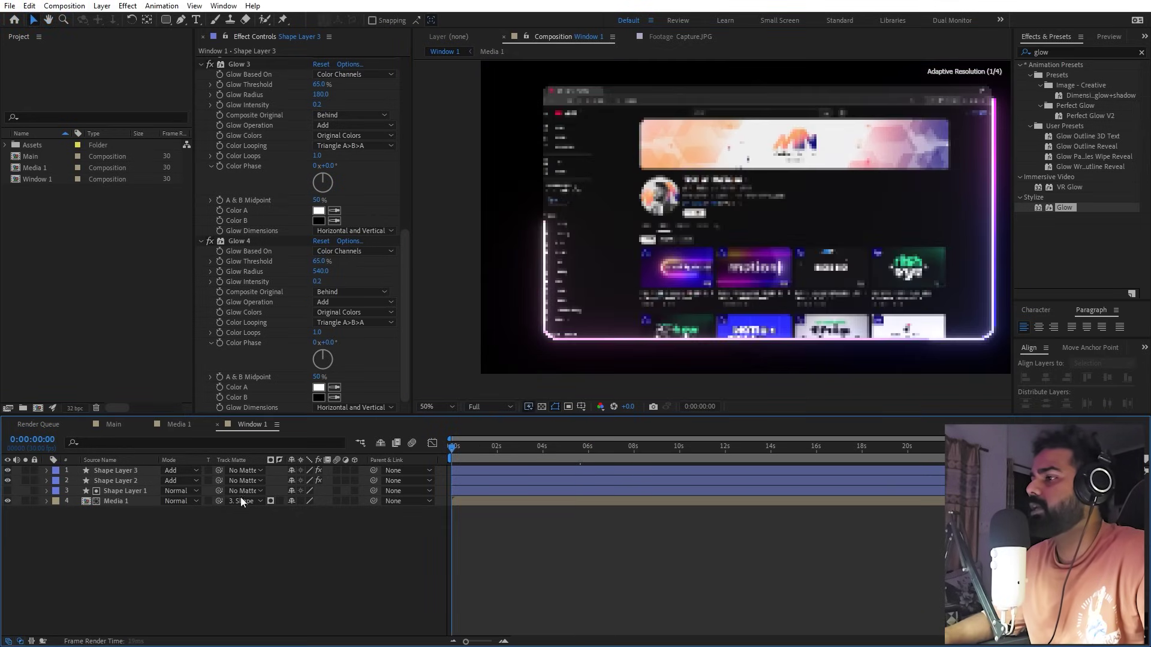
{"action": "key", "text": "space"}
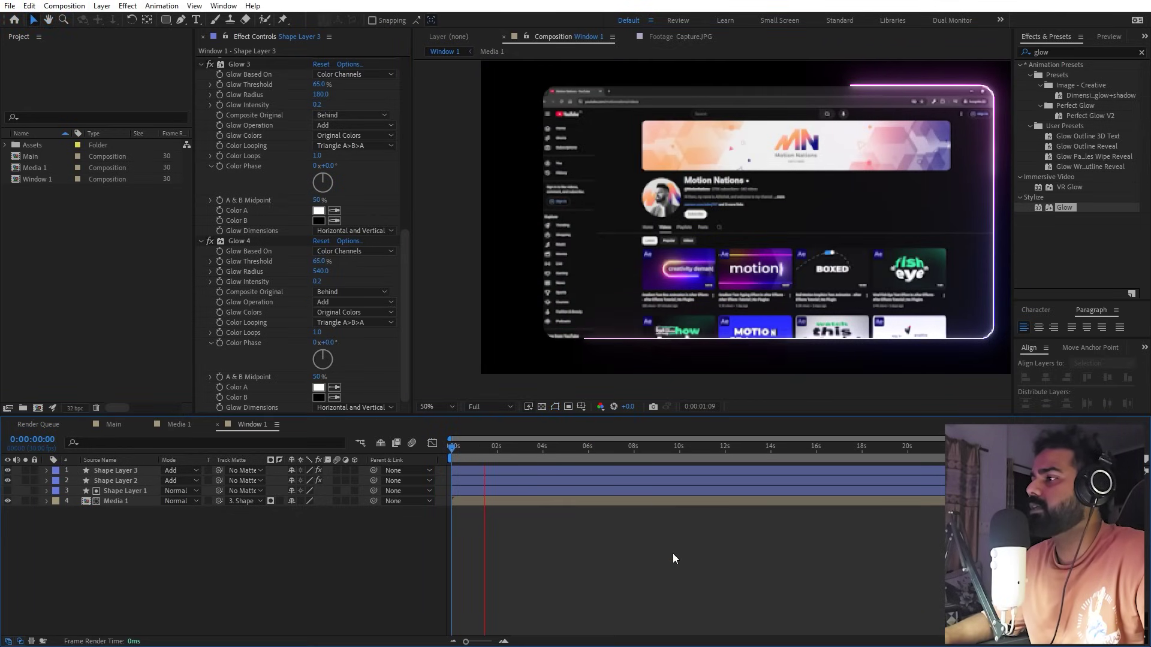
{"action": "key", "text": "space"}
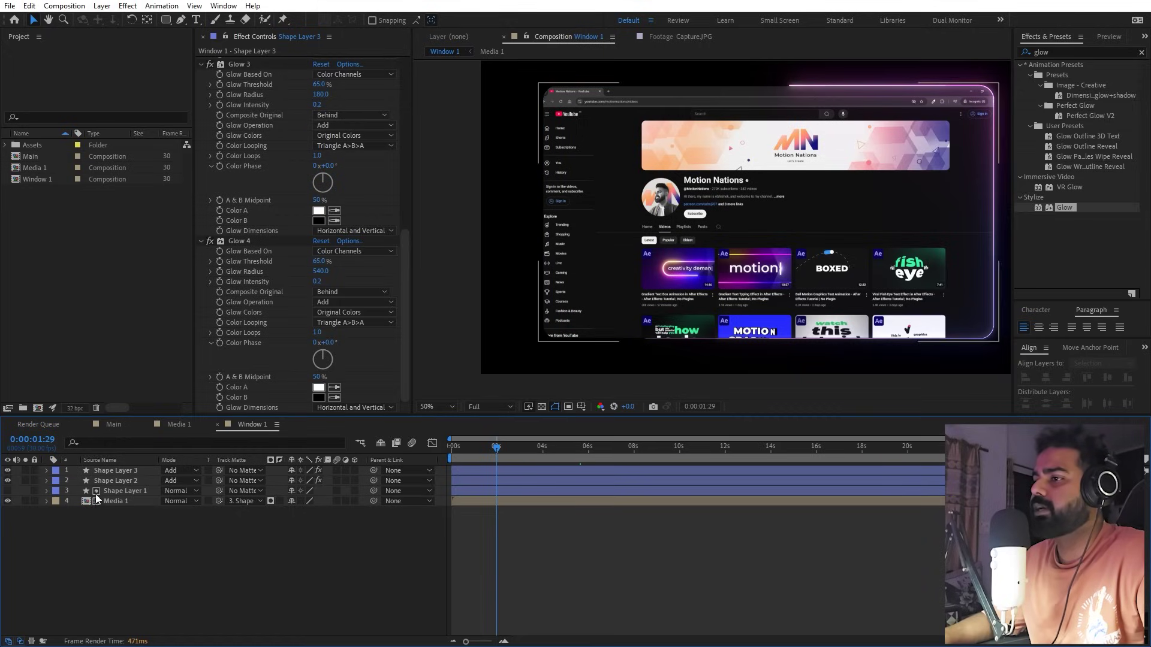
Step: Duplicate Shape Layer 1, move the copy above all other layers and set its blending mode to Add
{"action": "left_click", "coordinate": [110, 473]}
{"action": "left_click", "coordinate": [112, 491]}
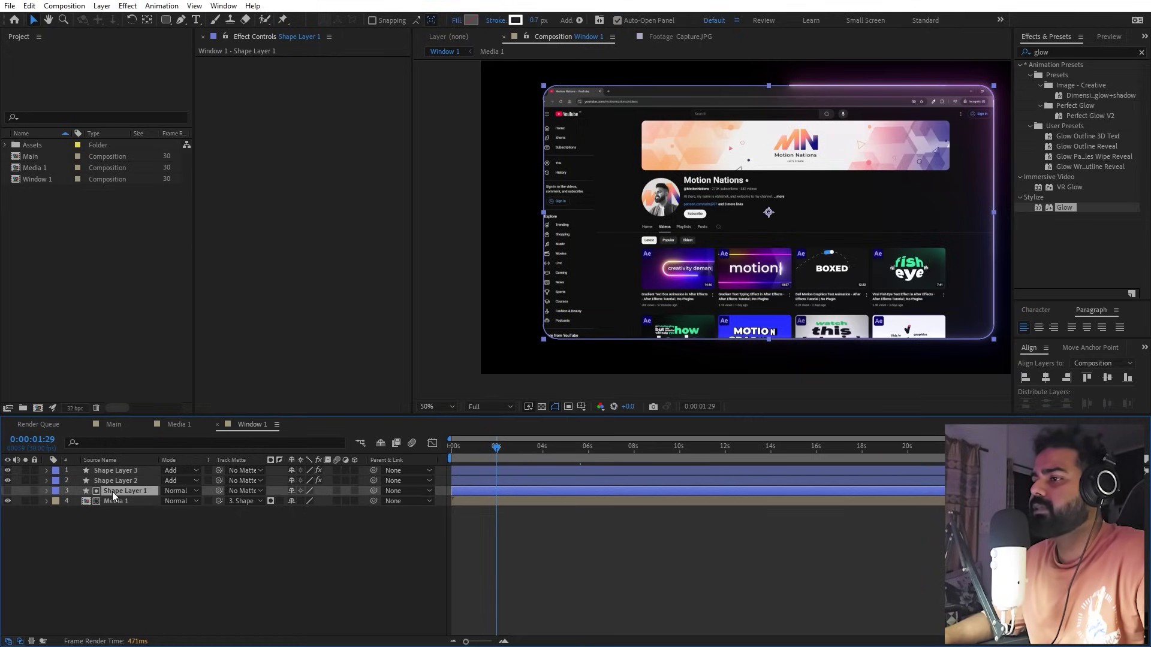
{"action": "key", "text": "ctrl+d"}
{"action": "left_click_drag", "start_coordinate": [113, 491], "coordinate": [115, 469]}
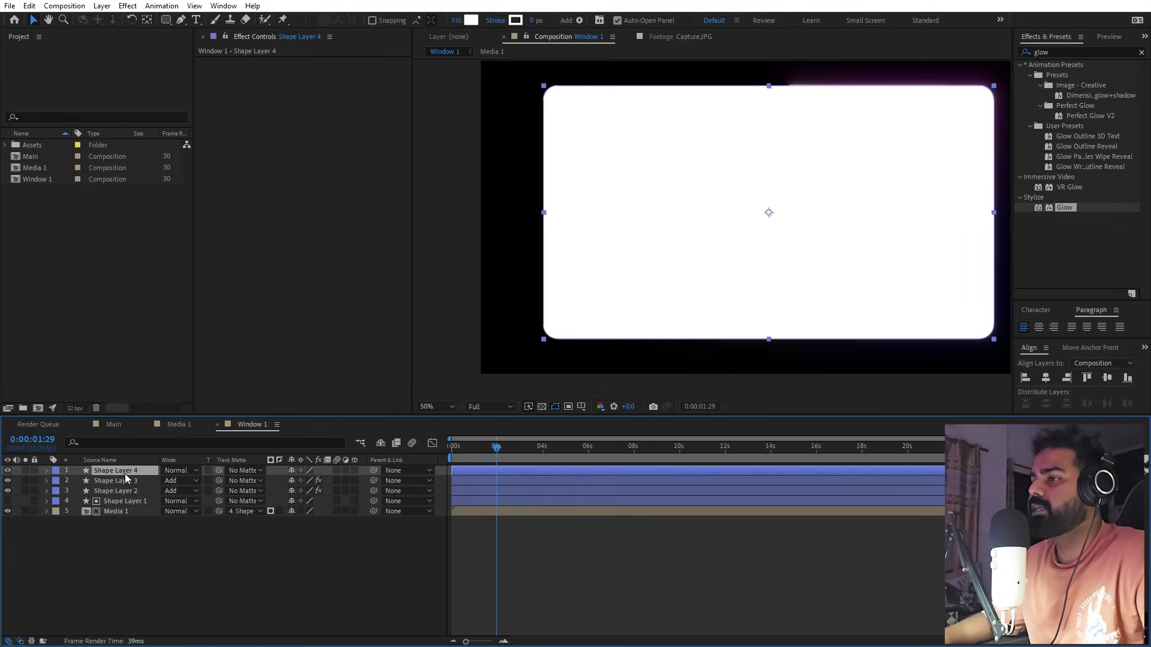
{"action": "left_click", "coordinate": [178, 470]}
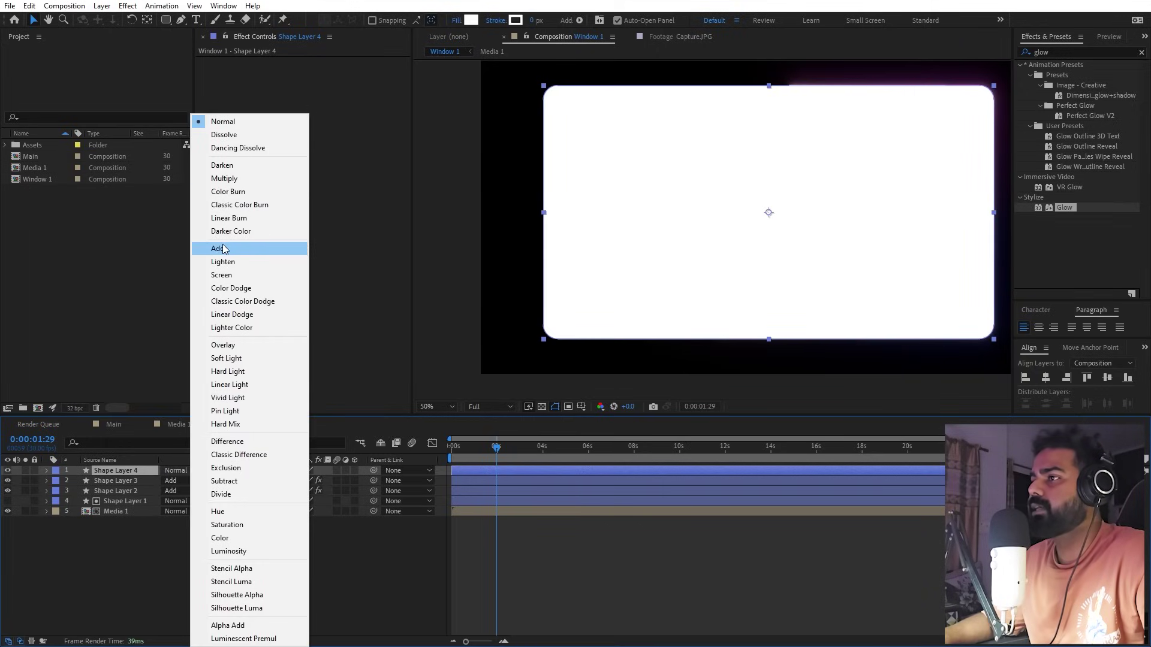
{"action": "left_click", "coordinate": [217, 249]}
Step: Remove the fill from Shape Layer 4 by setting its fill type to None
{"action": "left_click", "coordinate": [458, 20]}
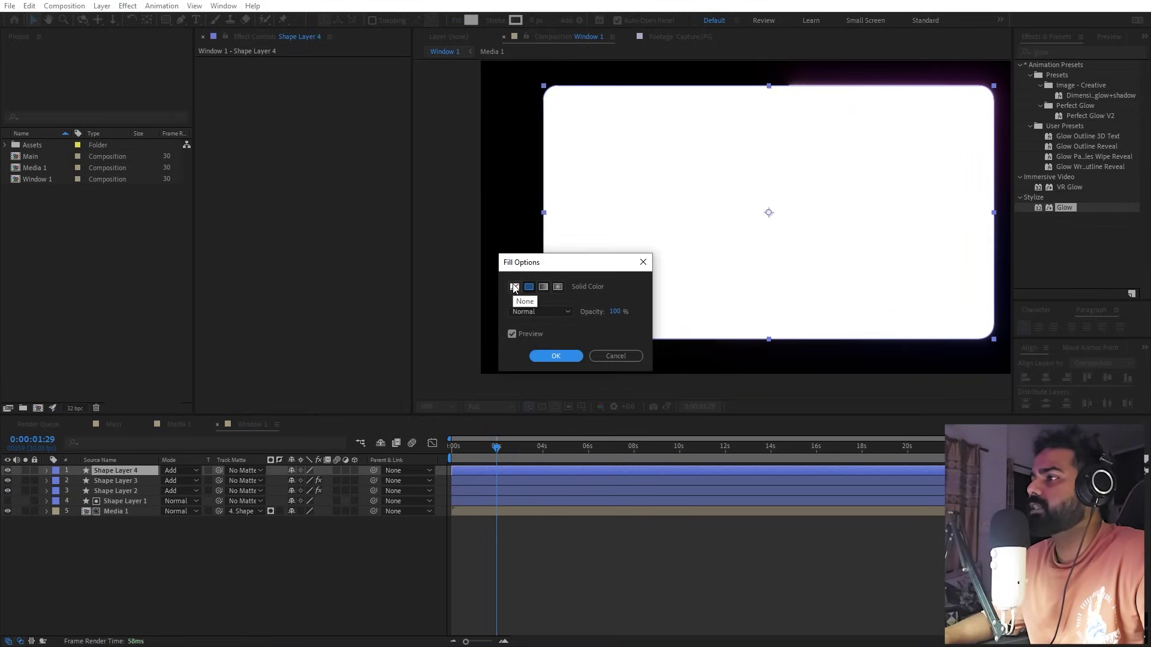
{"action": "left_click", "coordinate": [514, 287]}
{"action": "left_click", "coordinate": [553, 354]}
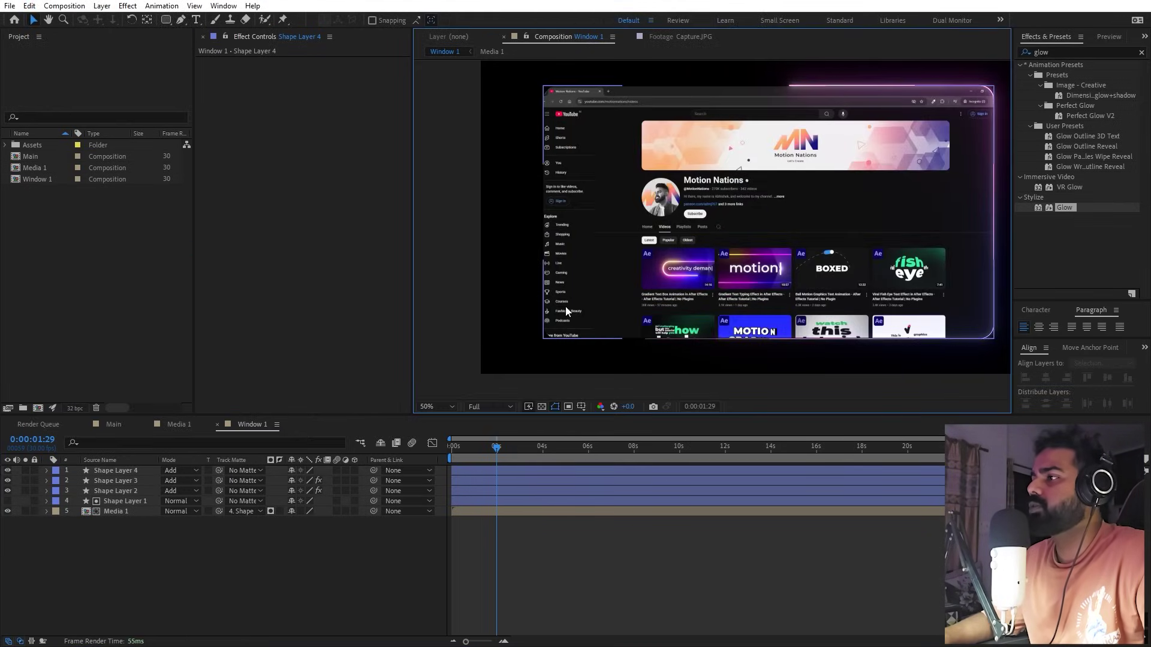
Step: Give Shape Layer 4 a thin white stroke around the window and check the outline up to 0:00:14:20
{"action": "left_click", "coordinate": [116, 471]}
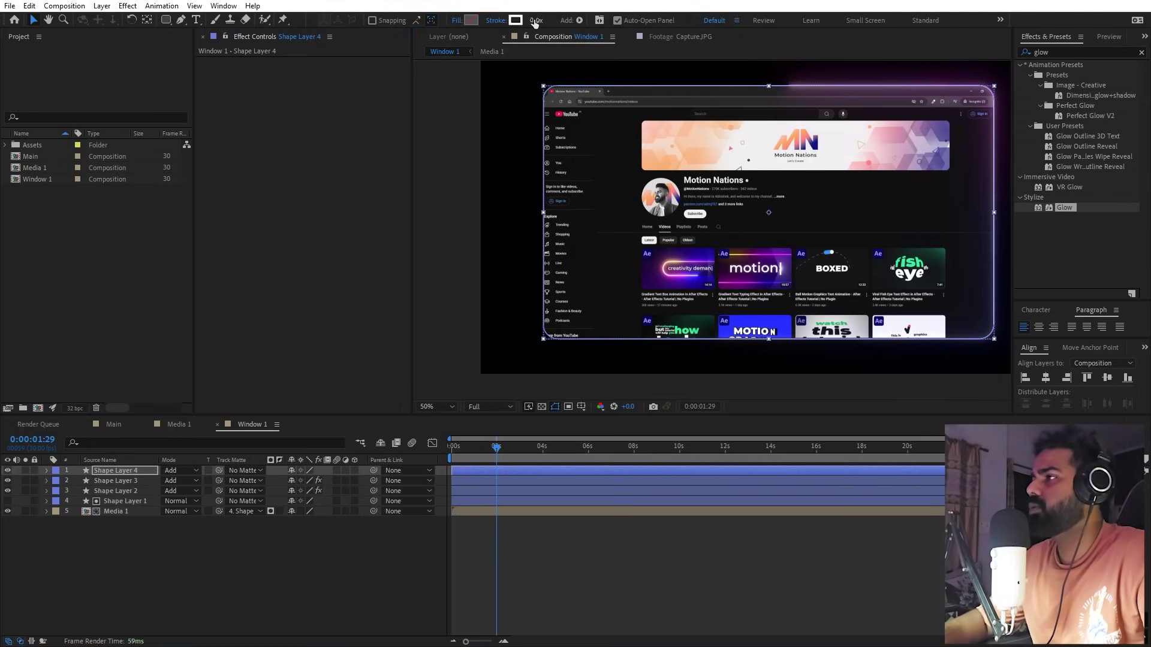
{"action": "left_click", "coordinate": [720, 560]}
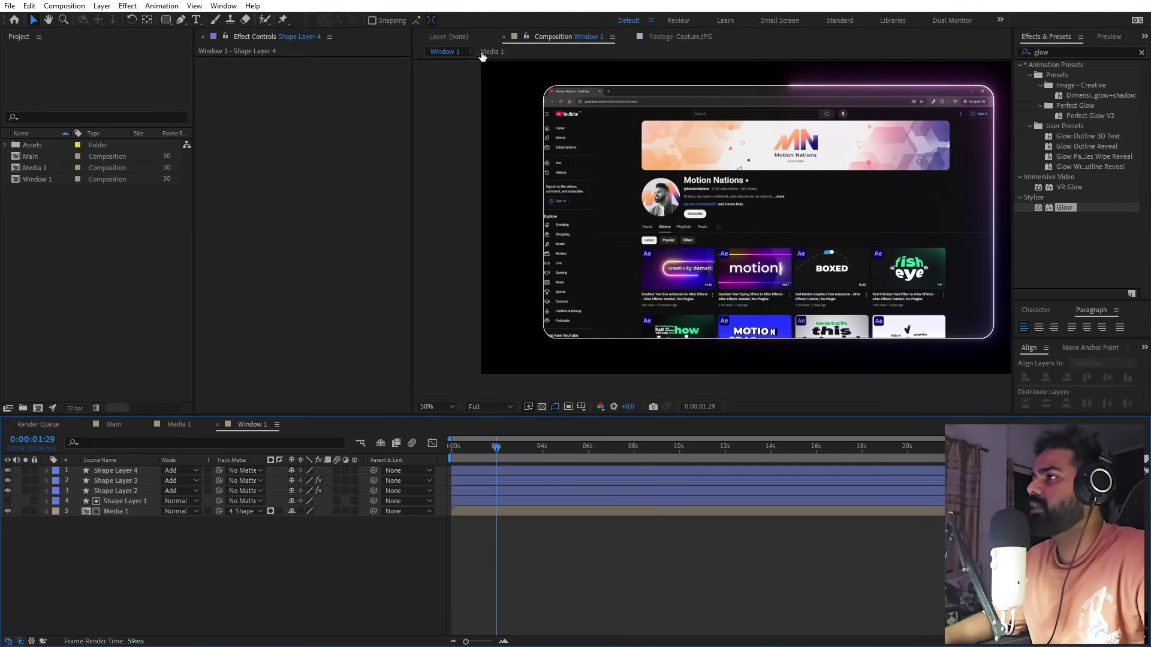
{"action": "left_click", "coordinate": [133, 472]}
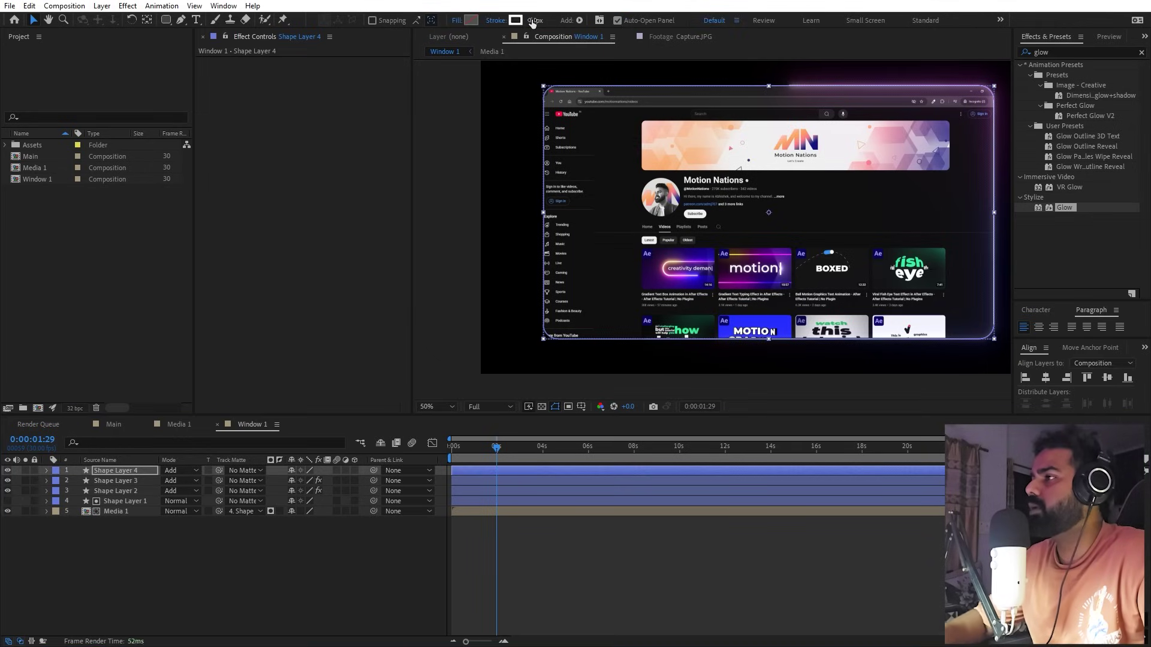
{"action": "left_click", "coordinate": [652, 550]}
{"action": "key", "text": "space"}
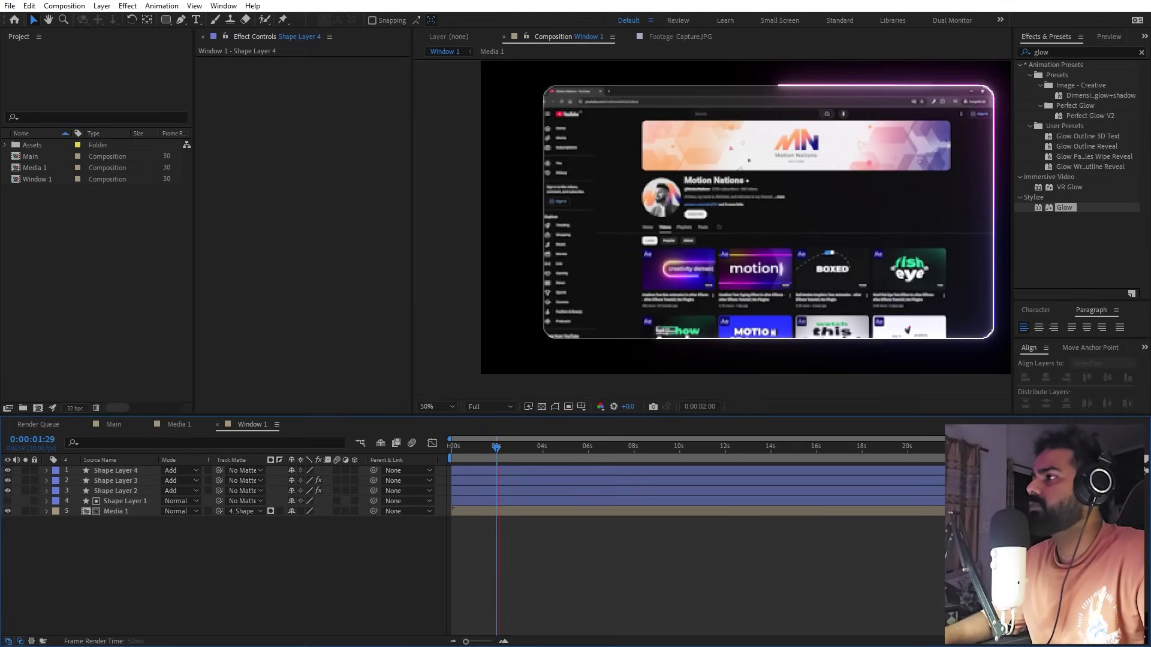
{"action": "left_click_drag", "start_coordinate": [528, 455], "coordinate": [786, 463]}
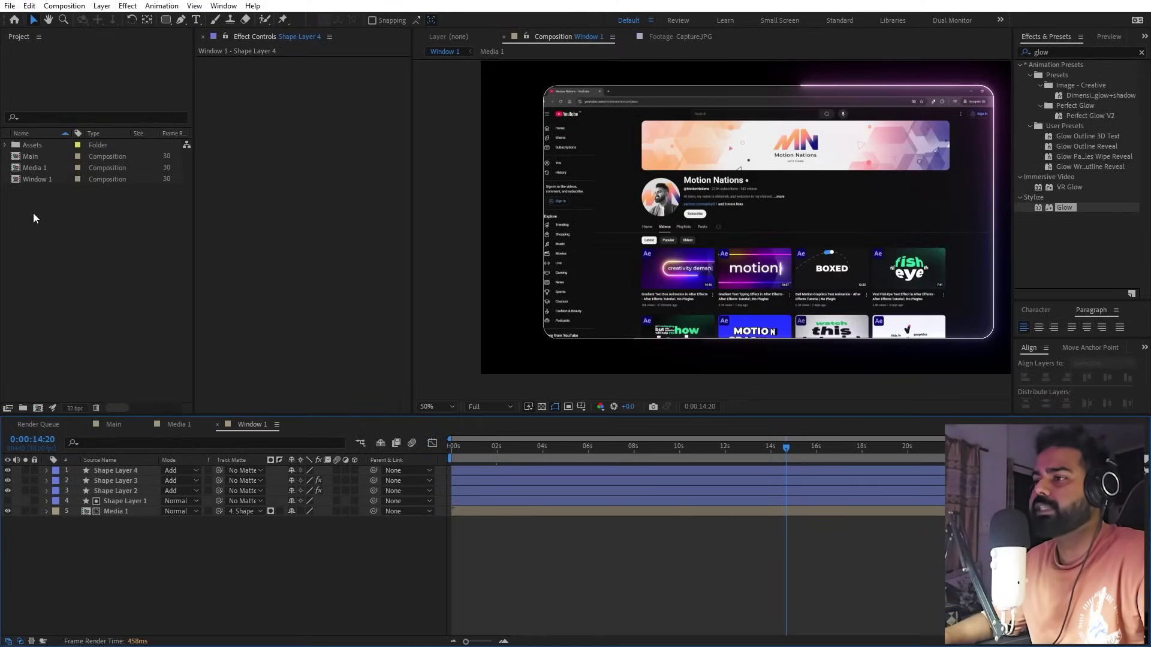
Step: Duplicate the Media 1 composition four times in the project
{"action": "left_click", "coordinate": [114, 424]}
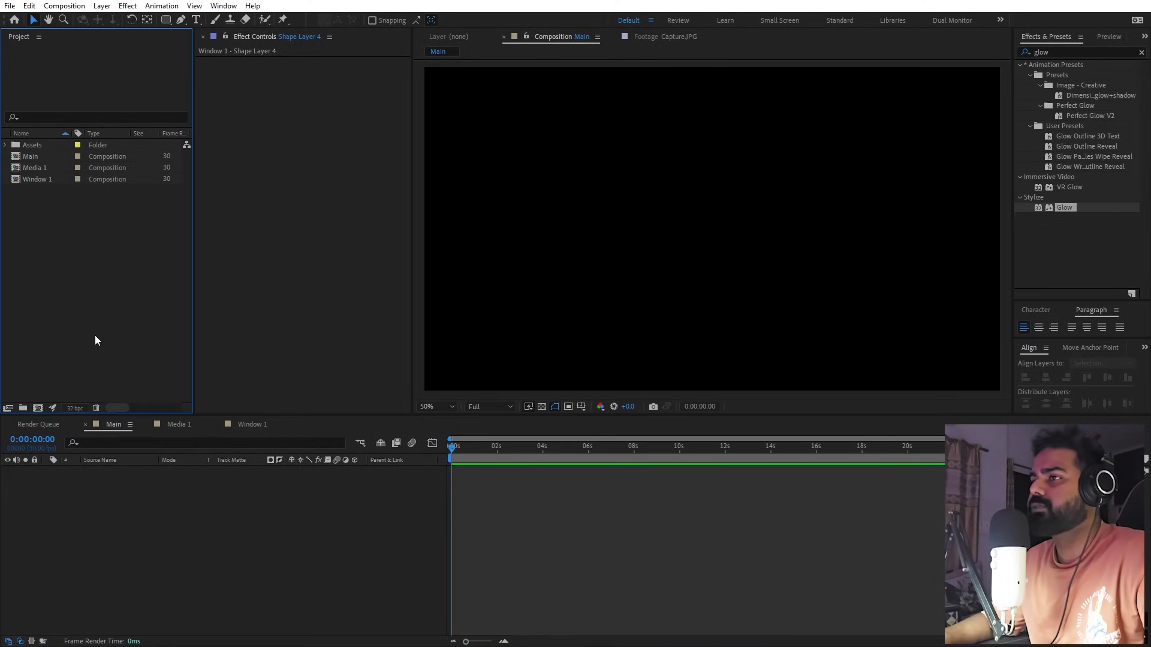
{"action": "left_click", "coordinate": [30, 169]}
{"action": "key", "text": "ctrl+d"}
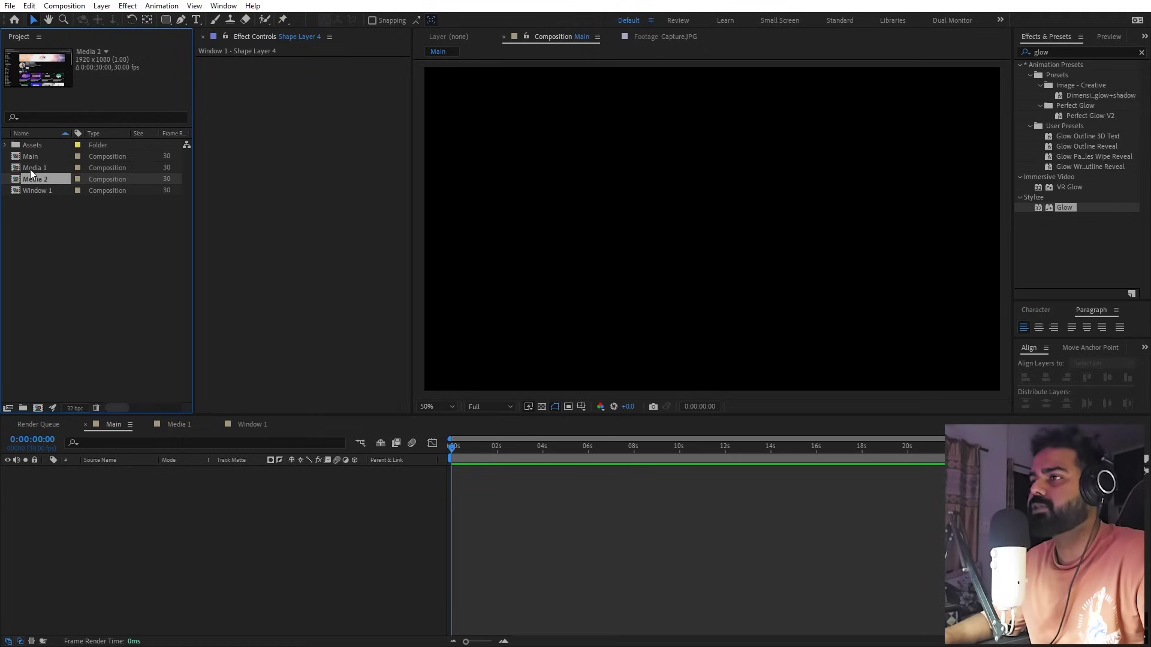
{"action": "key", "text": "ctrl+d"}
{"action": "key", "text": "ctrl+d"}
{"action": "key", "text": "ctrl+d"}
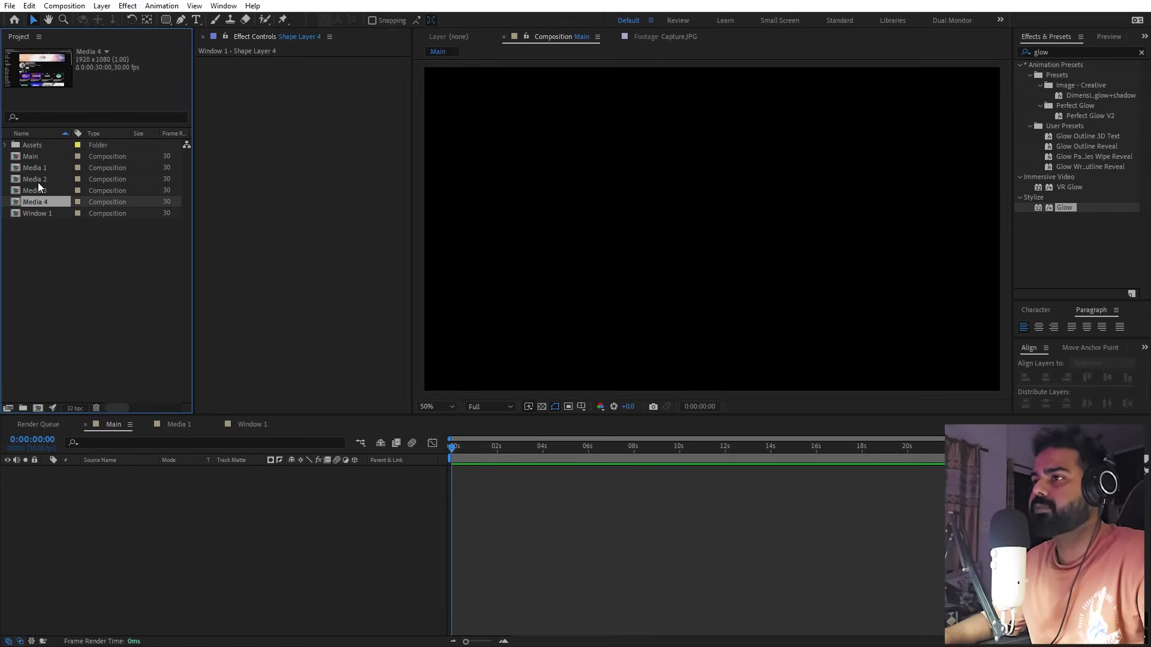
{"action": "left_click", "coordinate": [56, 244]}
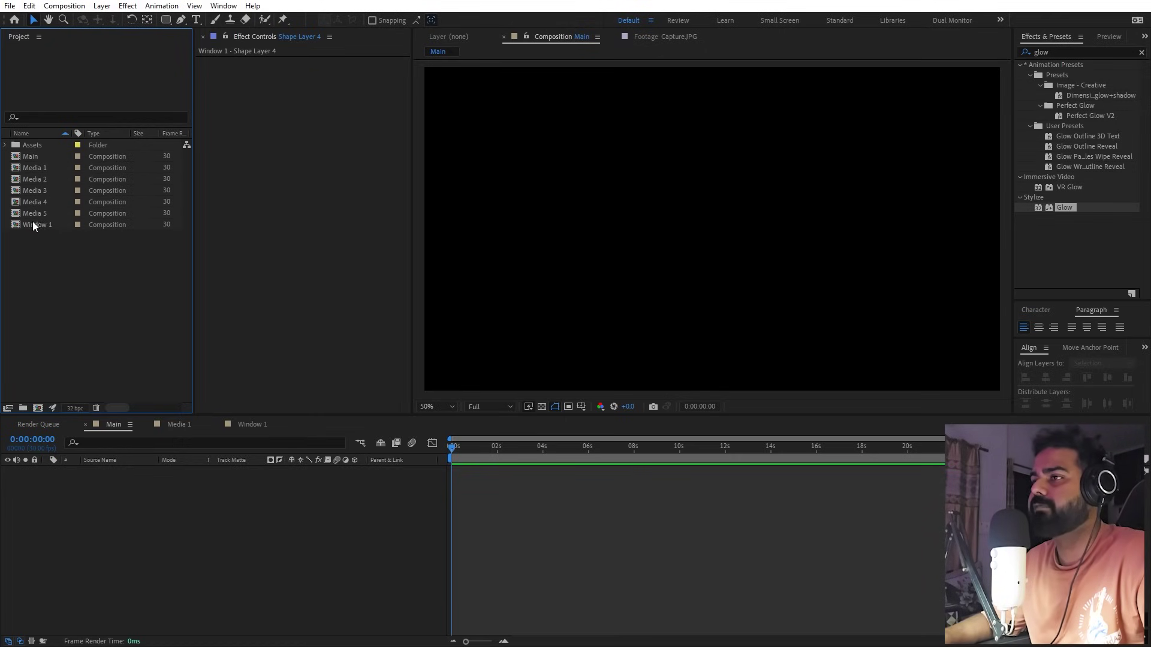
Step: In the Media 2 composition, replace the Capture.JPG layer with Capture 2.JPG from the Assets folder
{"action": "double_click", "coordinate": [34, 181]}
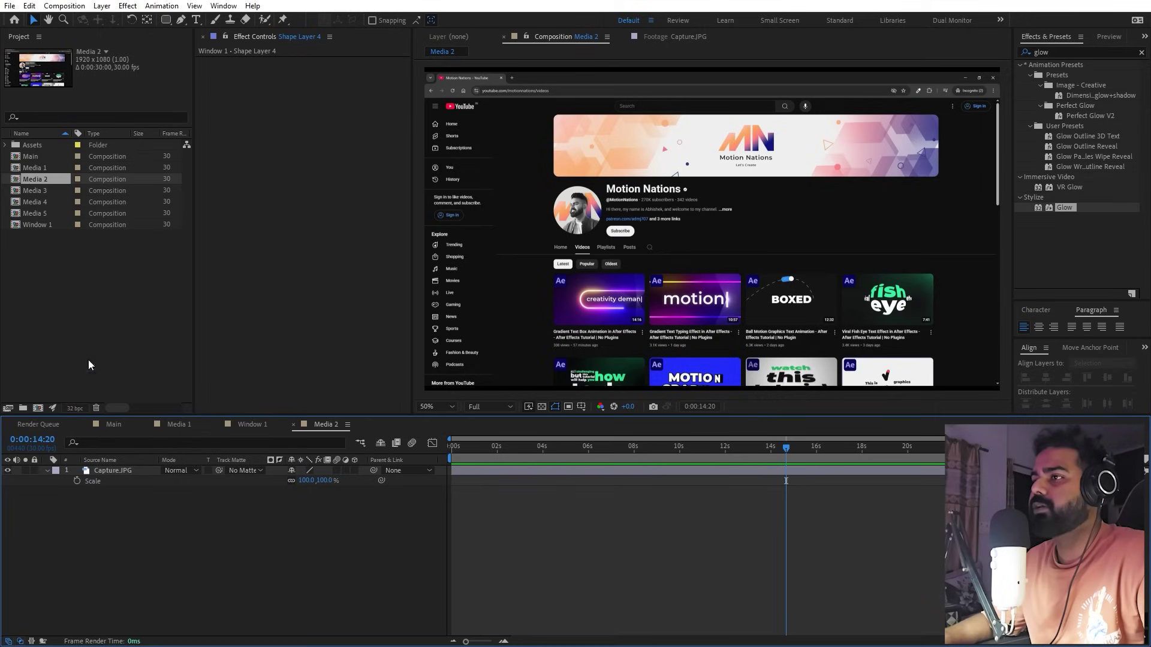
{"action": "left_click", "coordinate": [8, 146]}
{"action": "left_click", "coordinate": [121, 471]}
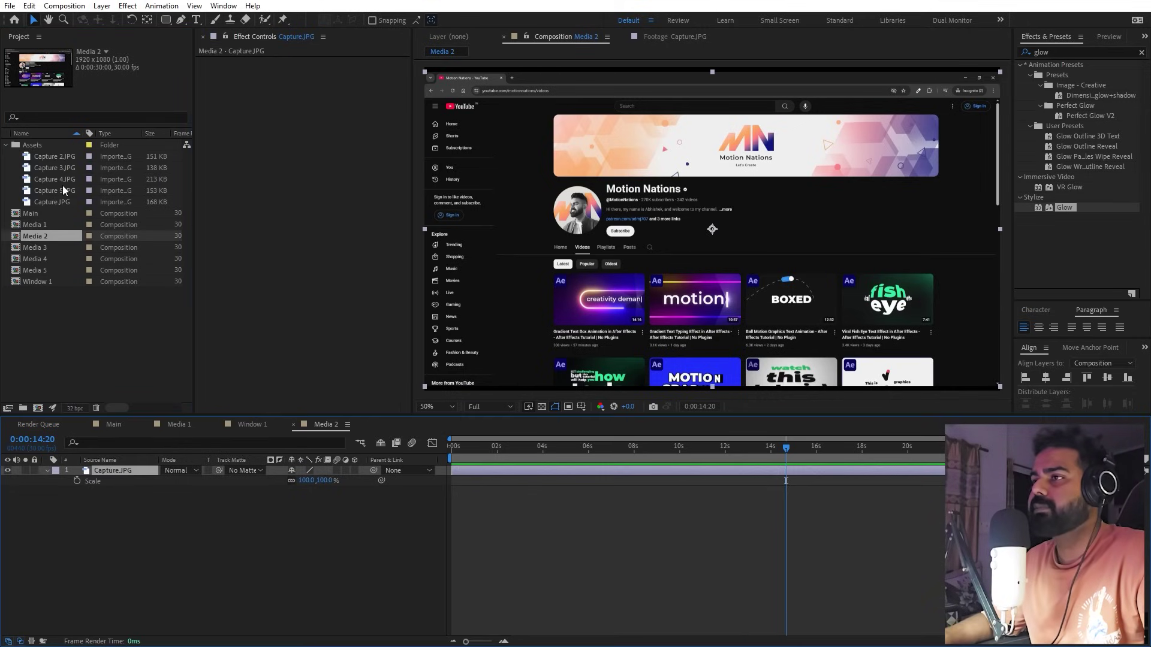
{"action": "left_click", "coordinate": [63, 156]}
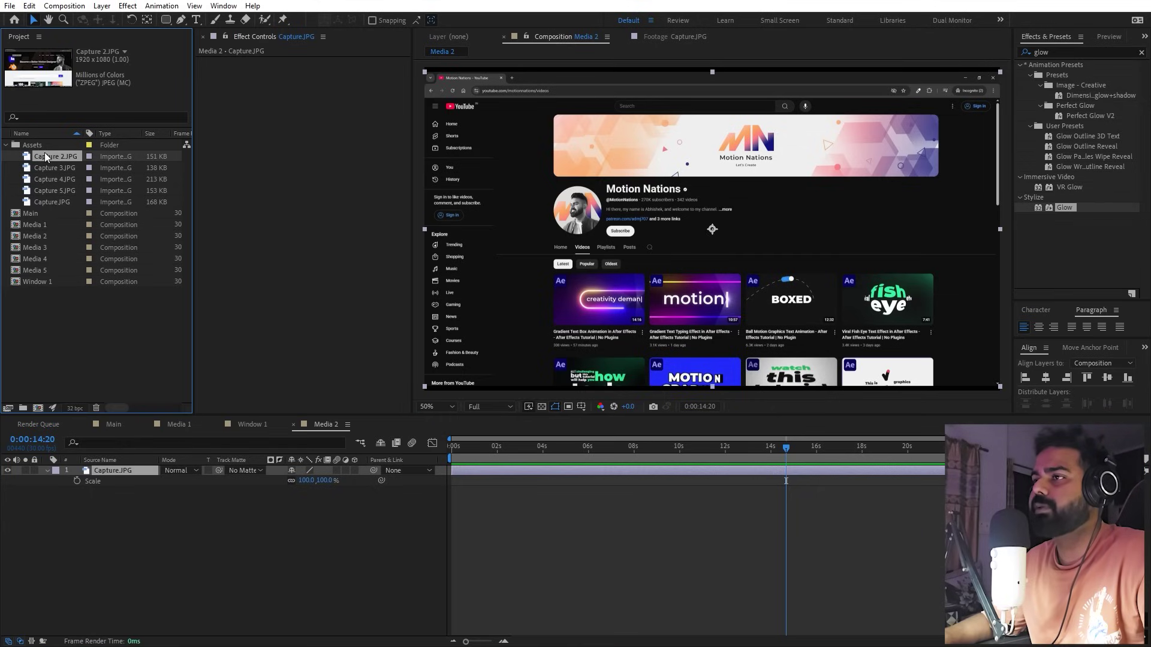
{"action": "left_click_drag", "start_coordinate": [44, 153], "coordinate": [124, 470]}
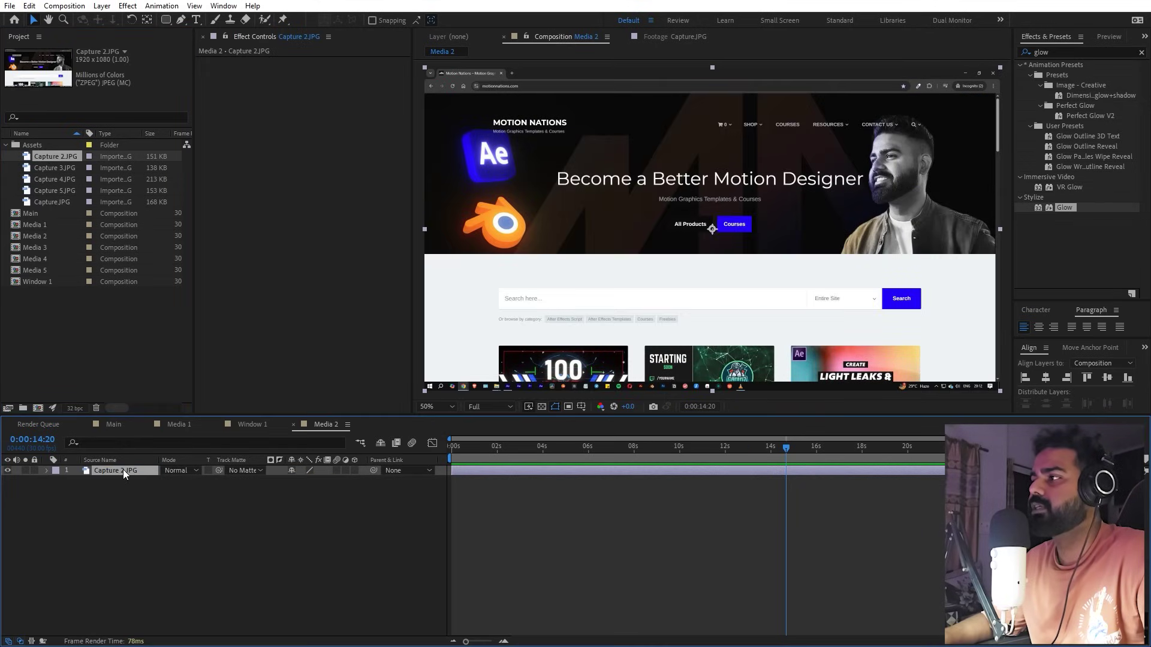
Step: In the Media 3 composition, replace the Capture.JPG layer with Capture 3.JPG
{"action": "double_click", "coordinate": [41, 246]}
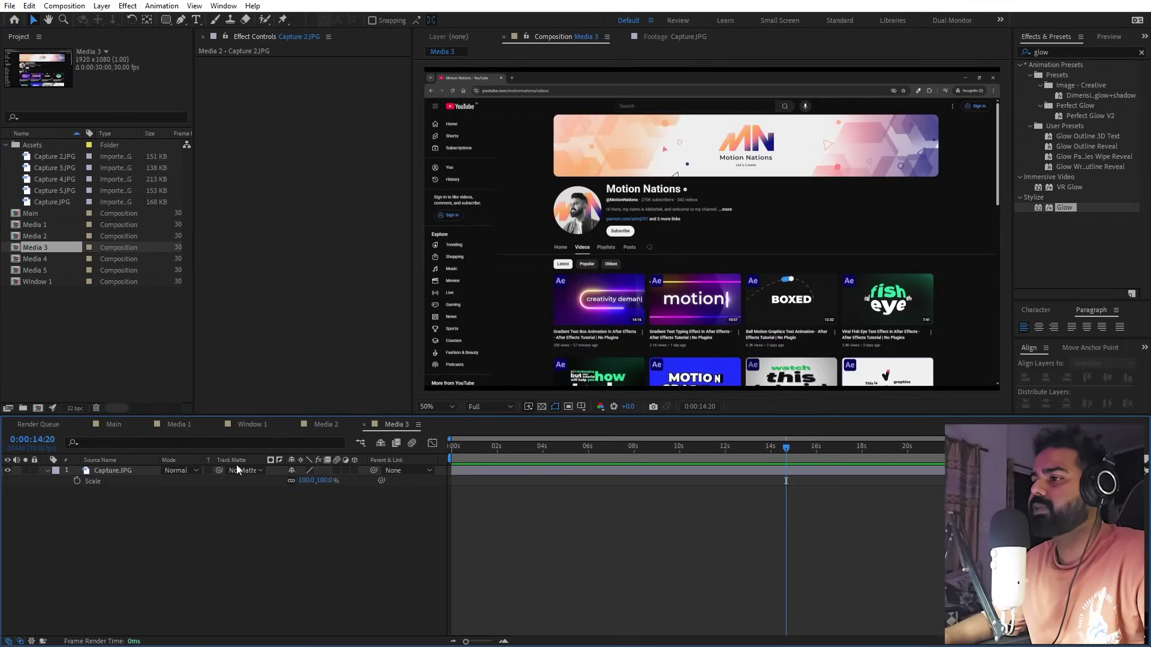
{"action": "left_click", "coordinate": [114, 472]}
{"action": "left_click_drag", "start_coordinate": [63, 170], "coordinate": [120, 469]}
Step: Replace the screenshot layer in Media 4 with Capture 4.JPG and the one in Media 5 with Capture 5.JPG
{"action": "double_click", "coordinate": [42, 259]}
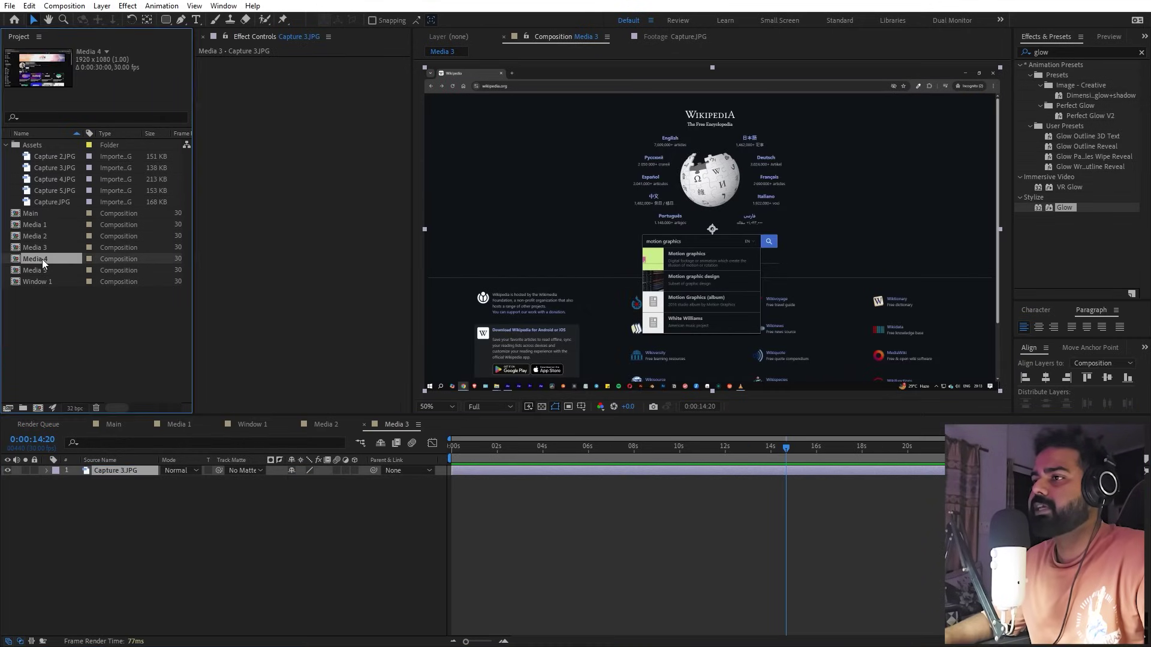
{"action": "left_click_drag", "start_coordinate": [57, 181], "coordinate": [114, 466]}
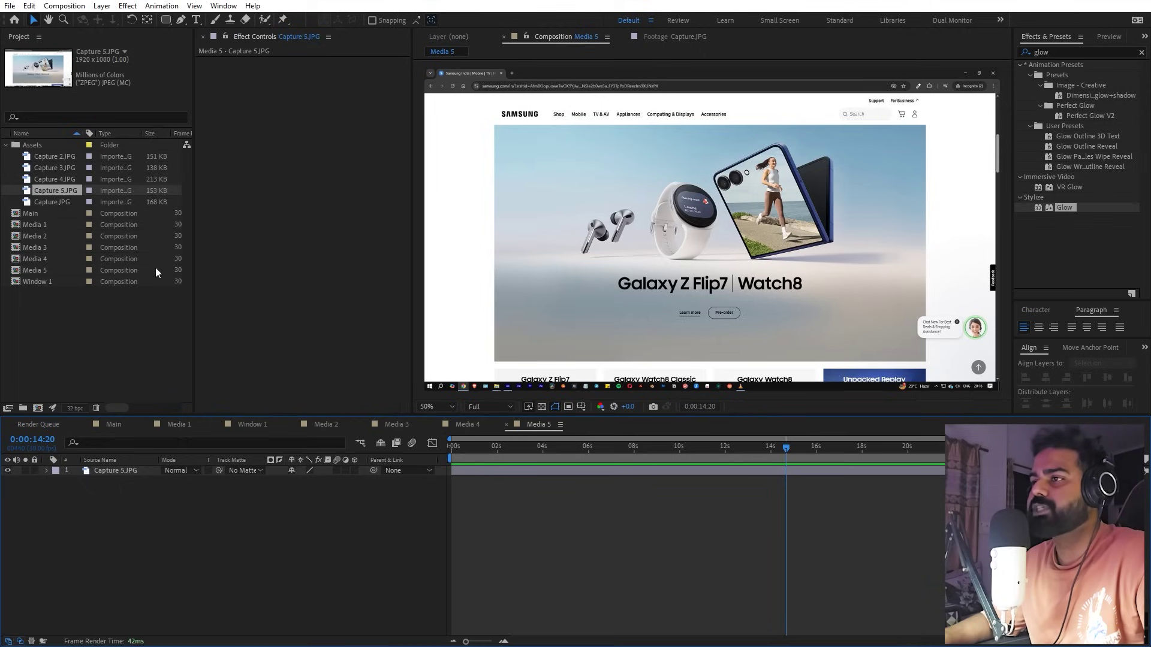
Step: Duplicate the Window 1 composition four times in the project
{"action": "left_click", "coordinate": [35, 282]}
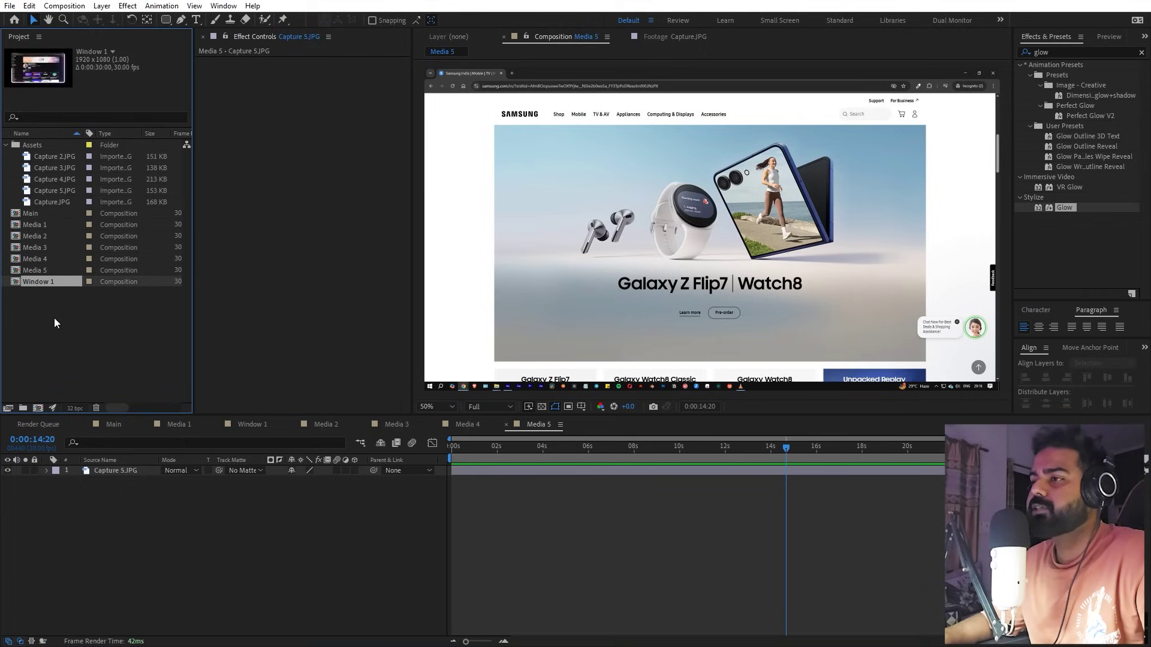
{"action": "key", "text": "ctrl+d"}
{"action": "key", "text": "ctrl+d"}
{"action": "key", "text": "ctrl+d"}
{"action": "key", "text": "ctrl+d"}
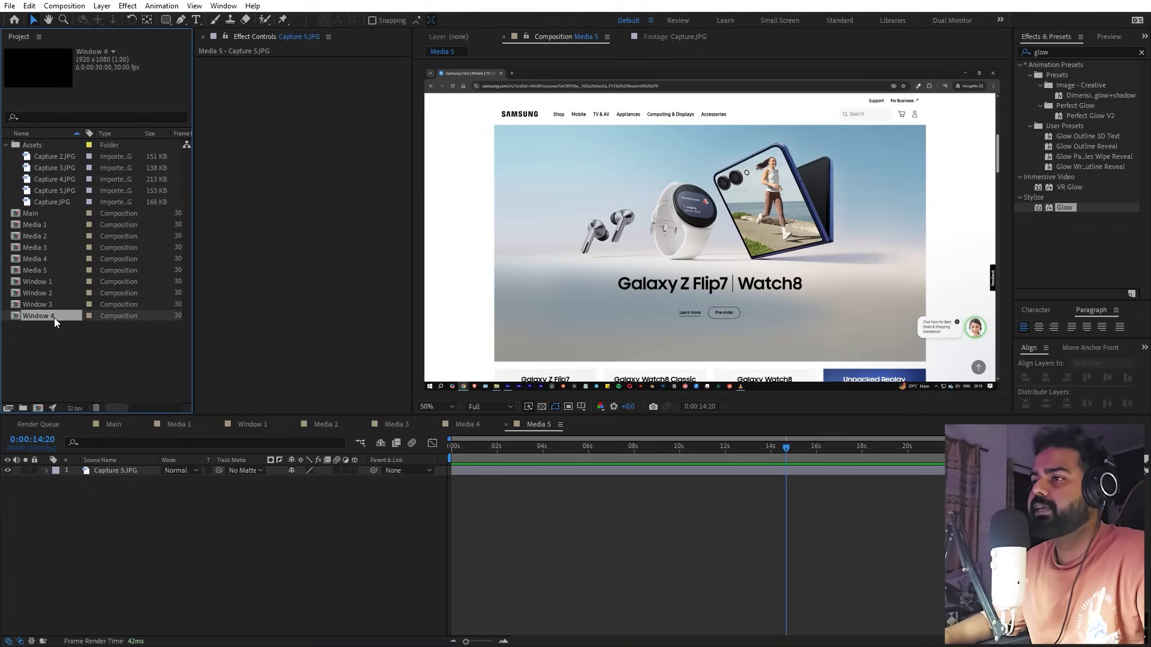
{"action": "left_click", "coordinate": [62, 343]}
Step: In the Window 2 composition, replace the Media 1 layer with the Media 2 composition
{"action": "double_click", "coordinate": [41, 294]}
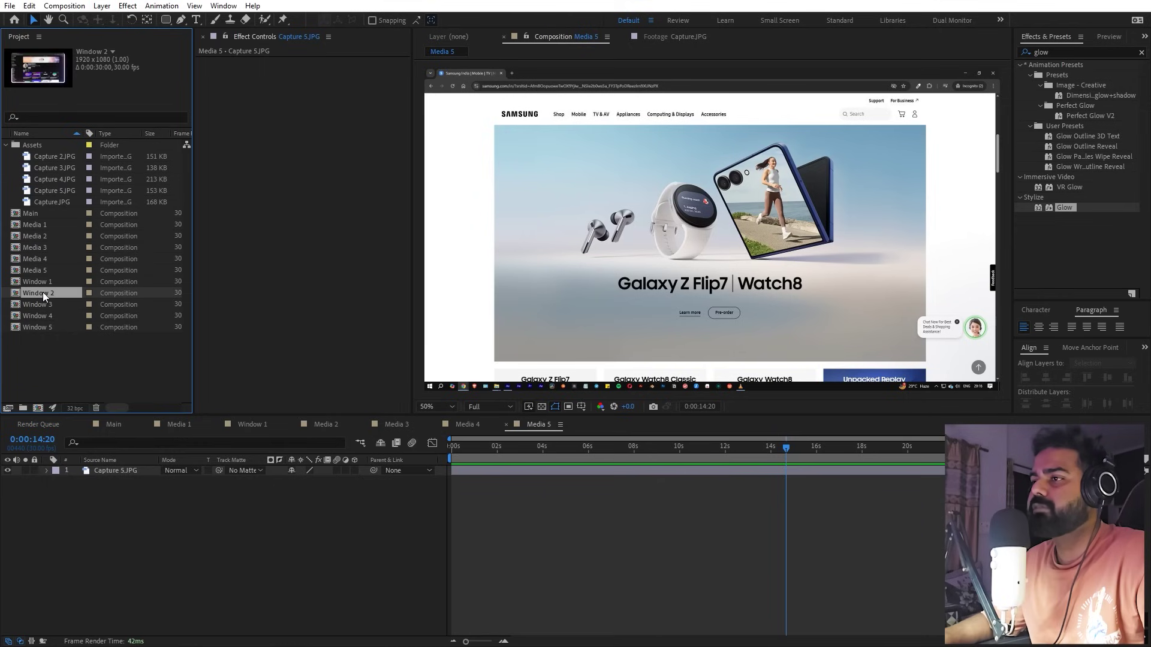
{"action": "left_click", "coordinate": [119, 511]}
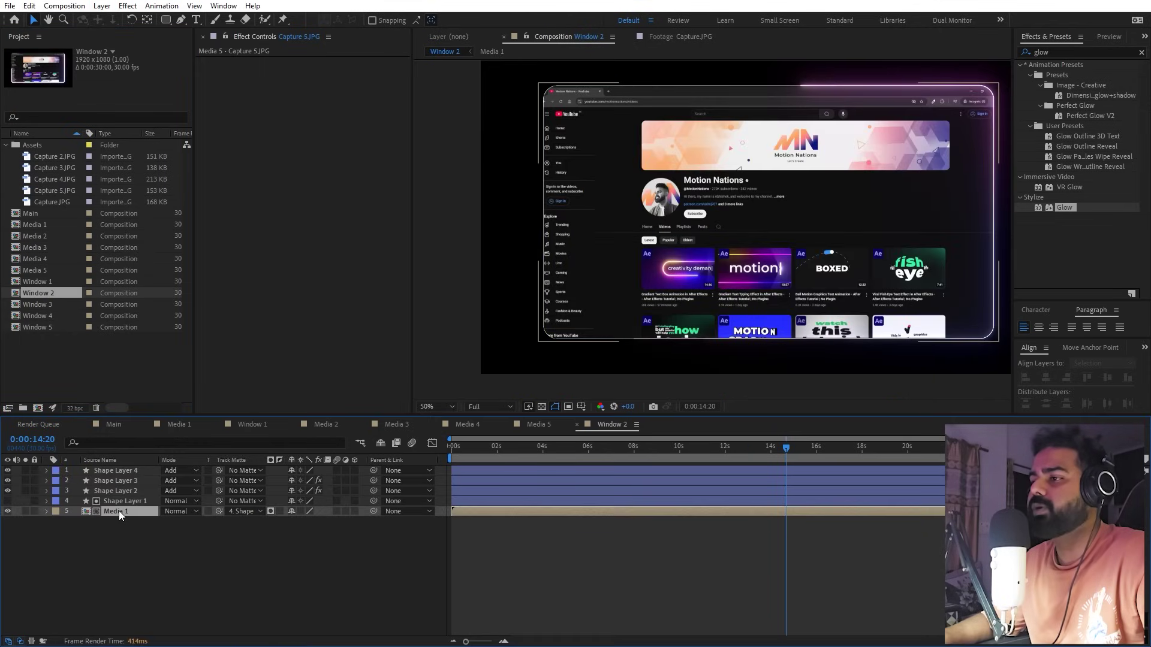
{"action": "left_click", "coordinate": [42, 236]}
{"action": "left_click_drag", "start_coordinate": [99, 402], "coordinate": [120, 513]}
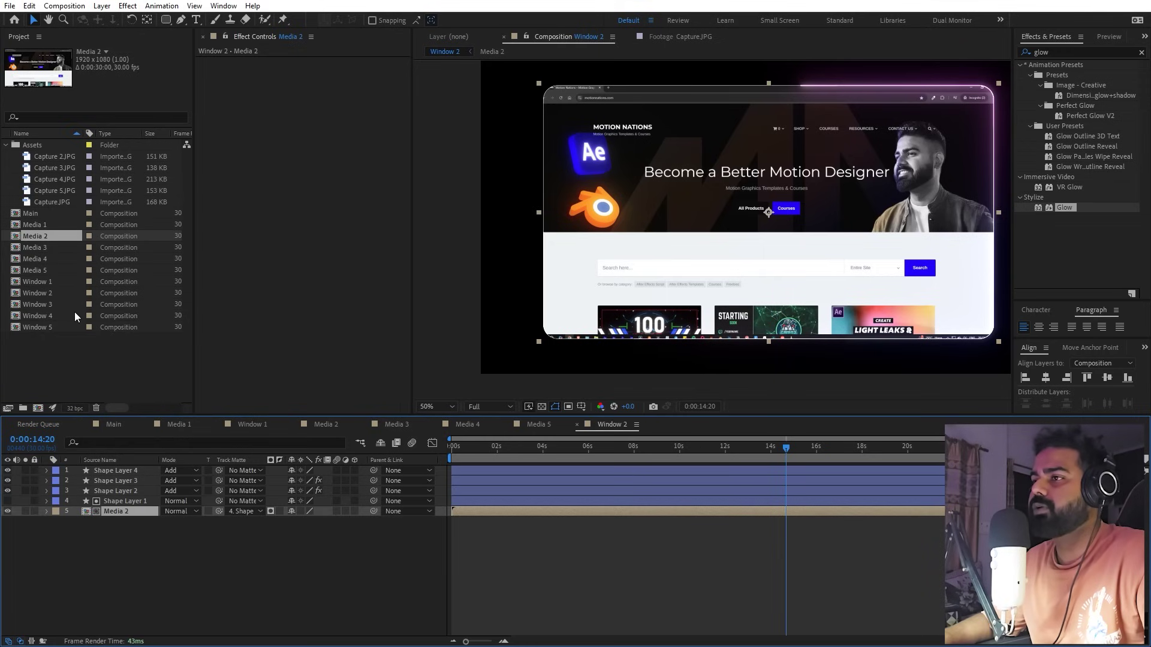
{"action": "left_click", "coordinate": [326, 549]}
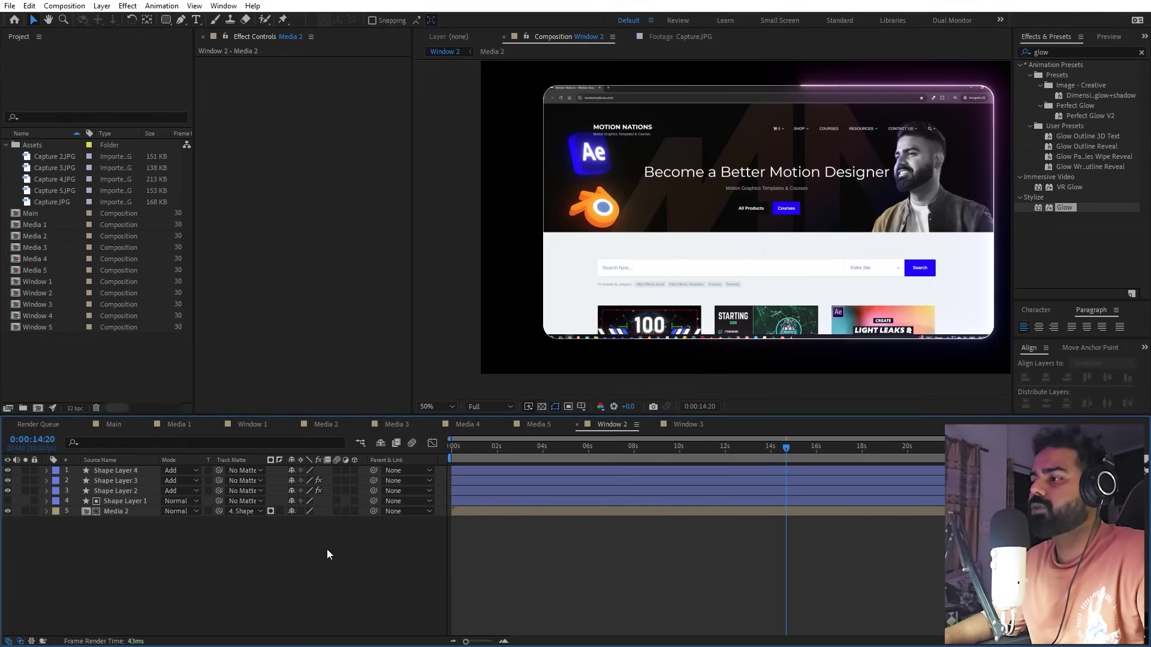
Step: In Window 2, shift all Offset keyframes of Shape Layers 2 and 3 together so the first ones are at -182°
{"action": "left_click", "coordinate": [111, 491]}
{"action": "left_click", "coordinate": [113, 481], "text": "ctrl"}
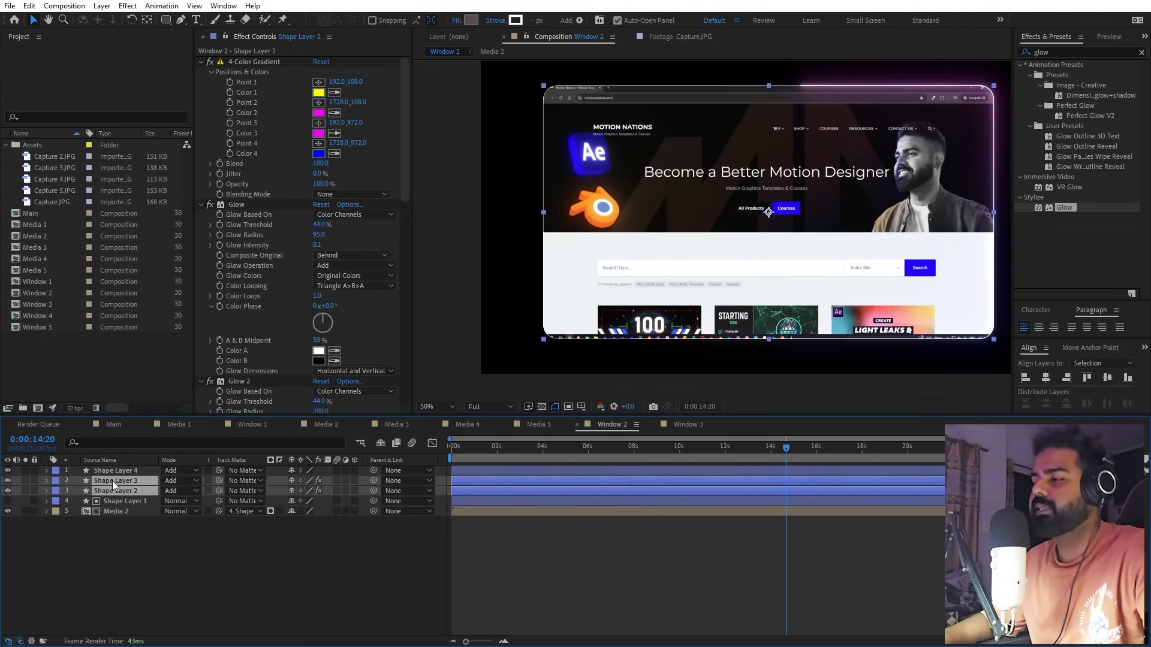
{"action": "key", "text": "u"}
{"action": "key", "text": "Home"}
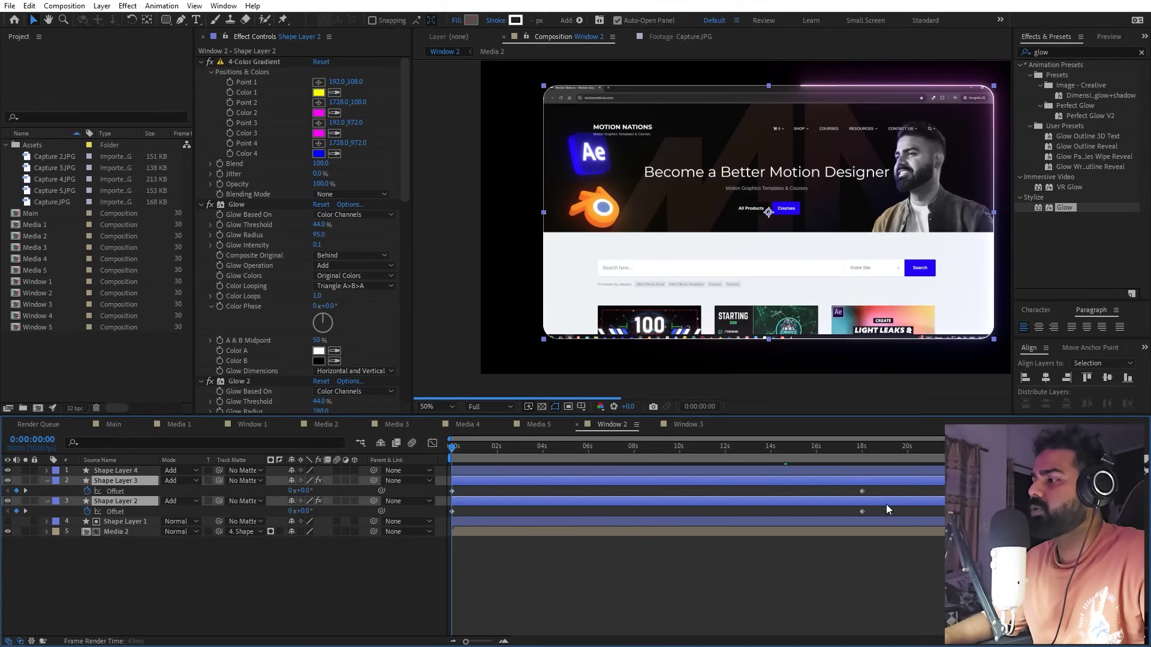
{"action": "left_click_drag", "start_coordinate": [887, 487], "coordinate": [440, 523]}
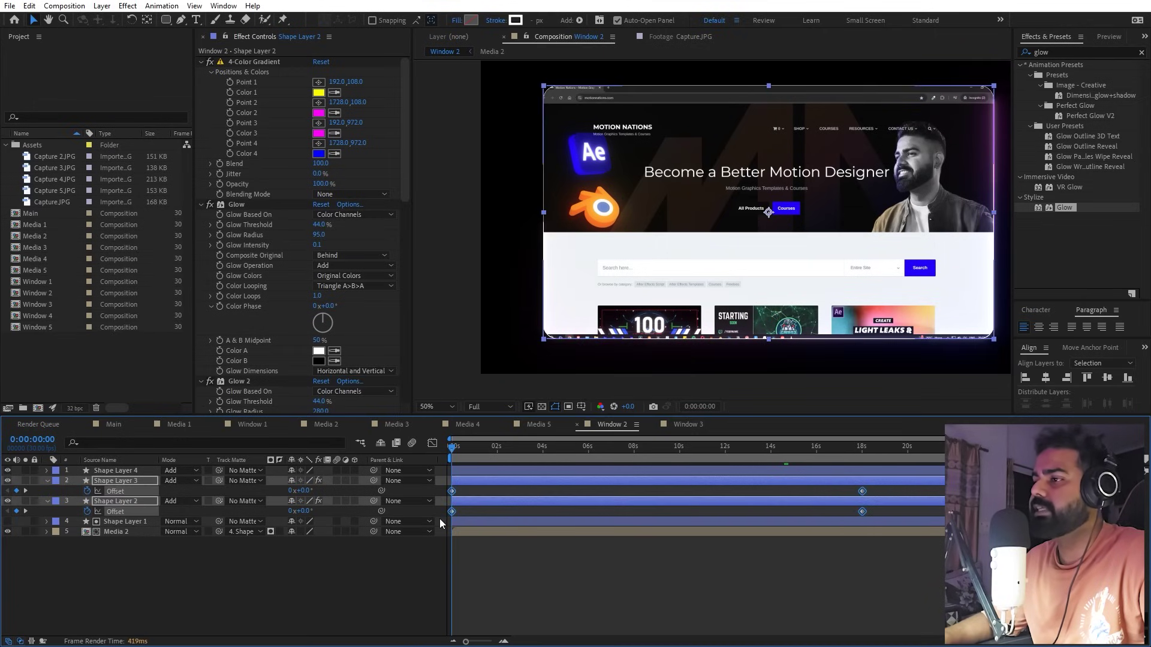
{"action": "left_click_drag", "start_coordinate": [306, 490], "coordinate": [207, 499]}
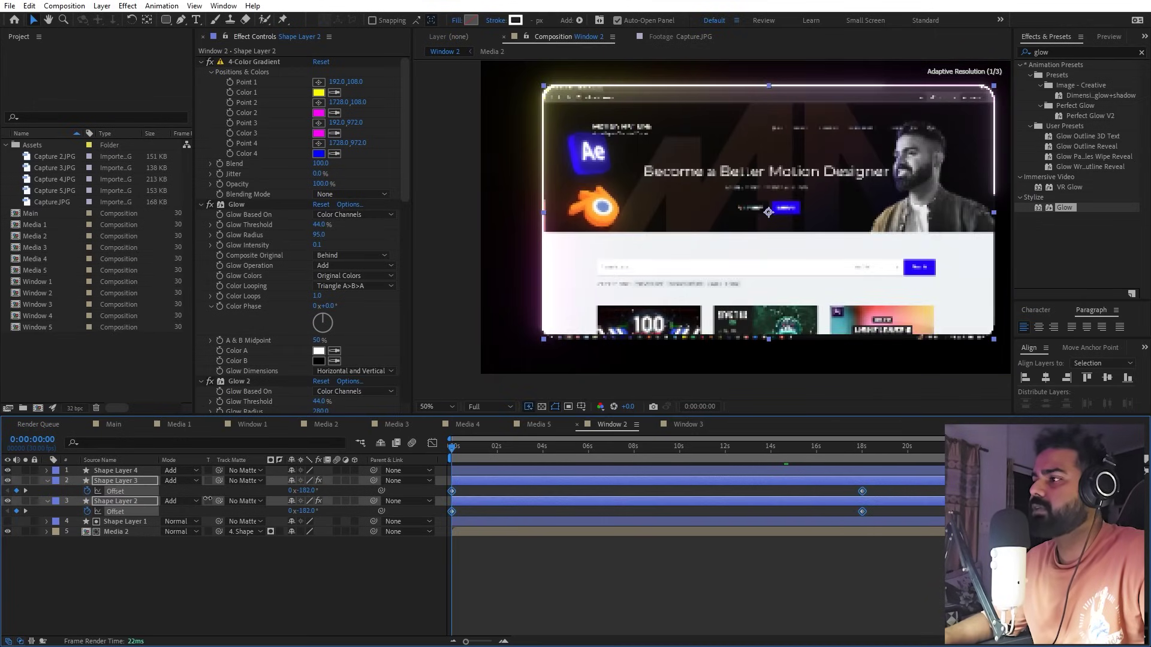
{"action": "left_click", "coordinate": [716, 521]}
{"action": "left_click_drag", "start_coordinate": [548, 443], "coordinate": [344, 501]}
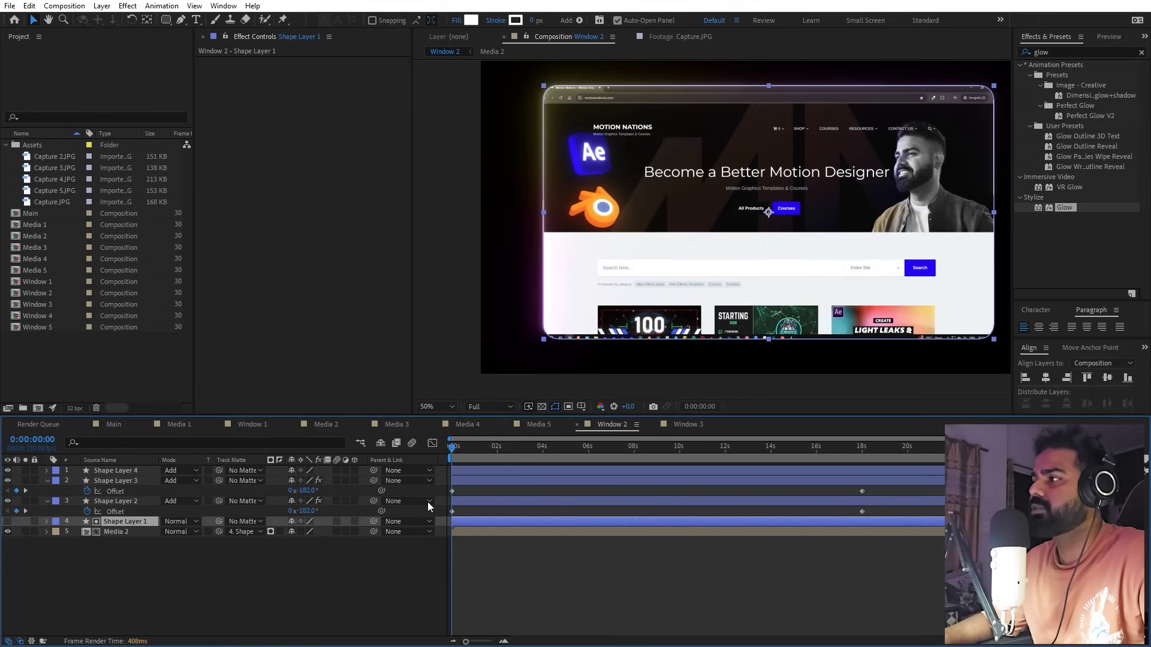
Step: In the Window 3 composition, replace the Media 1 layer with the Media 3 composition
{"action": "left_click", "coordinate": [684, 424]}
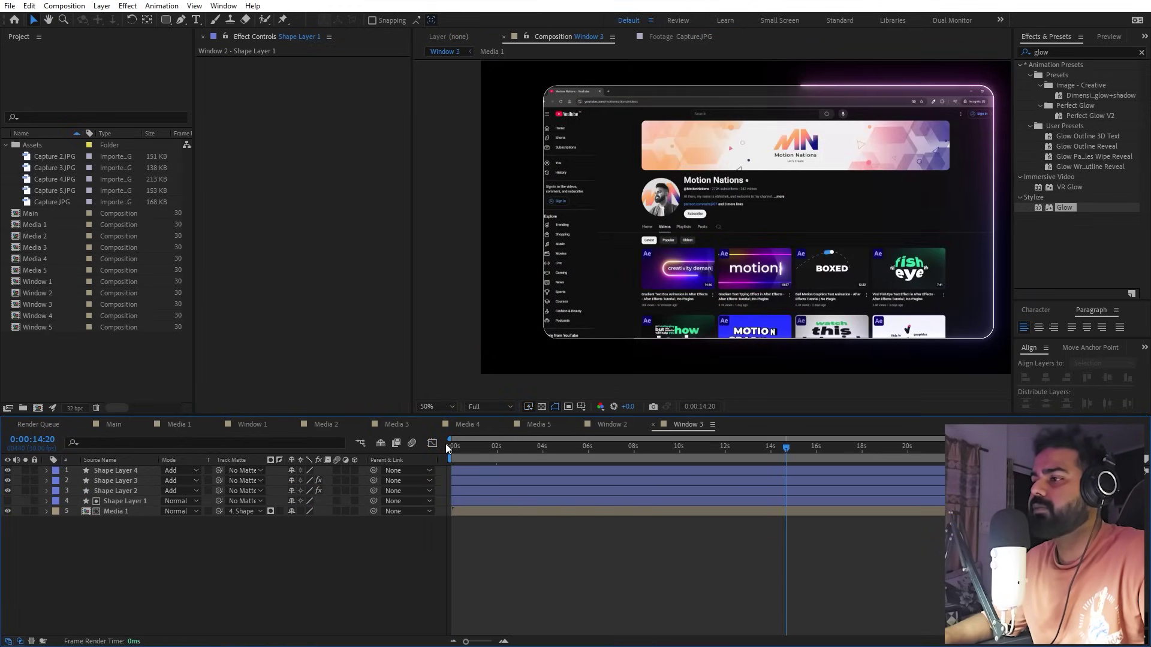
{"action": "left_click", "coordinate": [128, 512]}
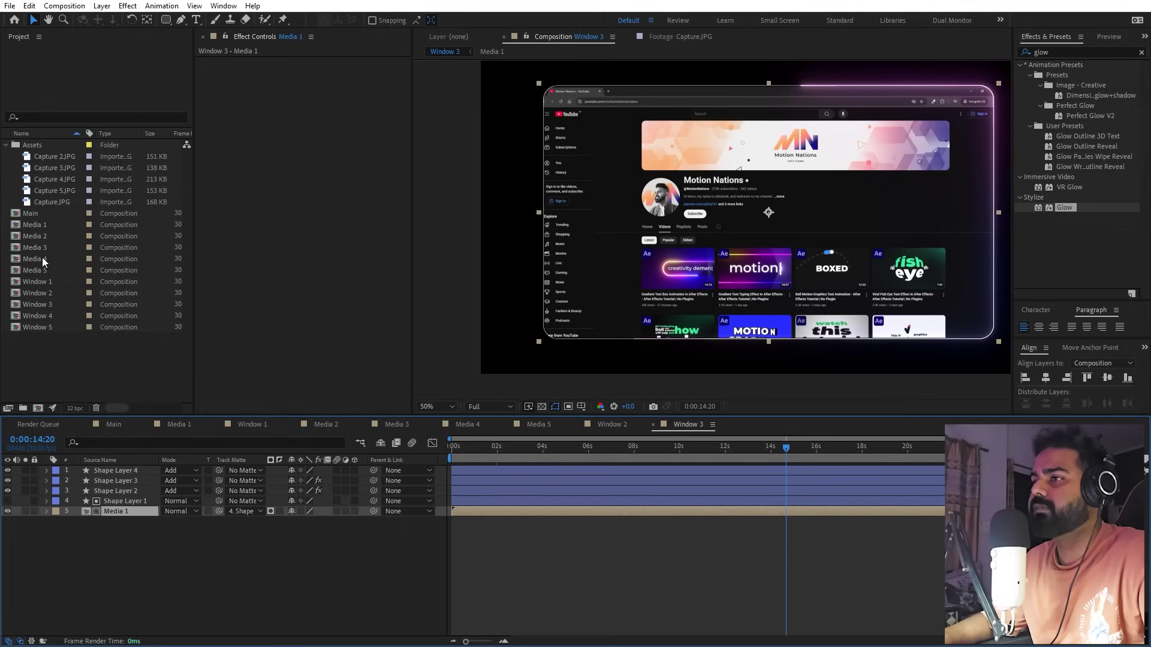
{"action": "left_click_drag", "start_coordinate": [58, 247], "coordinate": [124, 512]}
Step: In Window 3, shift Shape Layers 2 and 3's Offset keyframes together to start at -79.3°, and move the last ones to about 28.6 s
{"action": "left_click", "coordinate": [124, 490]}
{"action": "left_click", "coordinate": [127, 480], "text": "shift"}
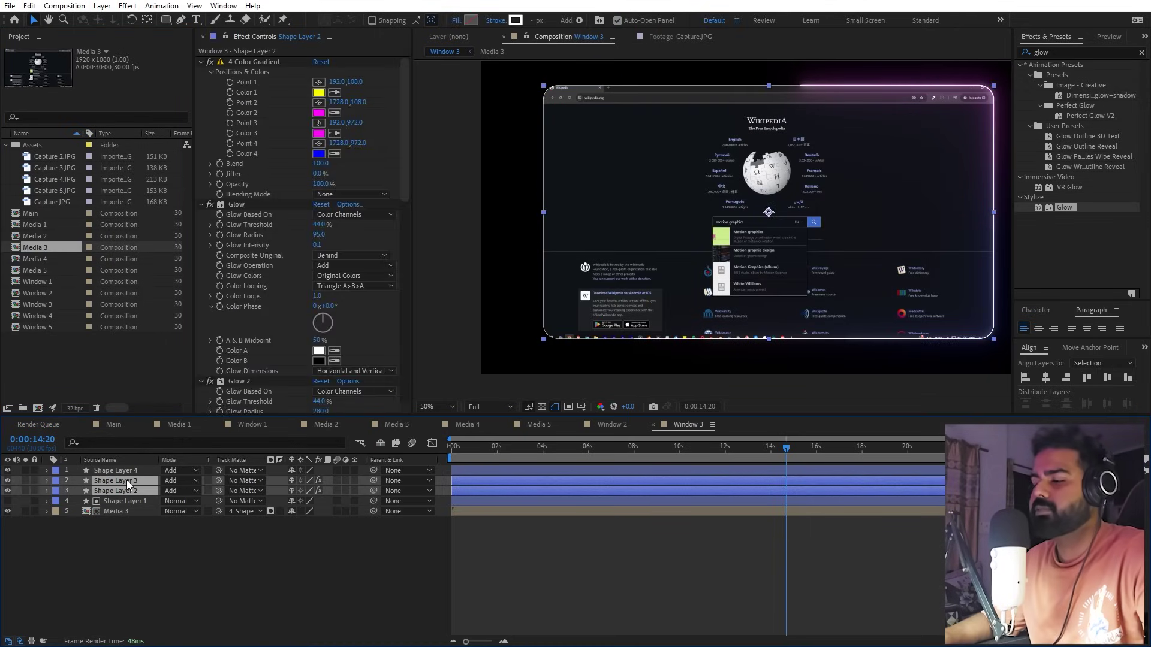
{"action": "key", "text": "u"}
{"action": "key", "text": "Home"}
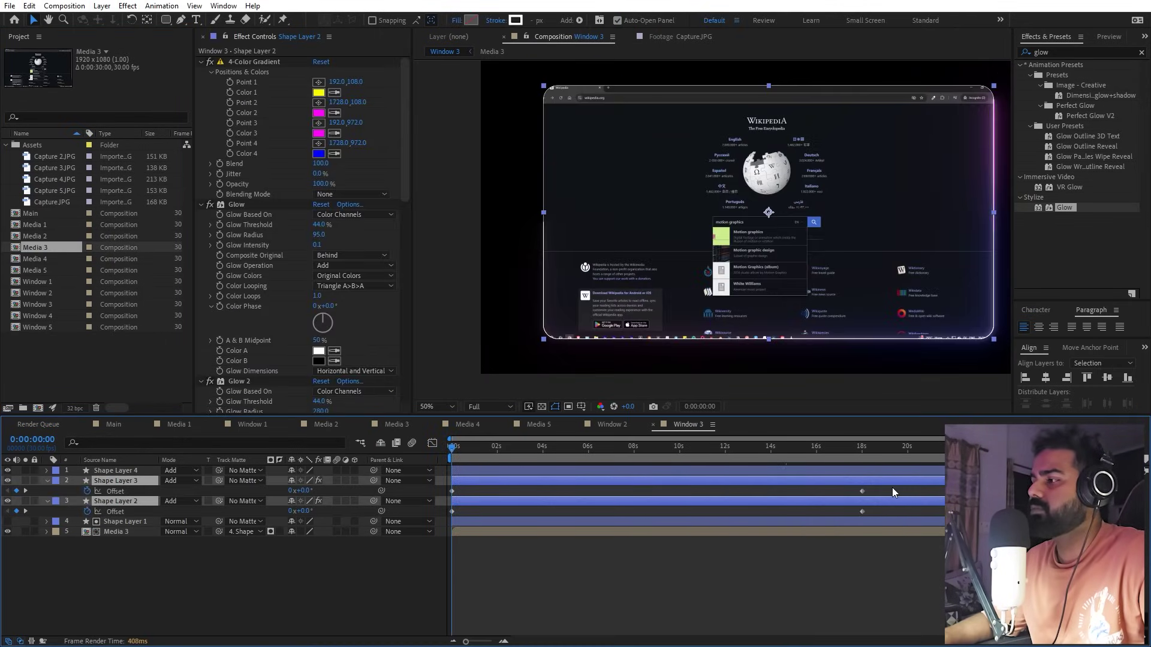
{"action": "left_click_drag", "start_coordinate": [892, 487], "coordinate": [367, 510]}
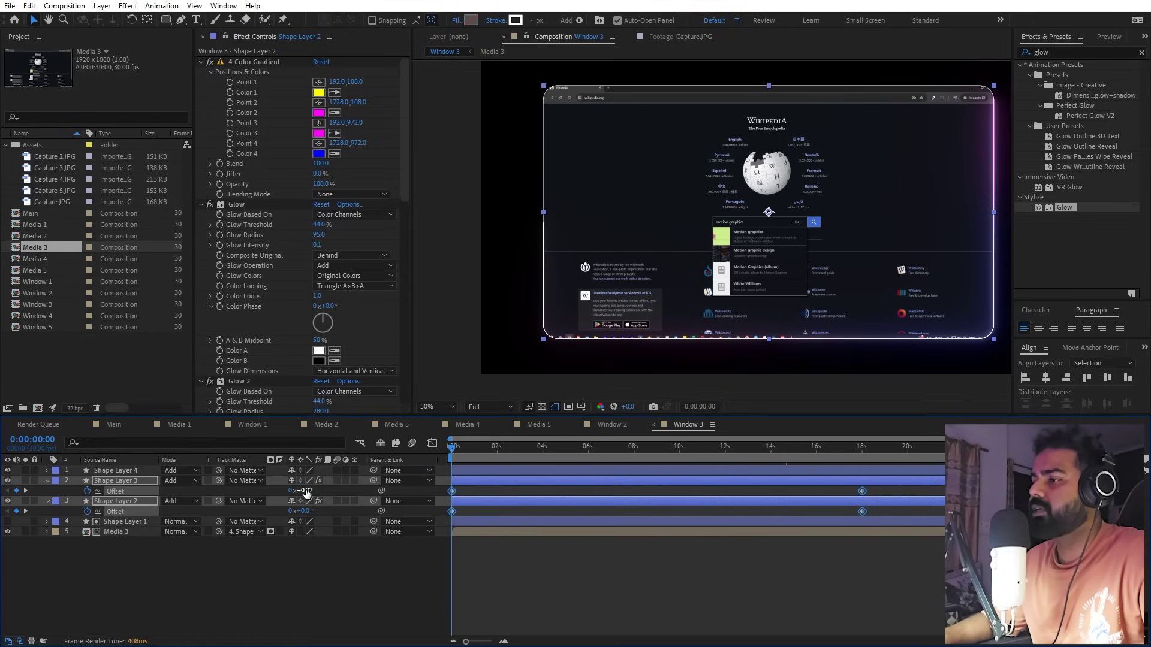
{"action": "left_click_drag", "start_coordinate": [305, 491], "coordinate": [258, 492]}
{"action": "left_click", "coordinate": [837, 547]}
{"action": "left_click_drag", "start_coordinate": [881, 493], "coordinate": [863, 508]}
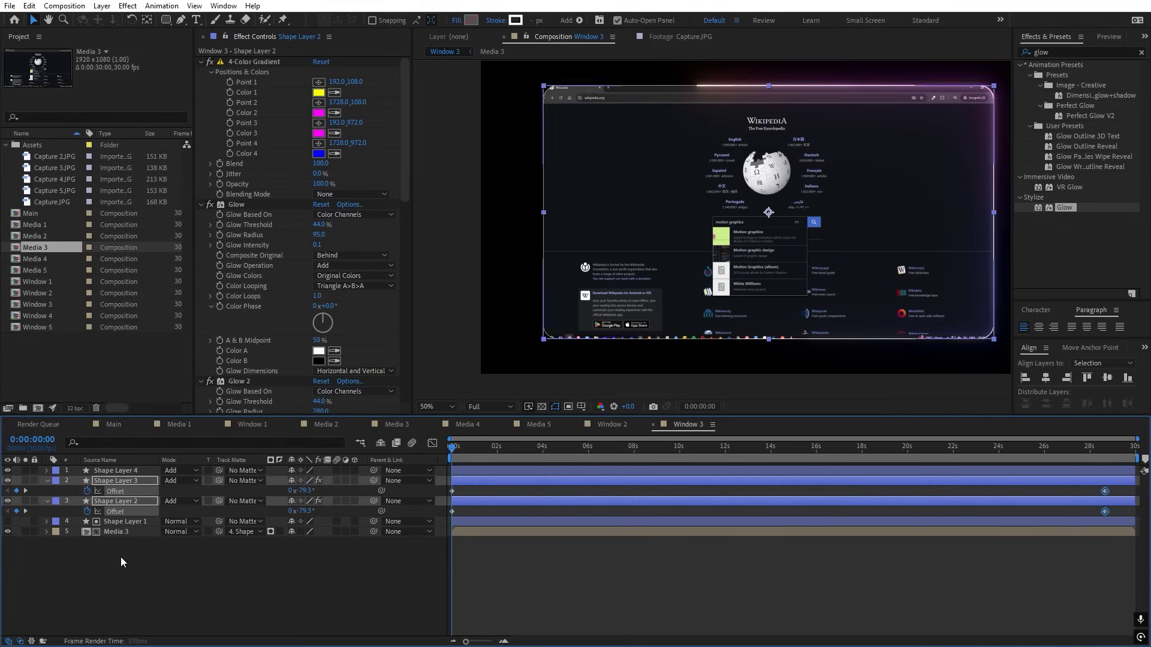
Step: Open the Window 4 composition and replace its Media 1 layer with the Media 4 composition
{"action": "double_click", "coordinate": [48, 315]}
{"action": "left_click", "coordinate": [42, 258]}
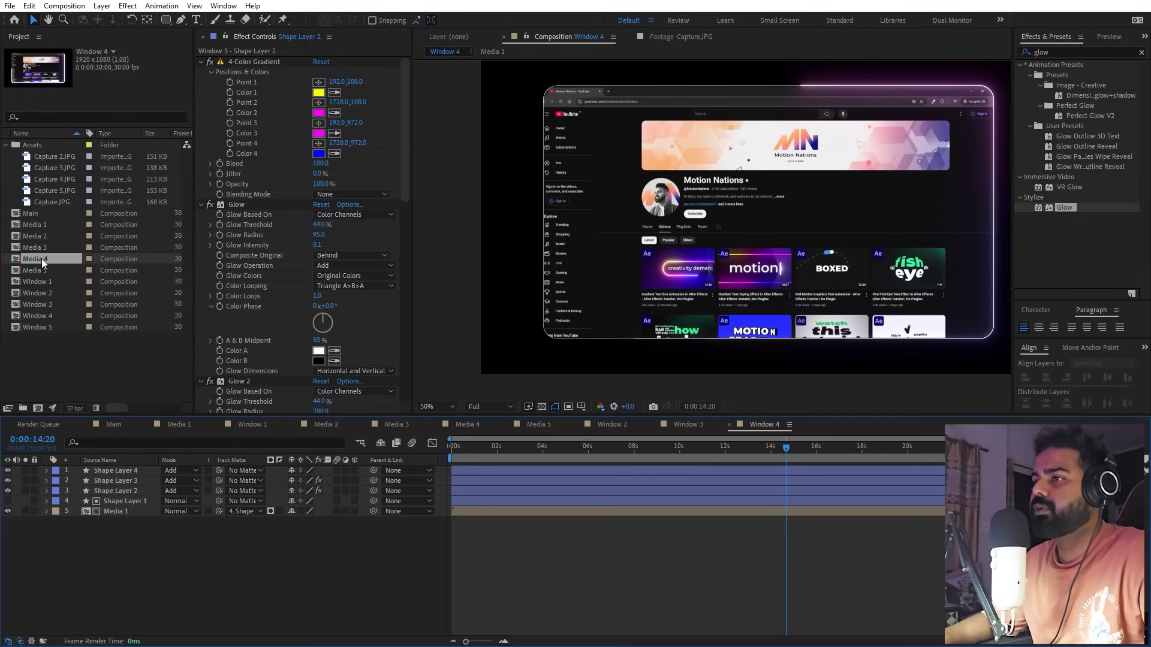
{"action": "left_click", "coordinate": [121, 512]}
{"action": "left_click_drag", "start_coordinate": [42, 259], "coordinate": [125, 510]}
Step: Reveal the Offset keyframes of Shape Layers 2 and 3 in Window 4
{"action": "left_click", "coordinate": [119, 491]}
{"action": "left_click", "coordinate": [120, 483], "text": "shift"}
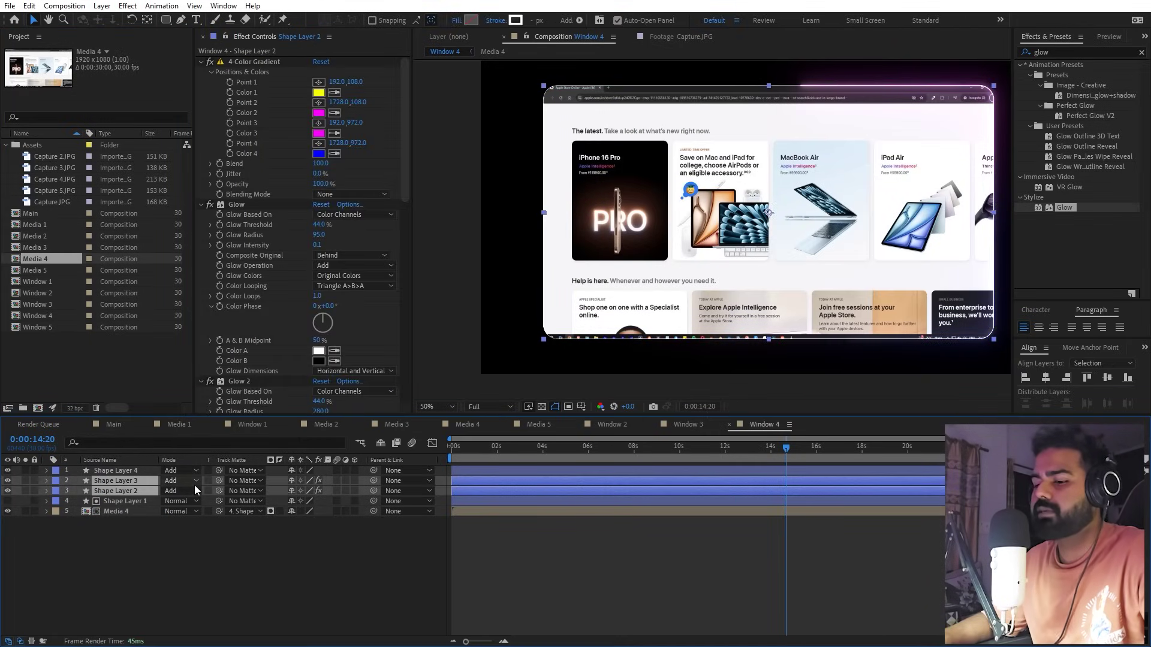
{"action": "key", "text": "u"}
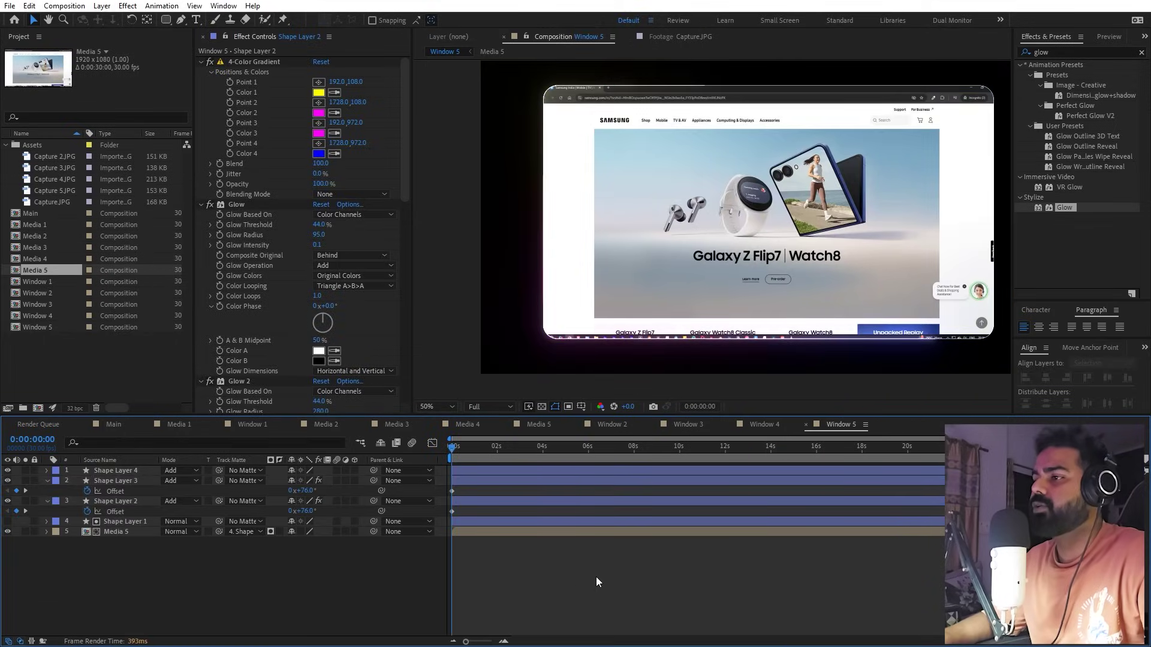
Step: Close every open composition timeline except Main and collapse the Assets folder in the project
{"action": "left_click", "coordinate": [149, 425]}
{"action": "left_click", "coordinate": [149, 425]}
{"action": "left_click", "coordinate": [149, 424]}
{"action": "left_click", "coordinate": [148, 424]}
{"action": "left_click", "coordinate": [149, 425]}
{"action": "left_click", "coordinate": [149, 424]}
{"action": "left_click", "coordinate": [148, 424]}
{"action": "left_click", "coordinate": [148, 424]}
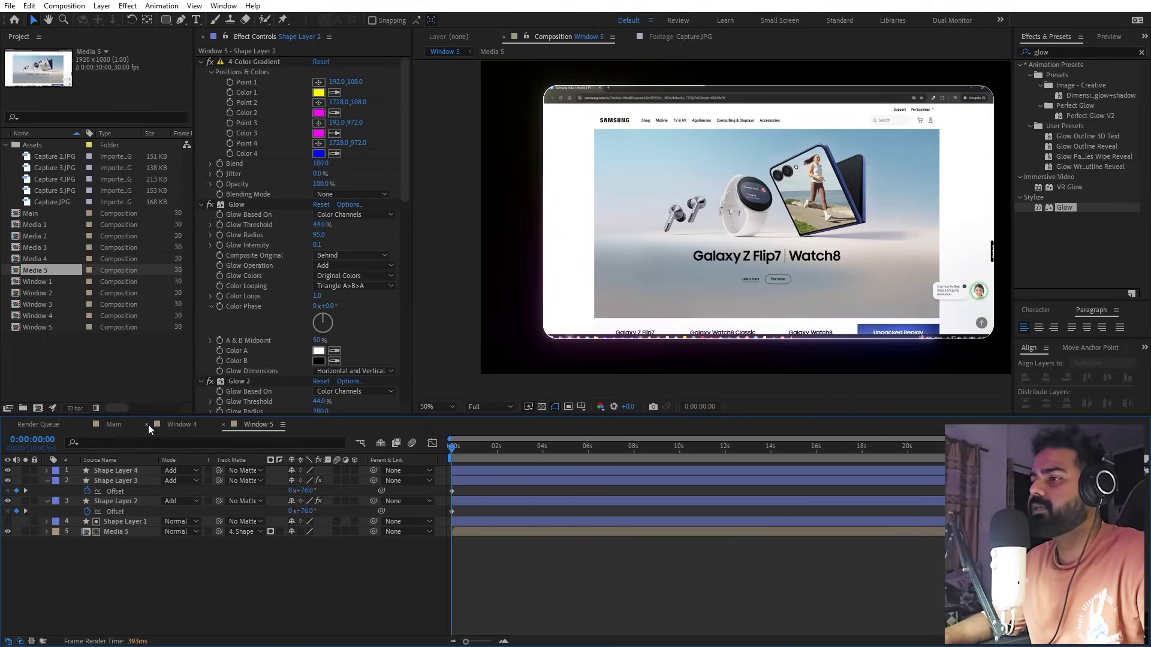
{"action": "left_click", "coordinate": [149, 424]}
{"action": "left_click", "coordinate": [149, 425]}
{"action": "left_click", "coordinate": [140, 373]}
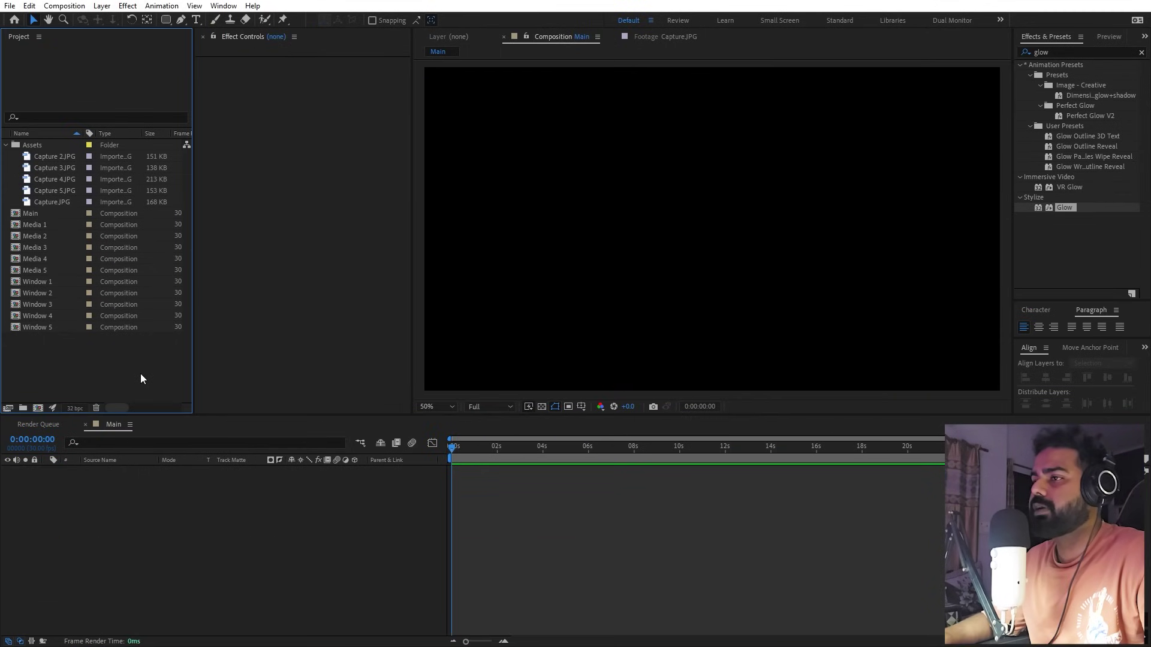
{"action": "left_click", "coordinate": [7, 145]}
Step: Create a dark gray solid in the Main composition as the background layer
{"action": "left_click", "coordinate": [209, 553]}
{"action": "right_click", "coordinate": [218, 559]}
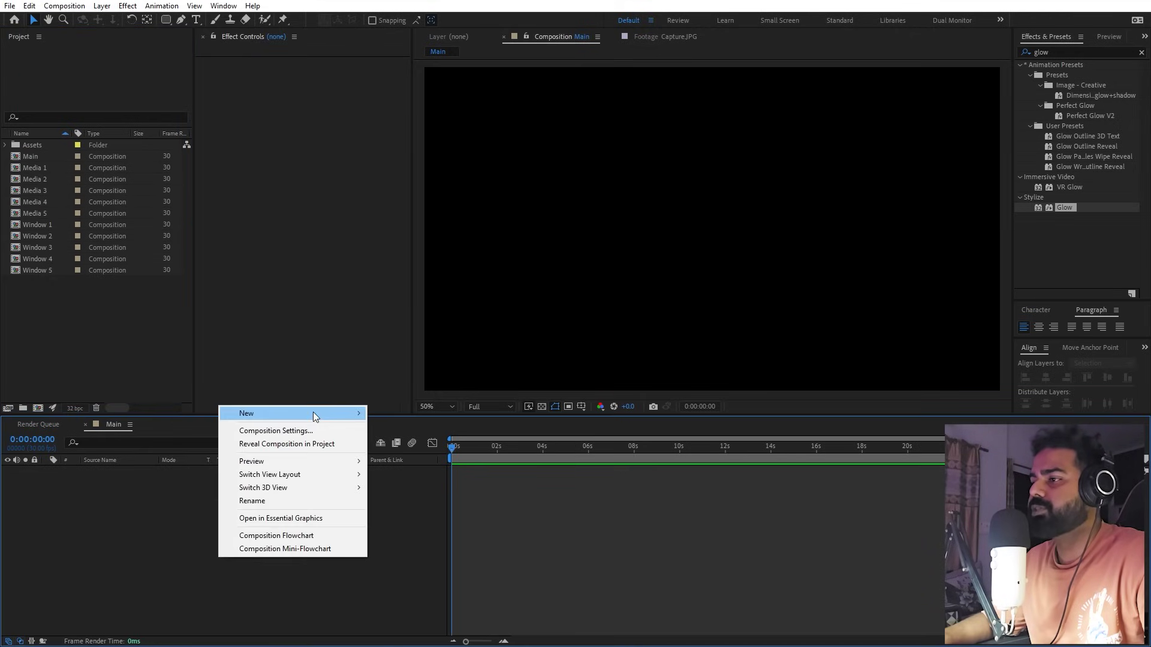
{"action": "mouse_move", "coordinate": [313, 412]}
{"action": "left_click", "coordinate": [417, 445]}
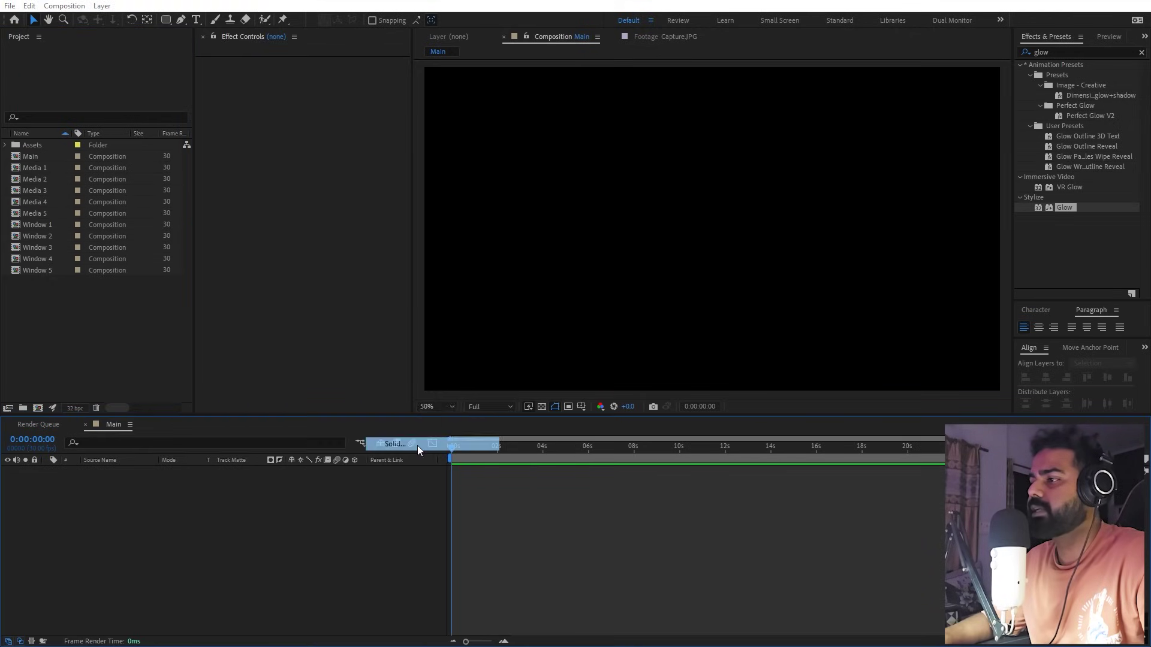
{"action": "left_click", "coordinate": [608, 429]}
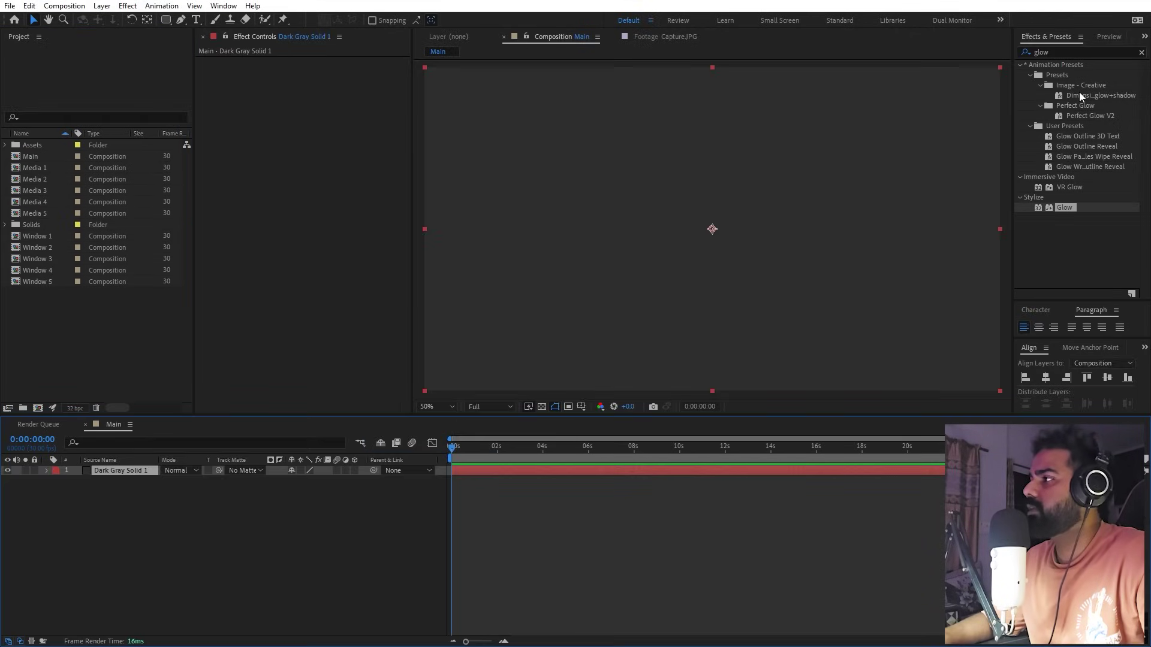
Step: Find the 4-Color Gradient effect and apply it to the dark gray solid
{"action": "left_click", "coordinate": [1088, 49]}
{"action": "type", "text": "g"}
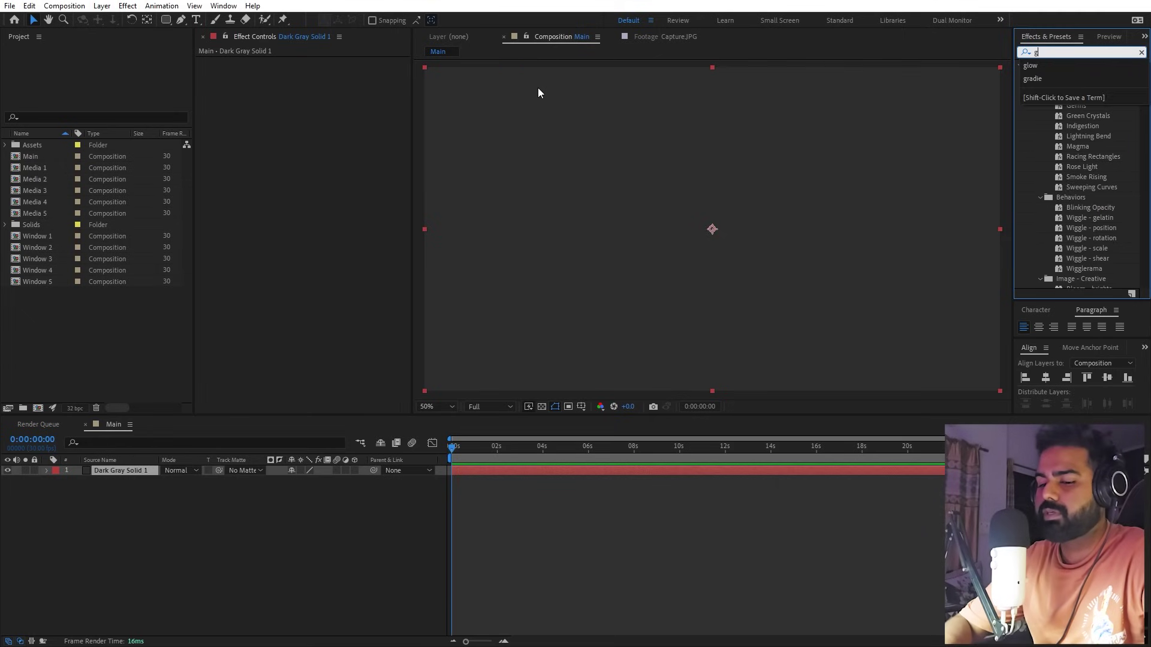
{"action": "type", "text": "rad"}
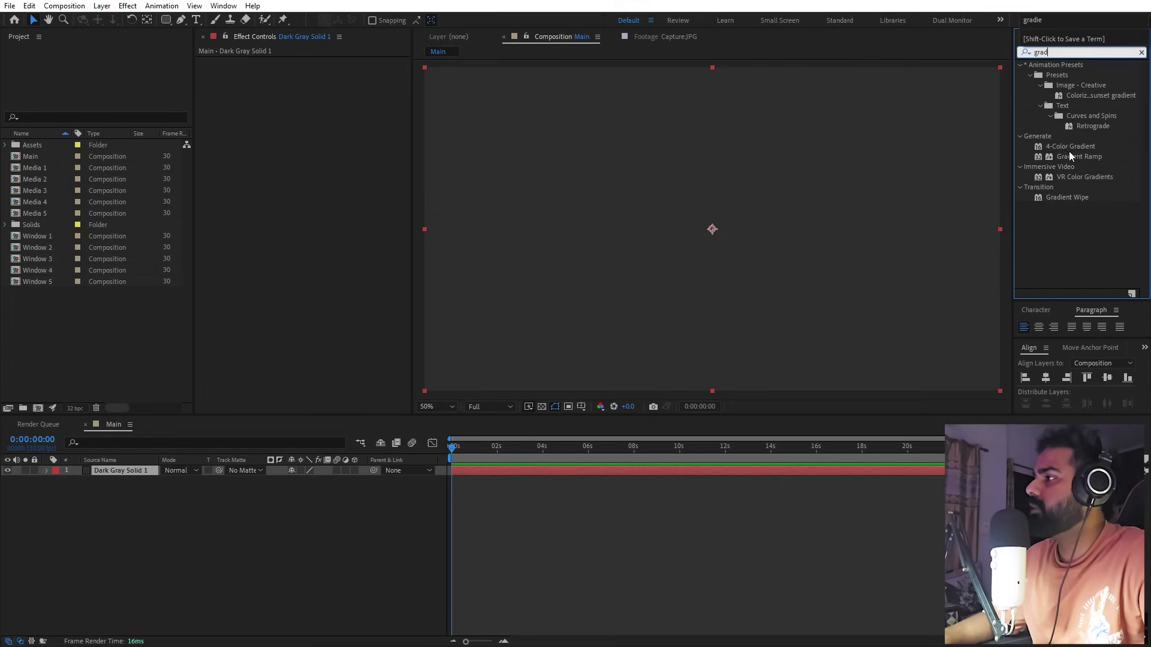
{"action": "left_click_drag", "start_coordinate": [1073, 148], "coordinate": [664, 232]}
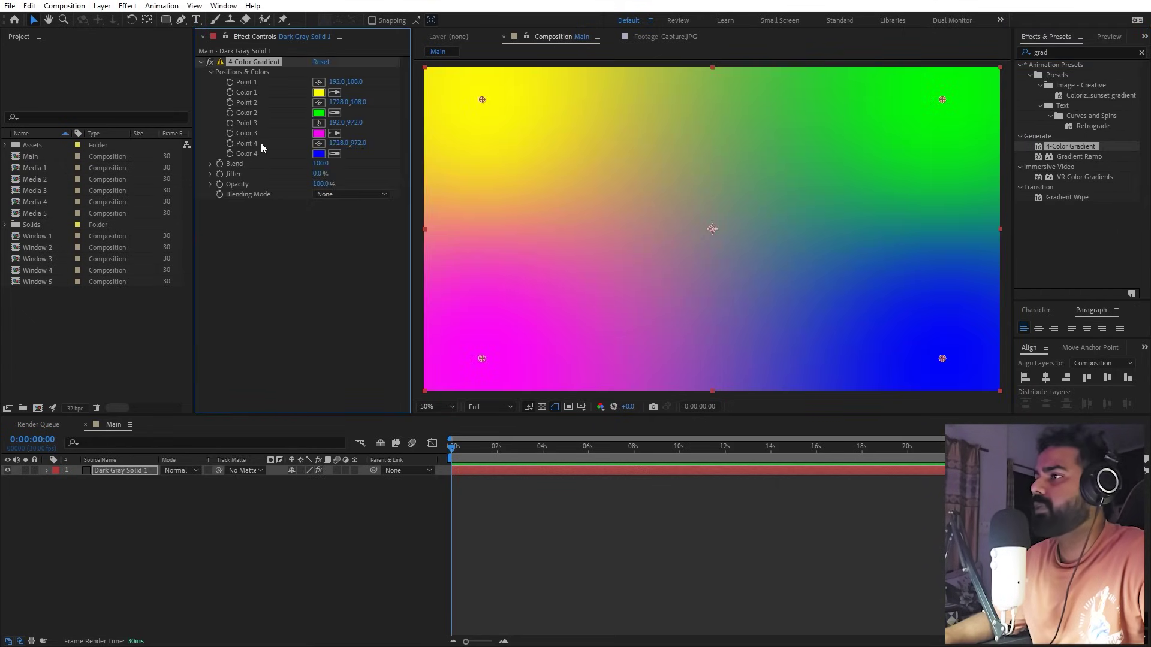
Step: Set the gradient's Color 1 to near-black #0F0F0F and sample that same color into Color 2
{"action": "left_click", "coordinate": [319, 92]}
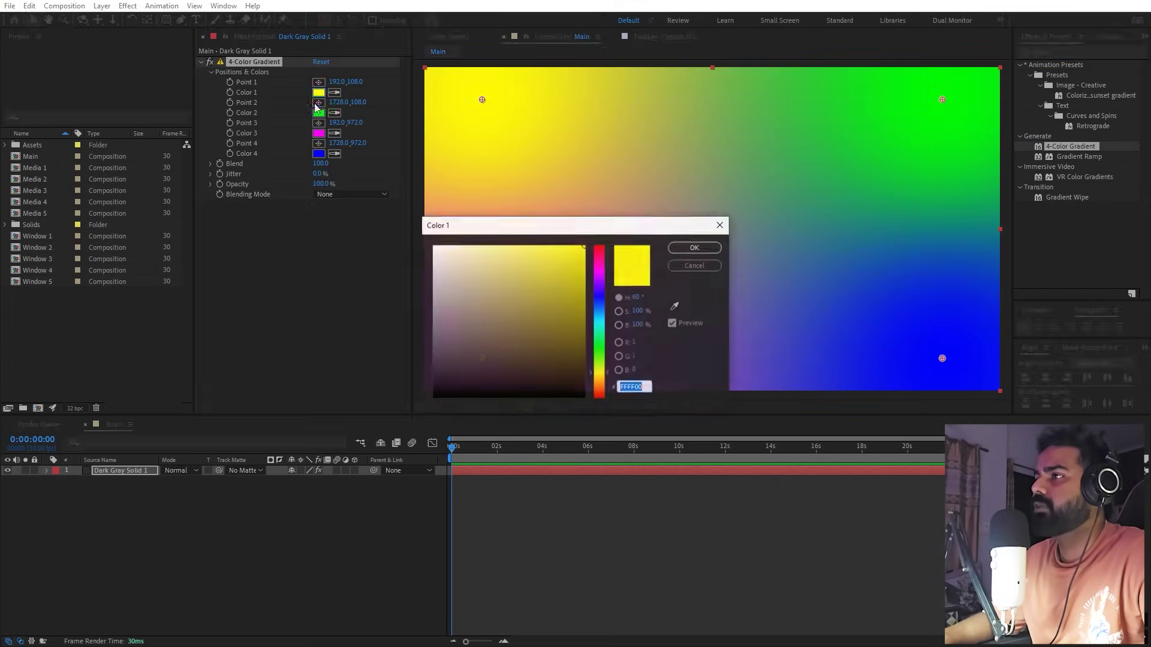
{"action": "left_click_drag", "start_coordinate": [468, 270], "coordinate": [383, 387]}
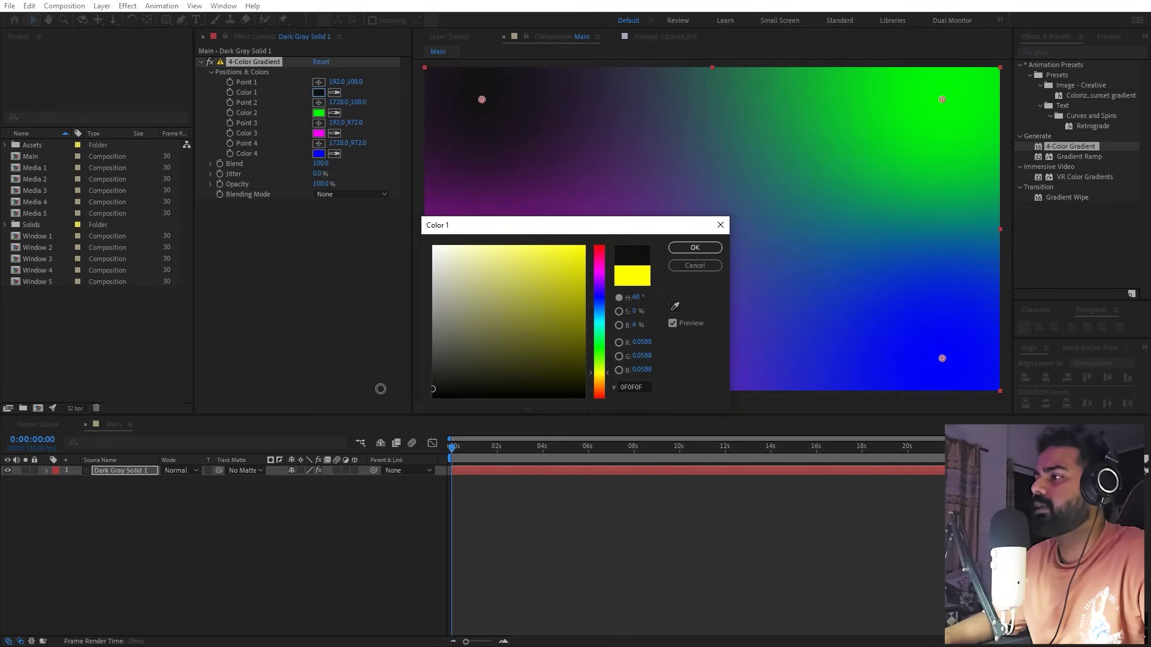
{"action": "left_click", "coordinate": [687, 246]}
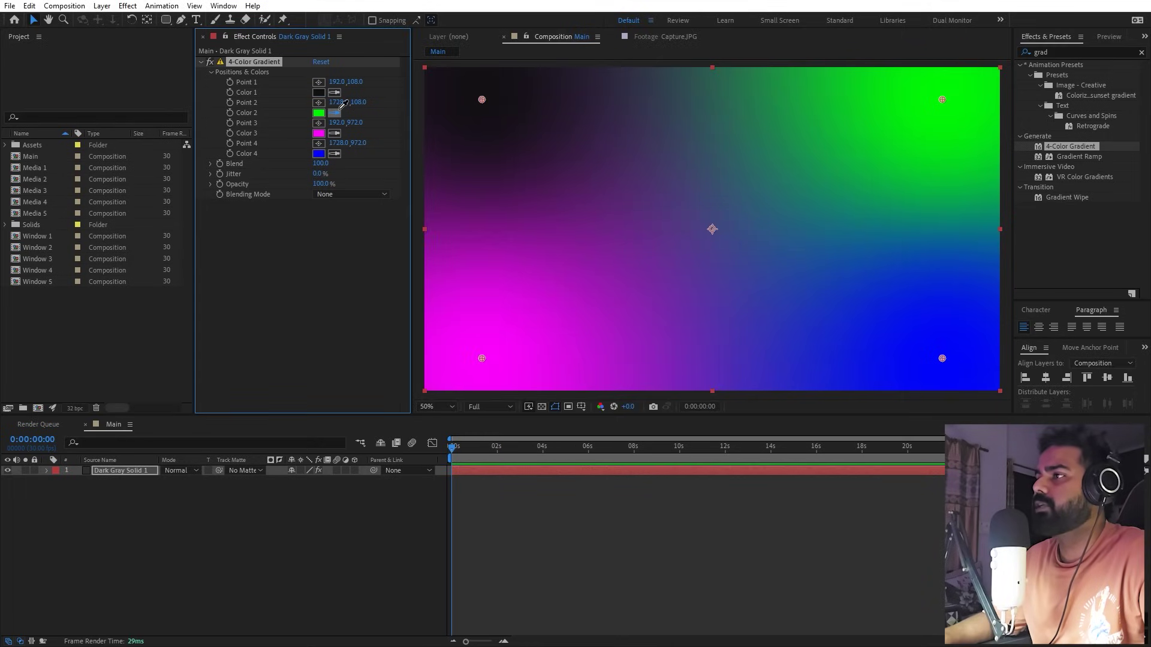
{"action": "left_click", "coordinate": [322, 85]}
Step: Reposition the gradient points: Point 2 to about 1744, 1084, Point 3 to about -1160, 2580 and Point 4 to about 2824, -644
{"action": "key", "text": "comma"}
{"action": "key", "text": "comma"}
{"action": "key", "text": "comma"}
{"action": "left_click_drag", "start_coordinate": [770, 197], "coordinate": [797, 307]}
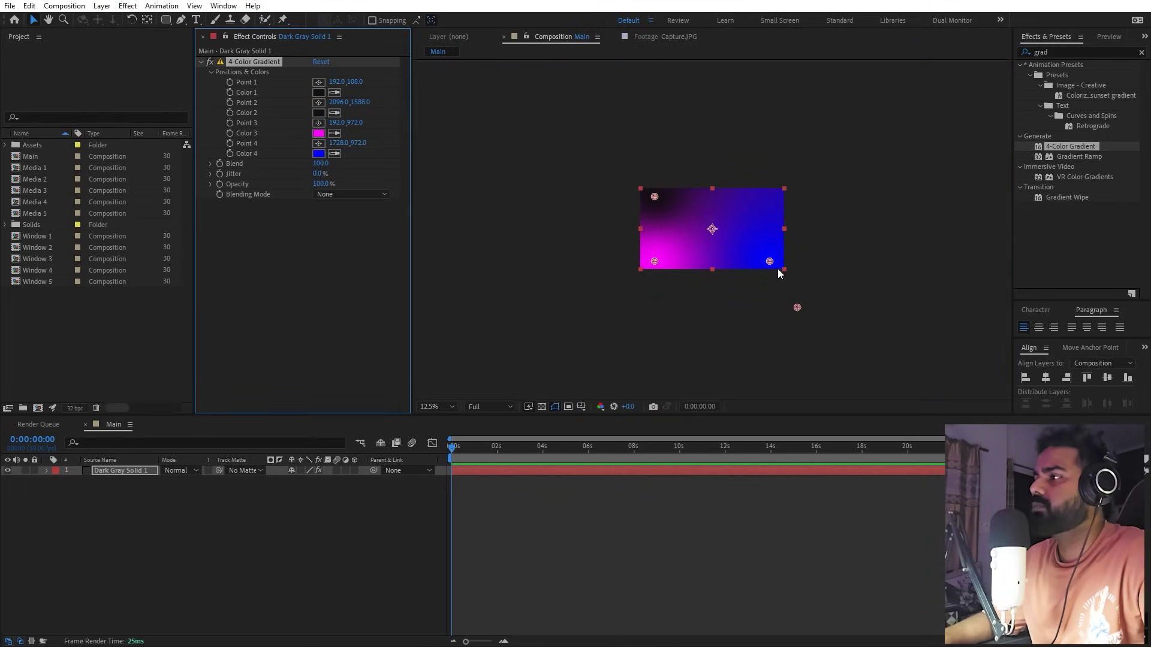
{"action": "left_click_drag", "start_coordinate": [772, 261], "coordinate": [804, 166]}
{"action": "left_click_drag", "start_coordinate": [655, 261], "coordinate": [553, 382]}
{"action": "key", "text": "period"}
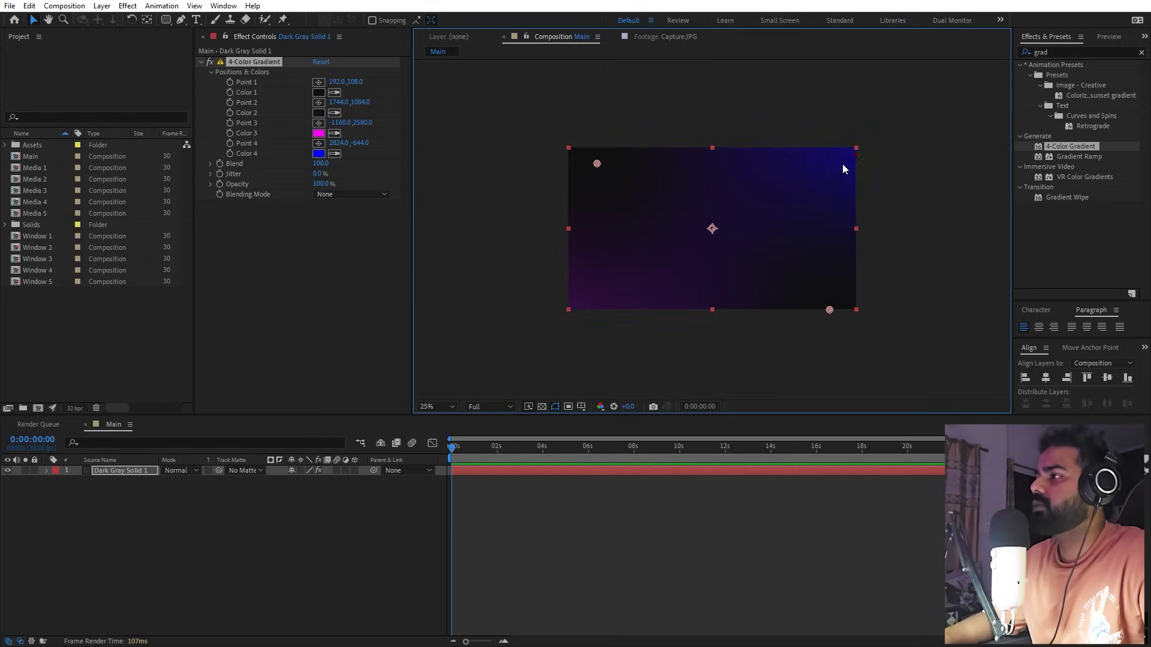
{"action": "left_click", "coordinate": [453, 406]}
{"action": "left_click", "coordinate": [447, 429]}
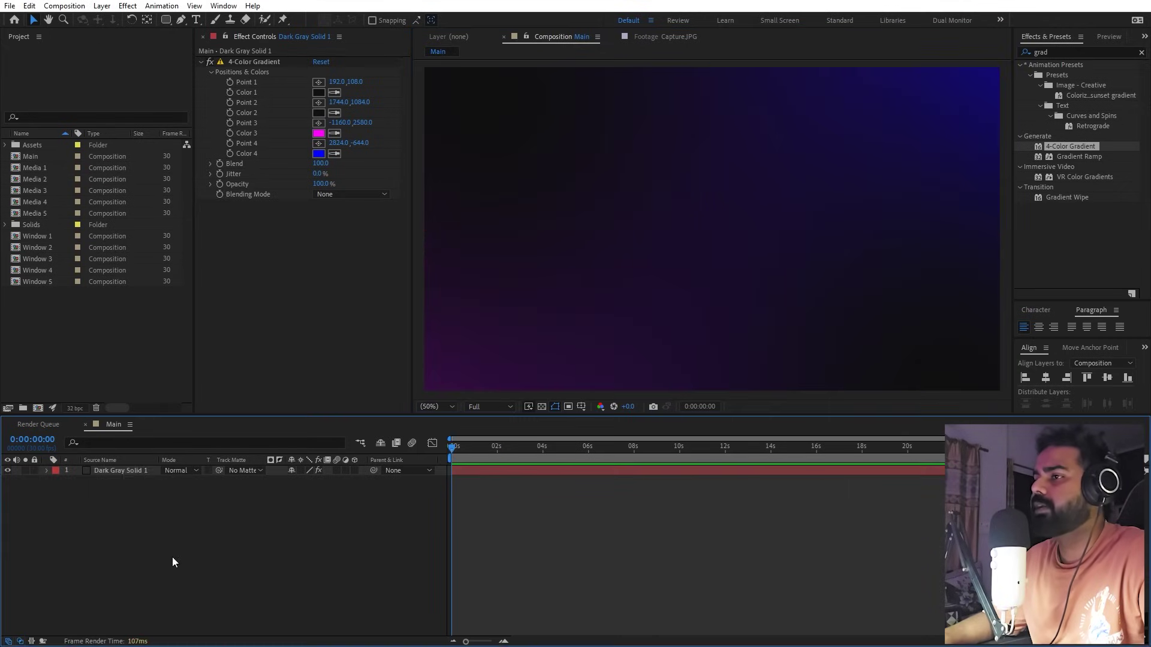
Step: Add the Window 1 to Window 5 compositions to Main, stacked above the gradient solid
{"action": "left_click", "coordinate": [38, 240]}
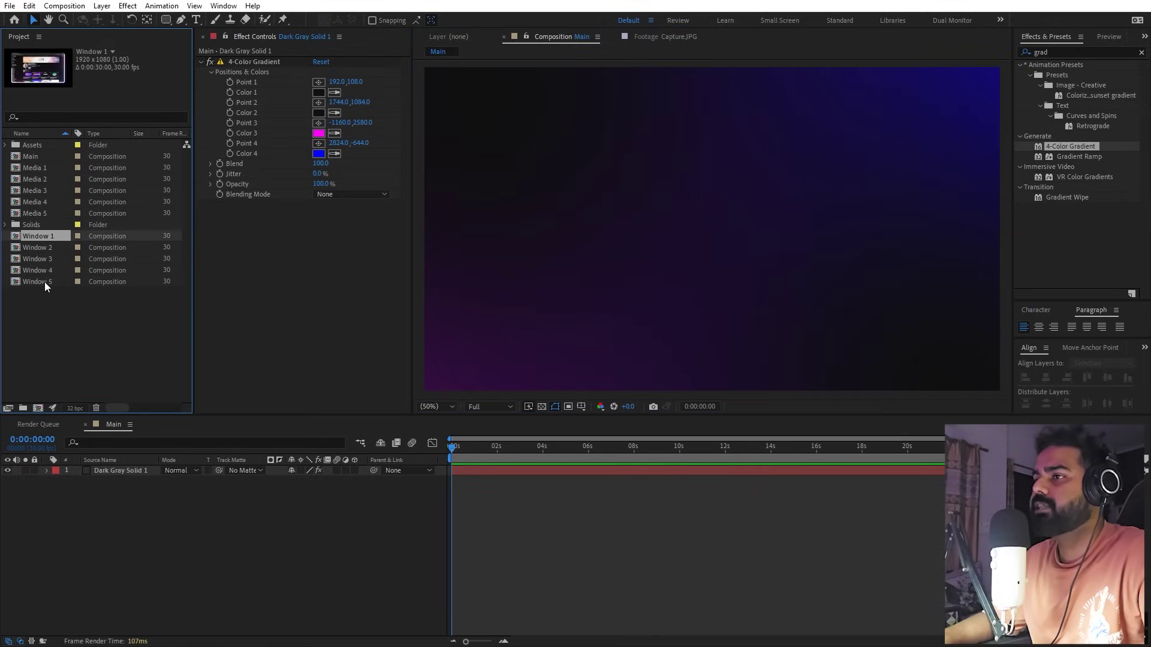
{"action": "left_click", "coordinate": [44, 282], "text": "shift"}
{"action": "left_click_drag", "start_coordinate": [44, 250], "coordinate": [109, 466]}
{"action": "left_click", "coordinate": [170, 510]}
{"action": "left_click", "coordinate": [120, 552]}
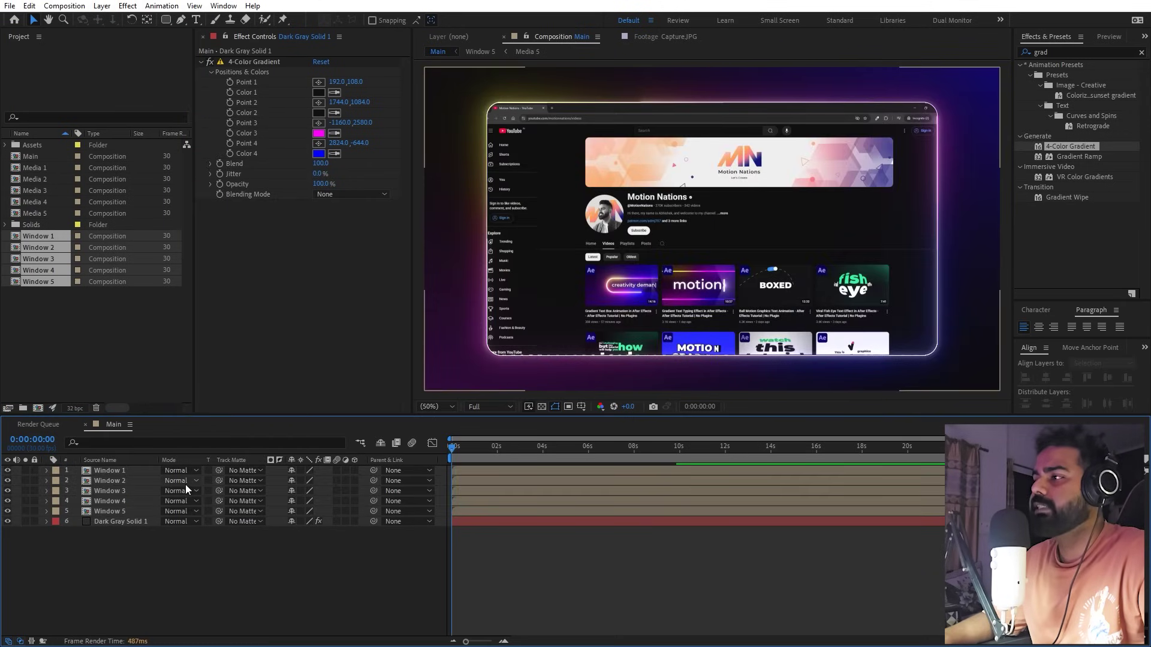
Step: Turn the five Window layers in Main into 3D layers
{"action": "left_click", "coordinate": [120, 511]}
{"action": "left_click", "coordinate": [119, 472], "text": "shift"}
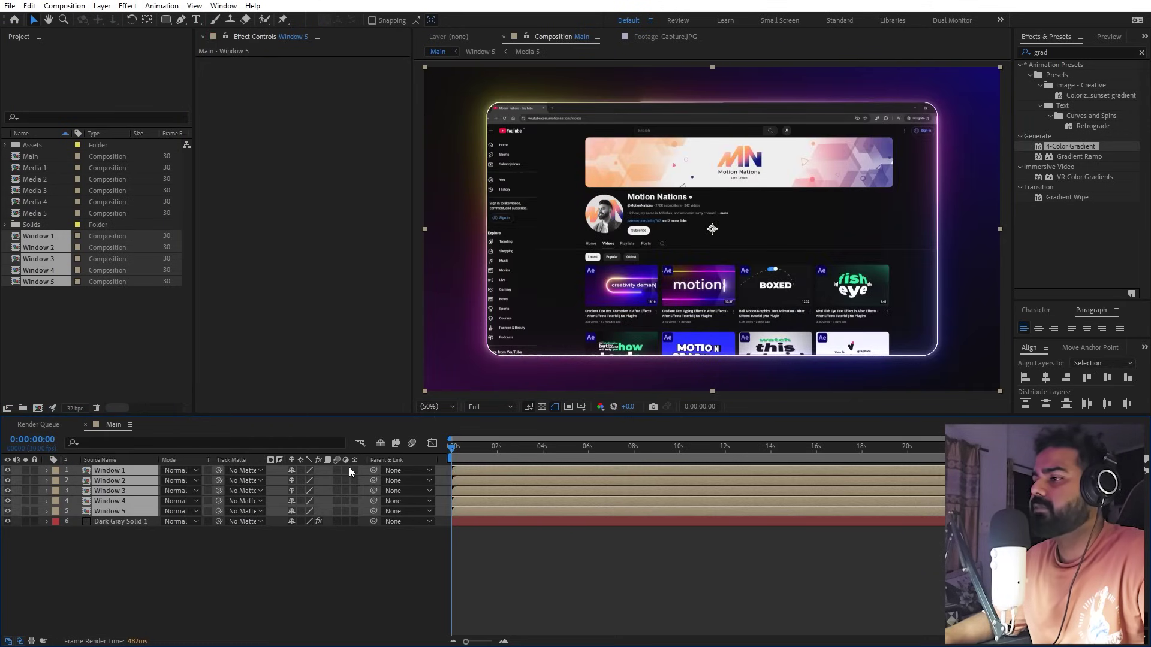
{"action": "left_click", "coordinate": [354, 470]}
{"action": "left_click", "coordinate": [561, 570]}
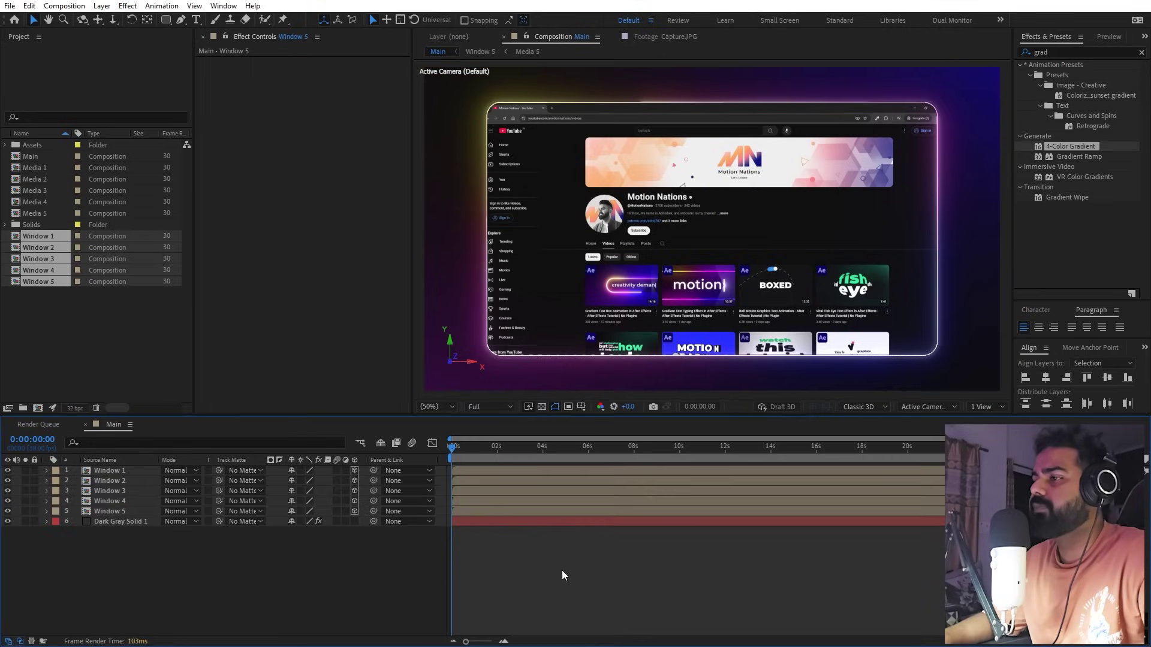
Step: Add a Two-Node Camera with the 50mm preset to the Main composition
{"action": "right_click", "coordinate": [172, 588]}
{"action": "mouse_move", "coordinate": [225, 445]}
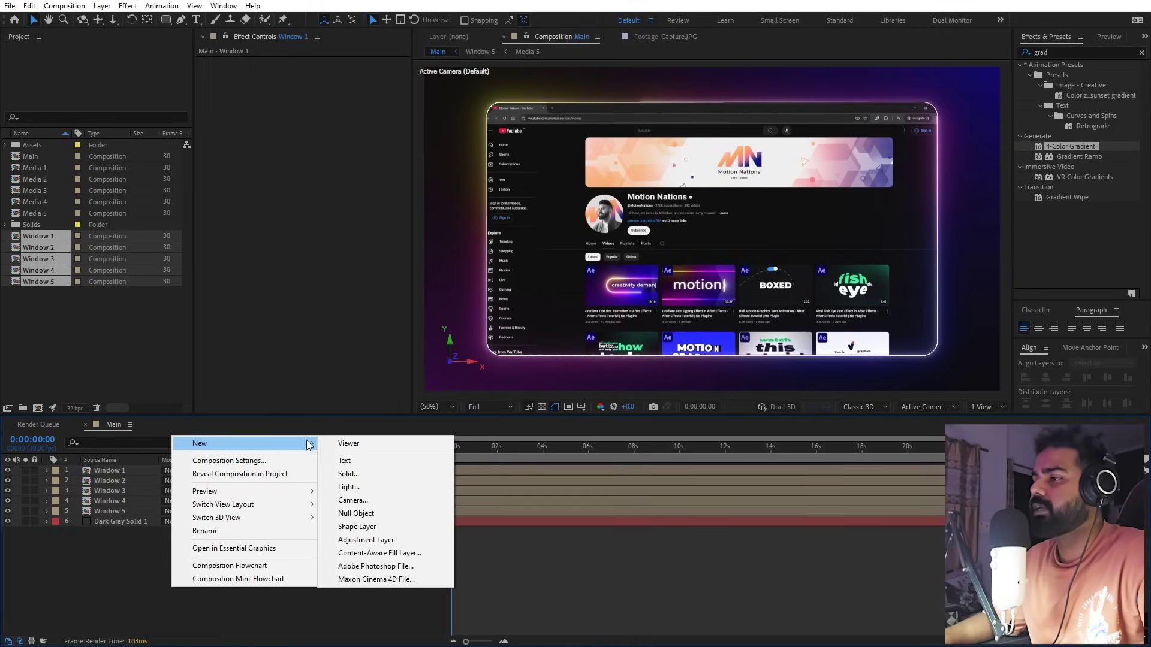
{"action": "left_click", "coordinate": [360, 501]}
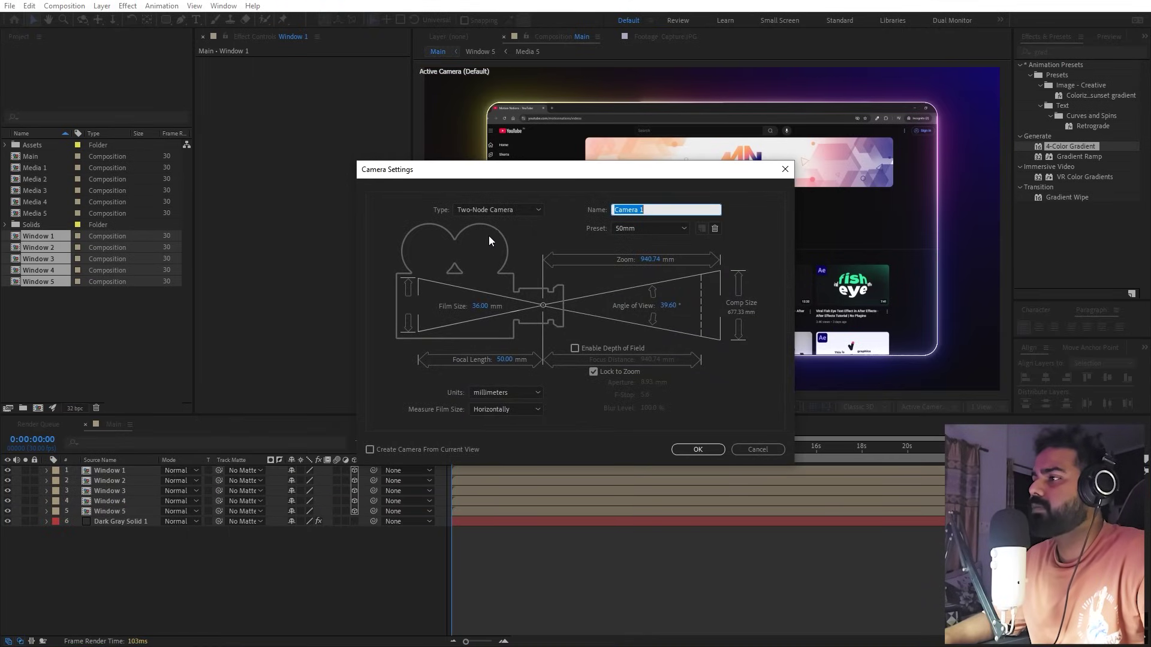
{"action": "left_click", "coordinate": [493, 211]}
{"action": "left_click", "coordinate": [486, 233]}
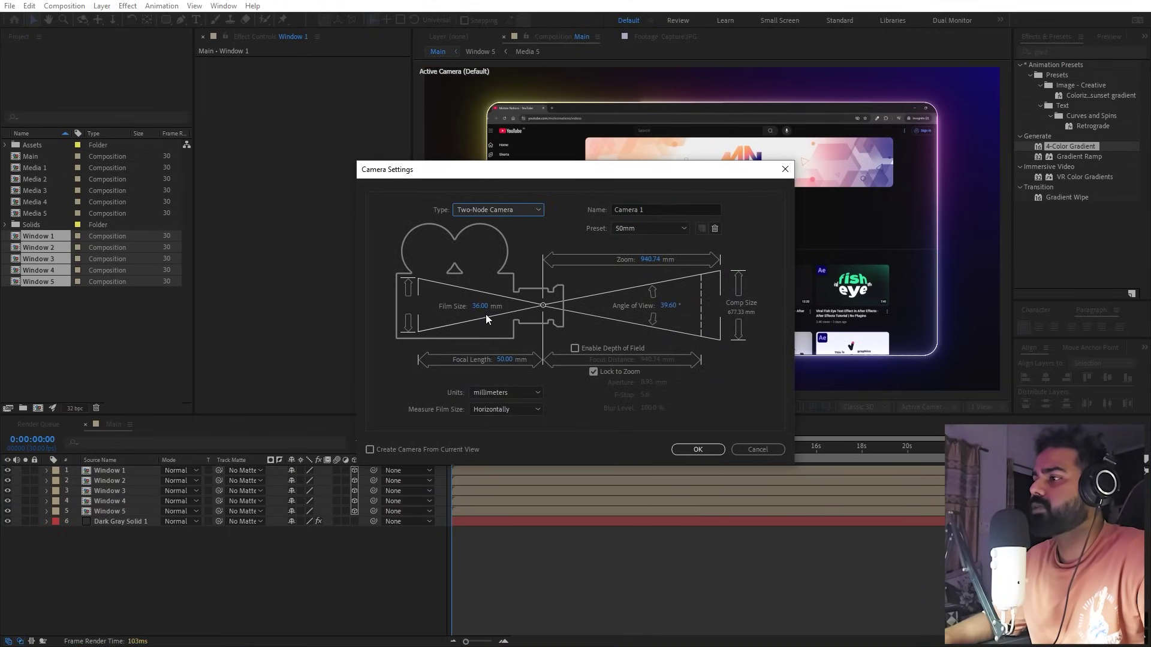
{"action": "left_click", "coordinate": [715, 452]}
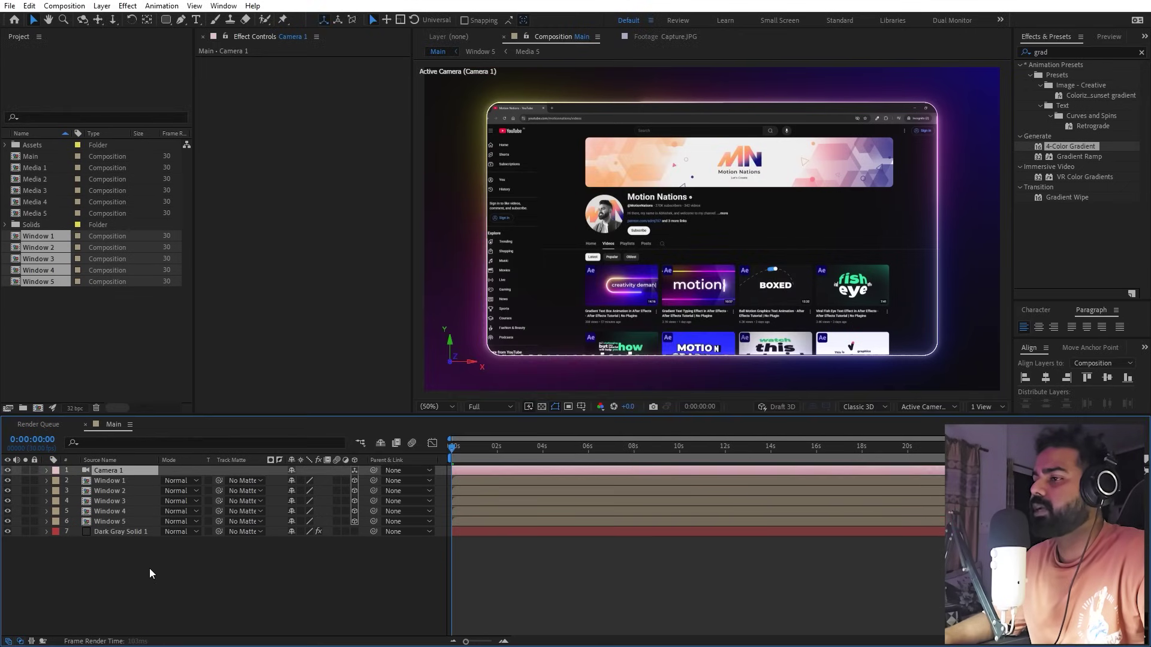
Step: Create a null object in Main, make it 3D and place it directly below the camera layer
{"action": "right_click", "coordinate": [149, 569]}
{"action": "mouse_move", "coordinate": [212, 430]}
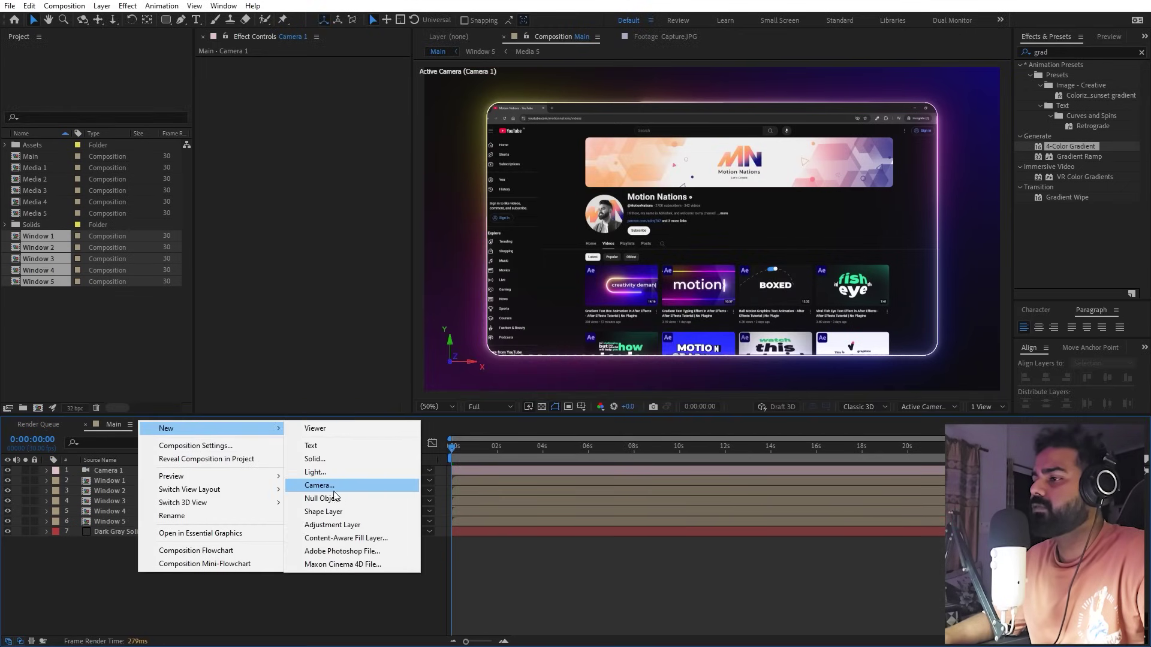
{"action": "left_click", "coordinate": [300, 499]}
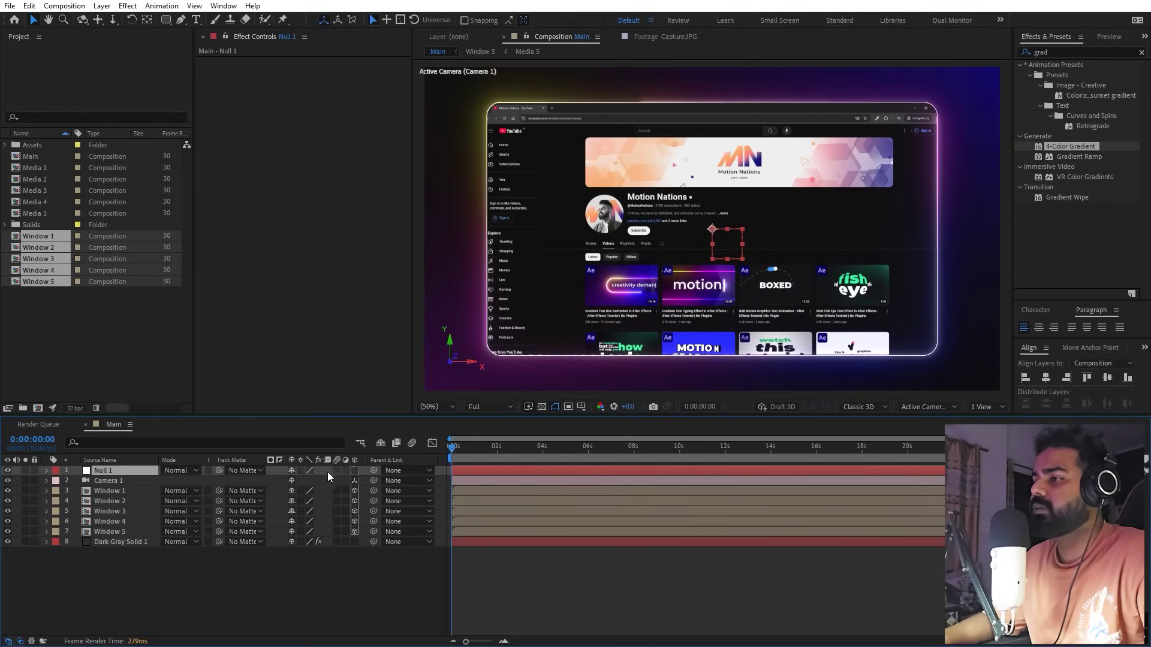
{"action": "left_click", "coordinate": [354, 471]}
{"action": "left_click_drag", "start_coordinate": [135, 473], "coordinate": [120, 491]}
Step: Parent the Window 1 to Window 5 layers to the null object
{"action": "left_click", "coordinate": [118, 490]}
{"action": "left_click", "coordinate": [114, 531], "text": "shift"}
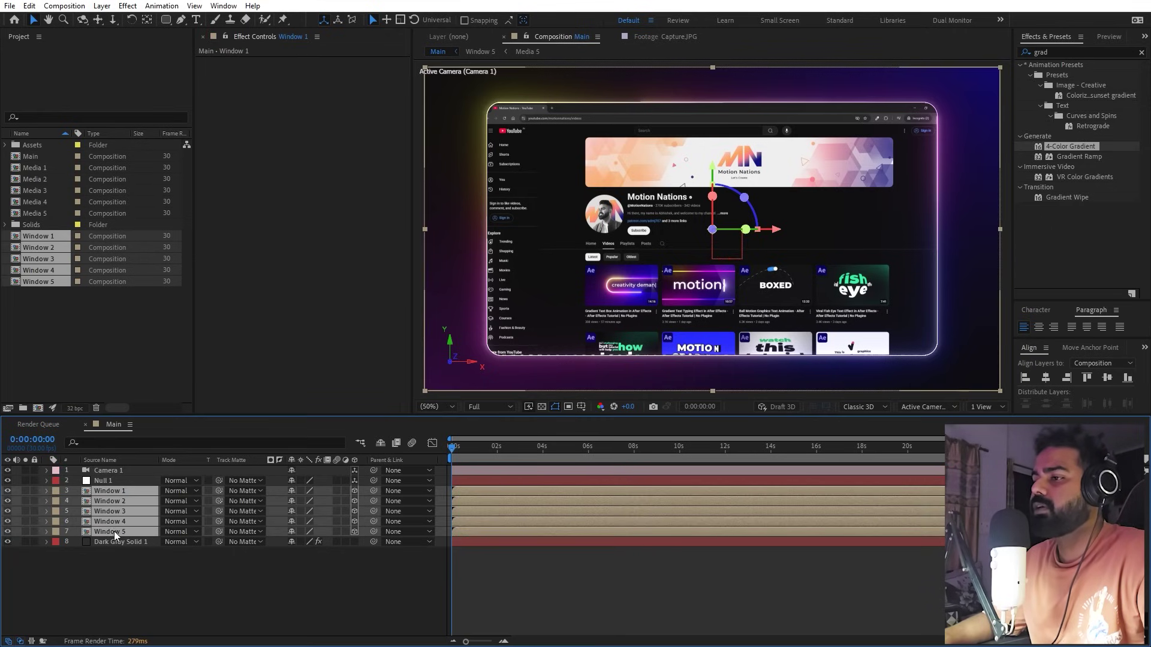
{"action": "left_click_drag", "start_coordinate": [372, 491], "coordinate": [116, 479]}
{"action": "left_click", "coordinate": [131, 585]}
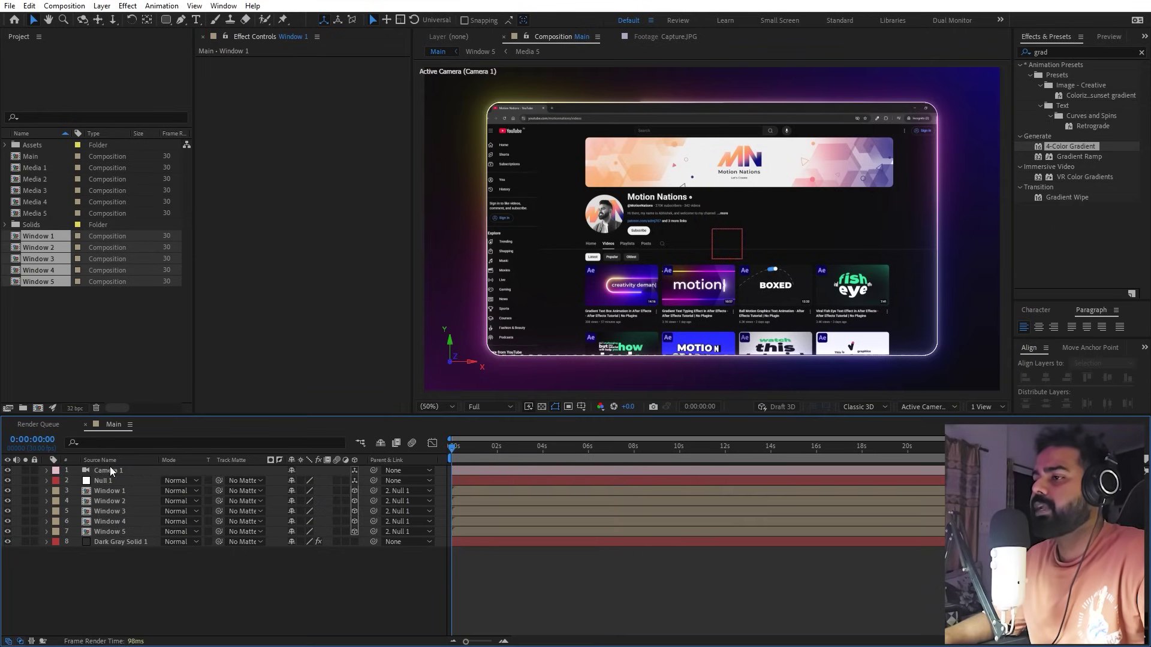
Step: Orbit Camera 1 around the windows so they are seen at an angle from one side
{"action": "left_click", "coordinate": [110, 469]}
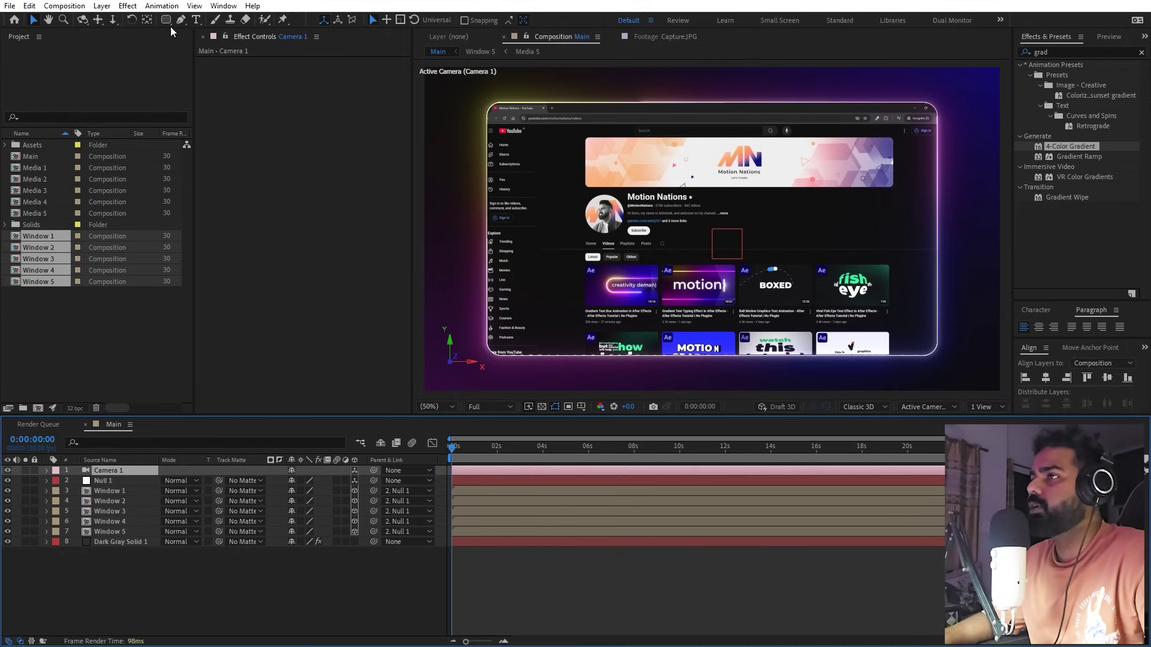
{"action": "left_click", "coordinate": [83, 21]}
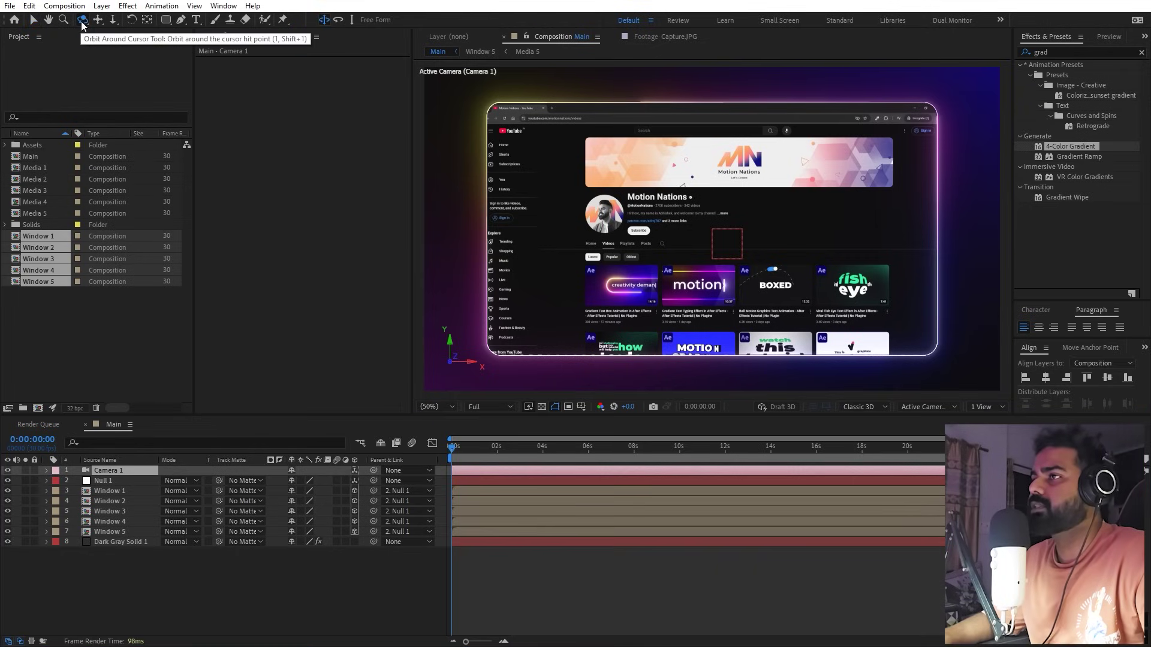
{"action": "left_click", "coordinate": [108, 490]}
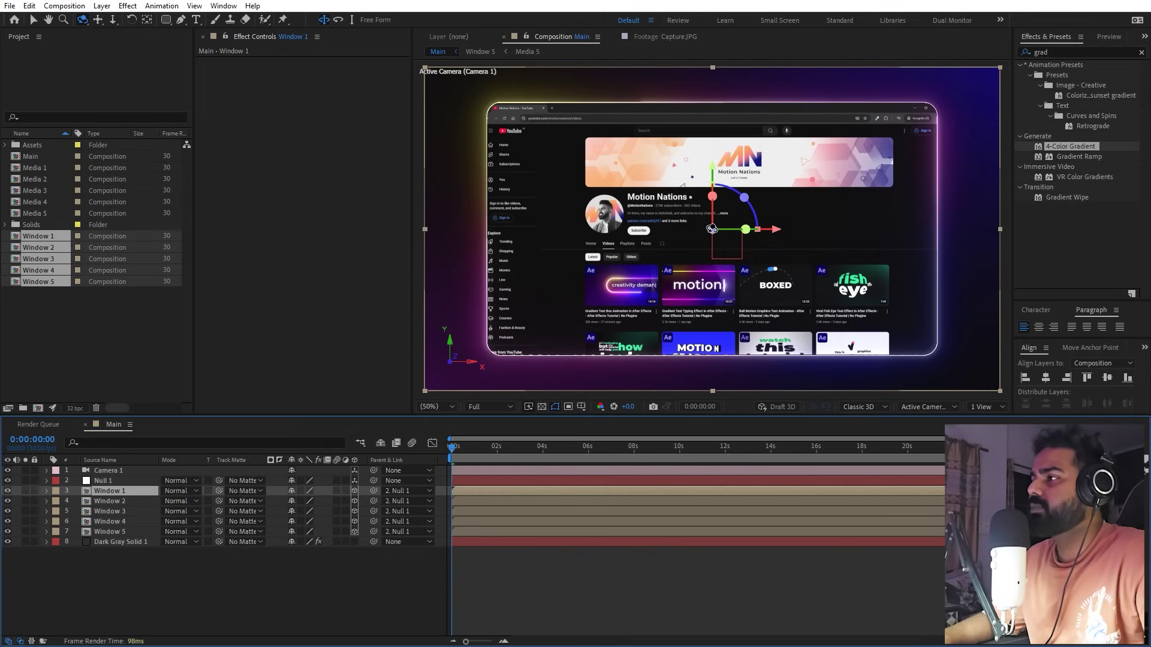
{"action": "mouse_move", "coordinate": [712, 229]}
{"action": "left_mouse_down"}
{"action": "mouse_move", "coordinate": [745, 258]}
{"action": "mouse_move", "coordinate": [727, 241]}
{"action": "left_mouse_up"}
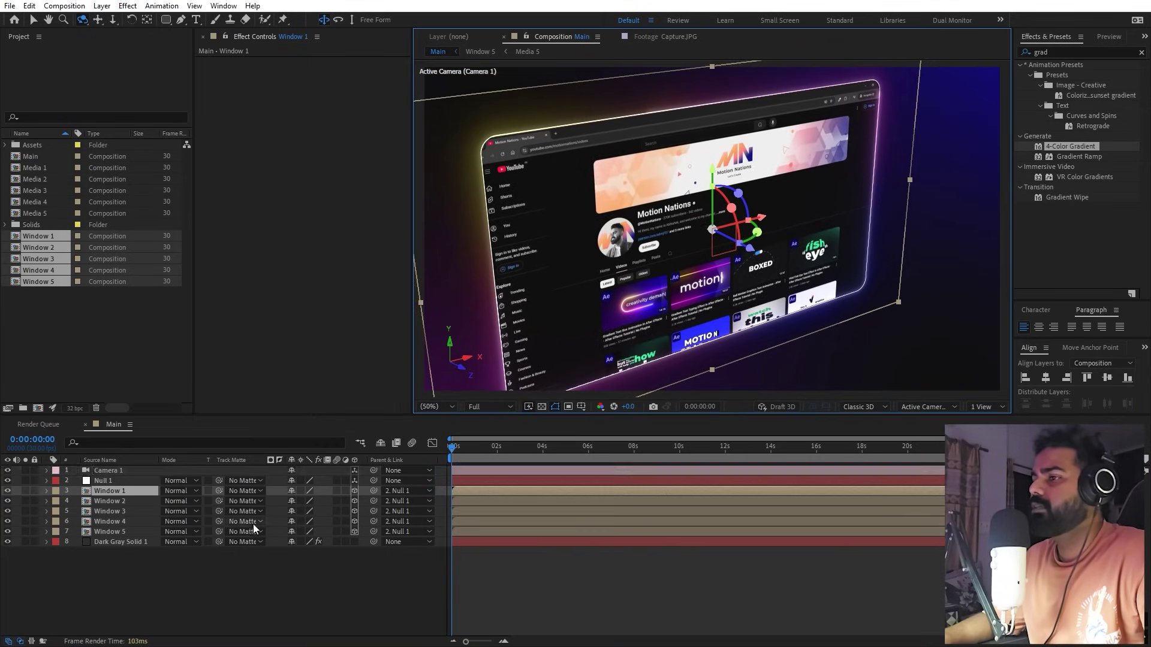
Step: Reveal the Position property of Window 1 to Window 5 and set Window 2's Z position to 1000
{"action": "left_click", "coordinate": [125, 531]}
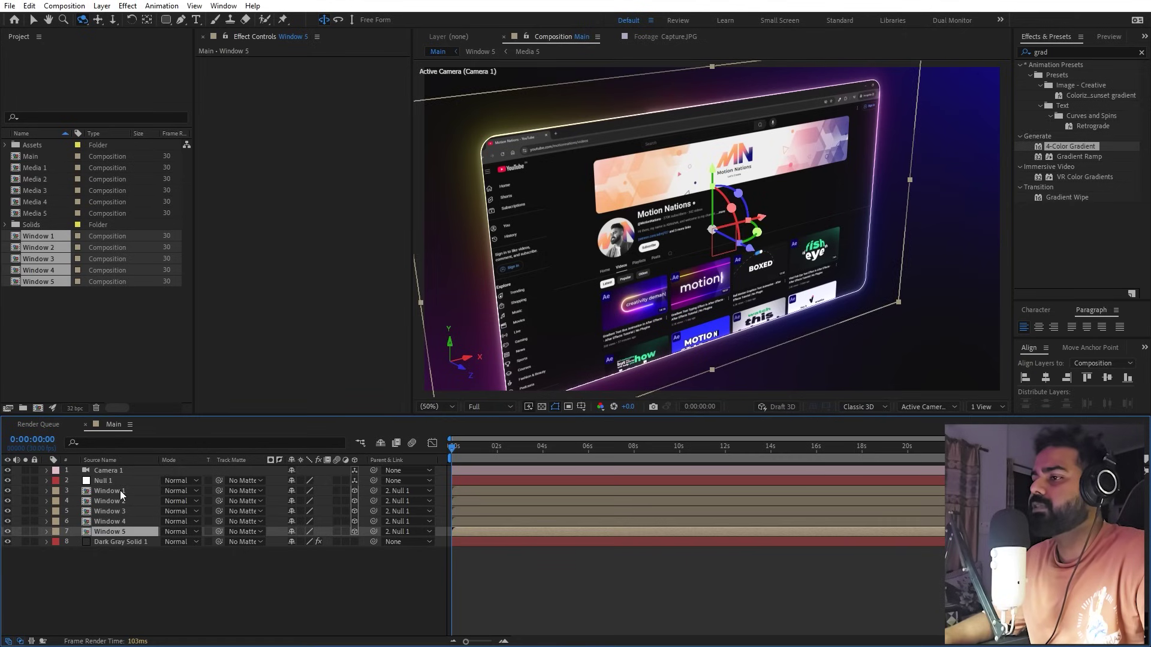
{"action": "left_click", "coordinate": [120, 491], "text": "shift"}
{"action": "key", "text": "p"}
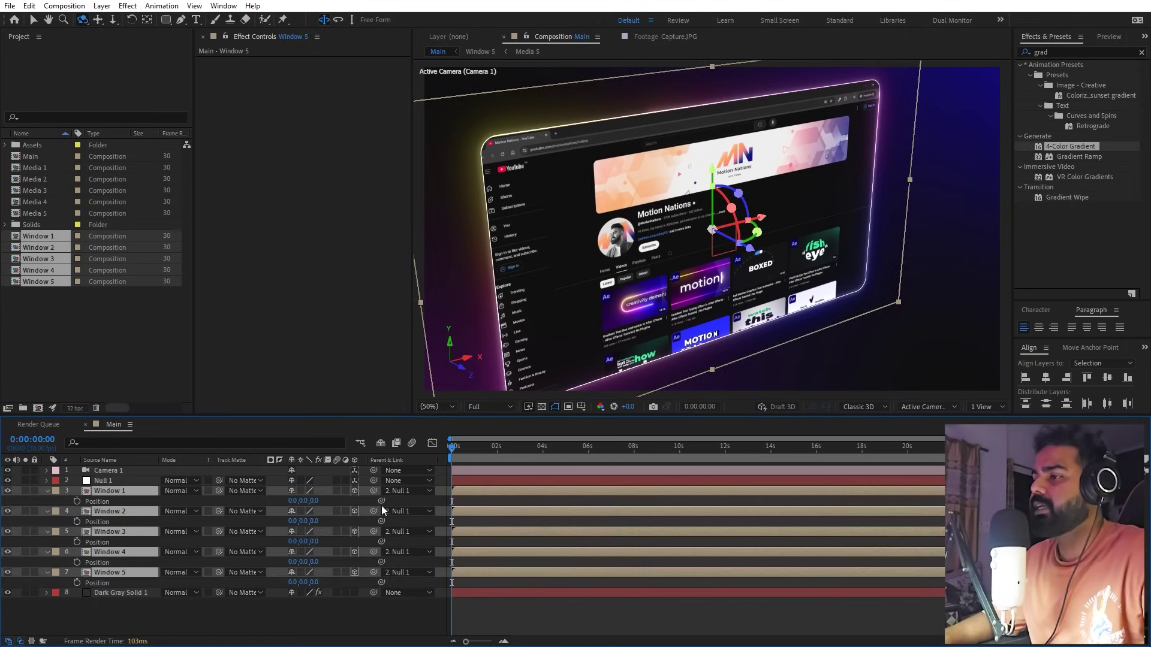
{"action": "left_click_drag", "start_coordinate": [381, 505], "coordinate": [592, 183]}
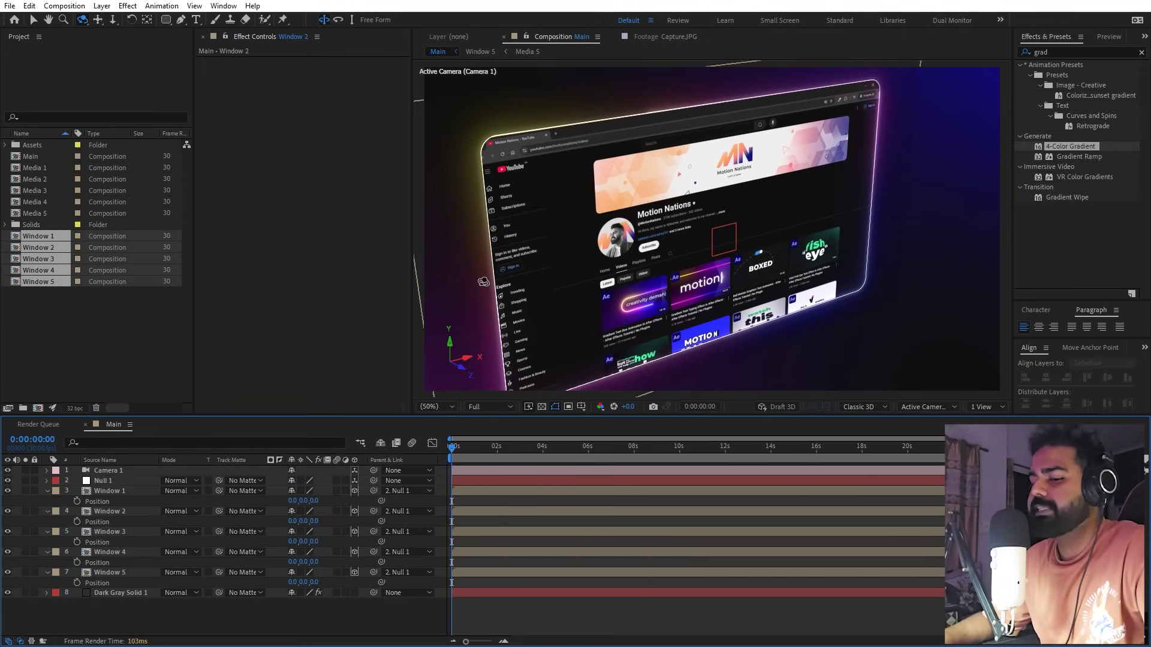
{"action": "key", "text": "v"}
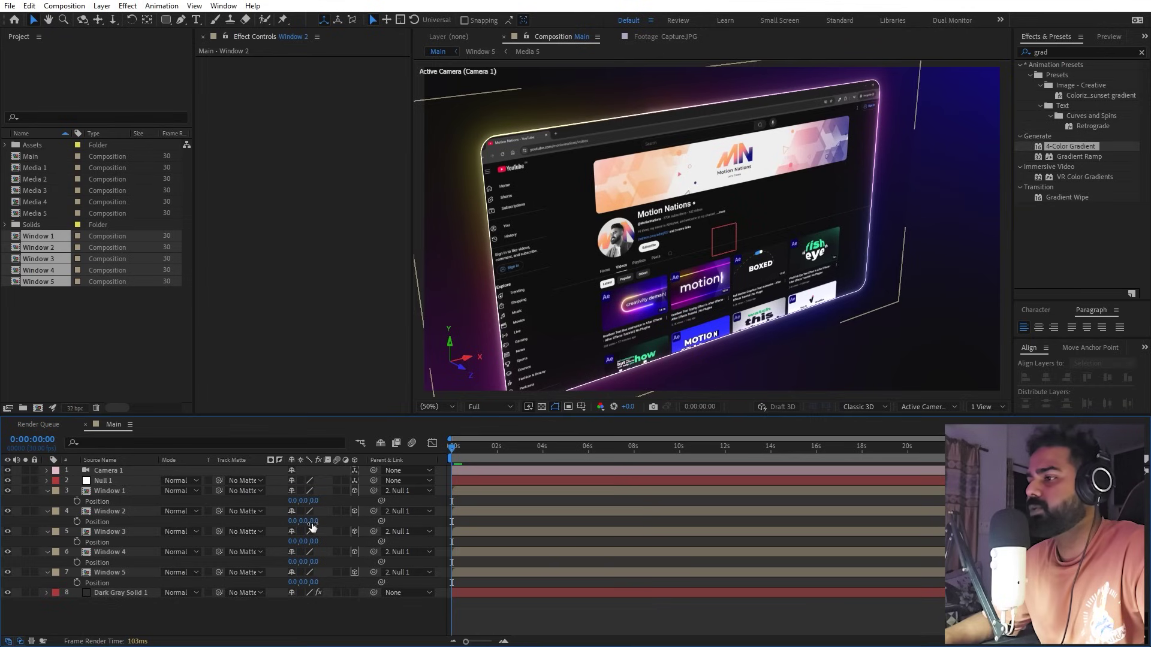
{"action": "left_click", "coordinate": [313, 521]}
{"action": "type", "text": "1000"}
{"action": "key", "text": "Return"}
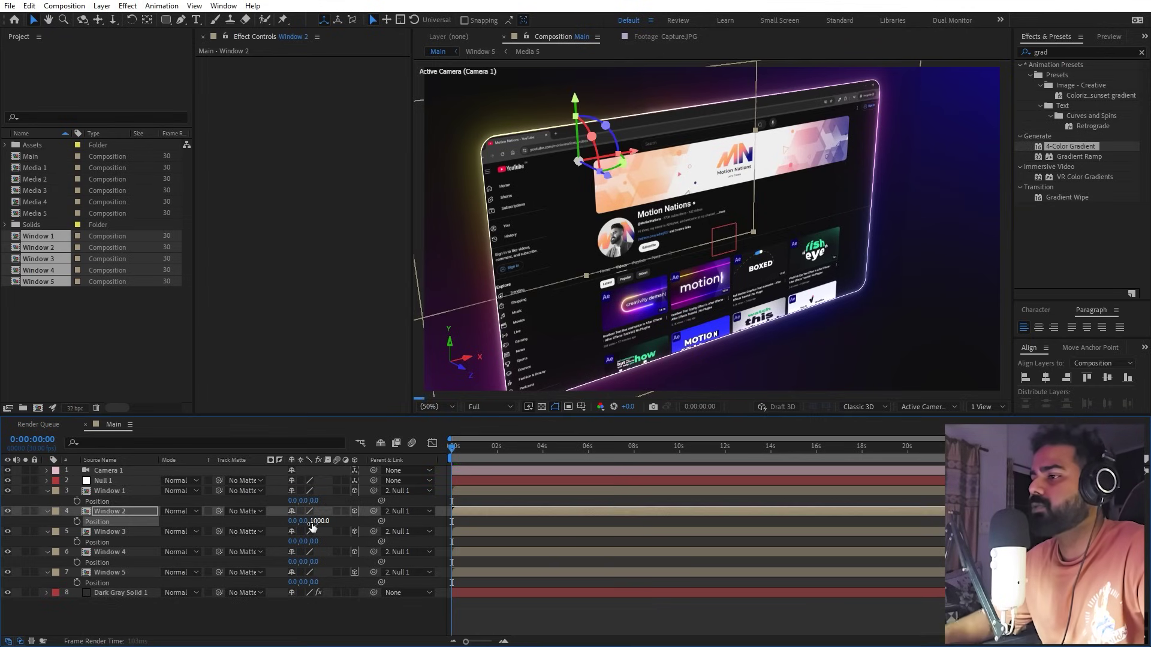
Step: Set the Z position of Window 3 to 2000 and of Window 4 to 3000
{"action": "left_click", "coordinate": [317, 542]}
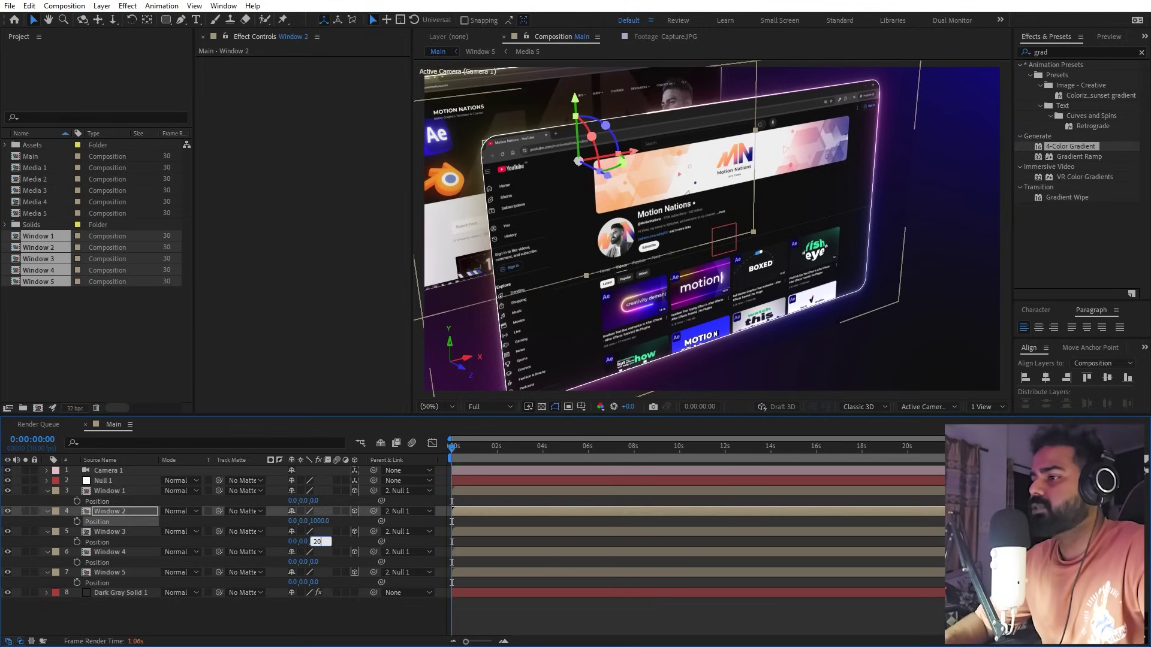
{"action": "key", "text": "Return"}
{"action": "key", "text": "F2"}
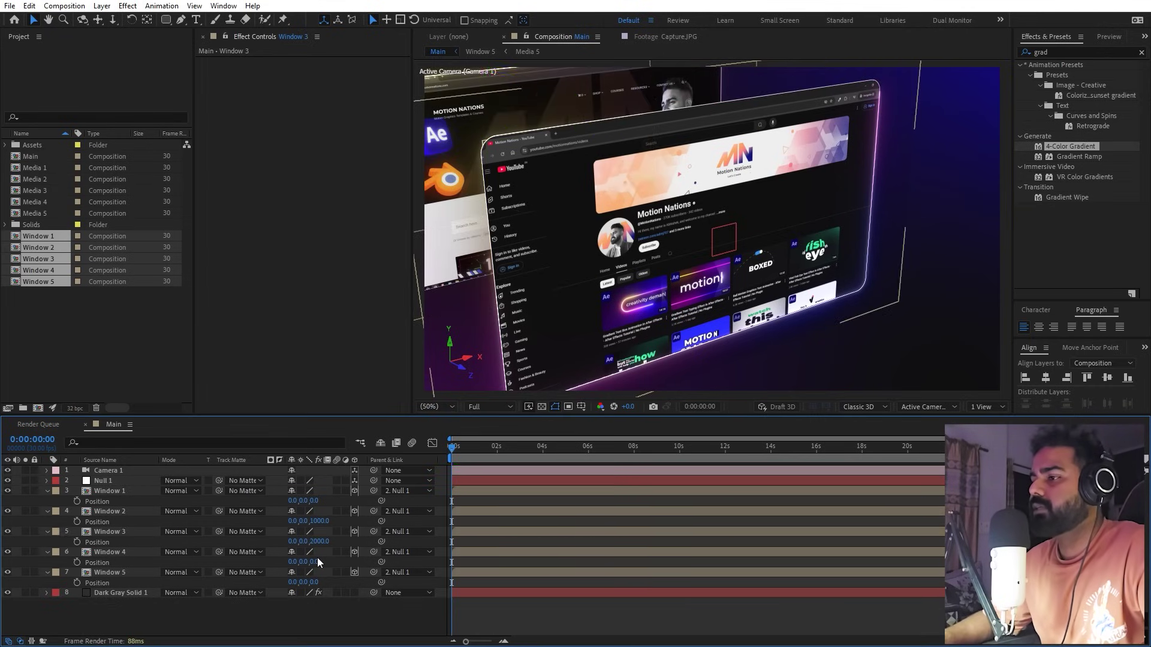
{"action": "left_click", "coordinate": [316, 562]}
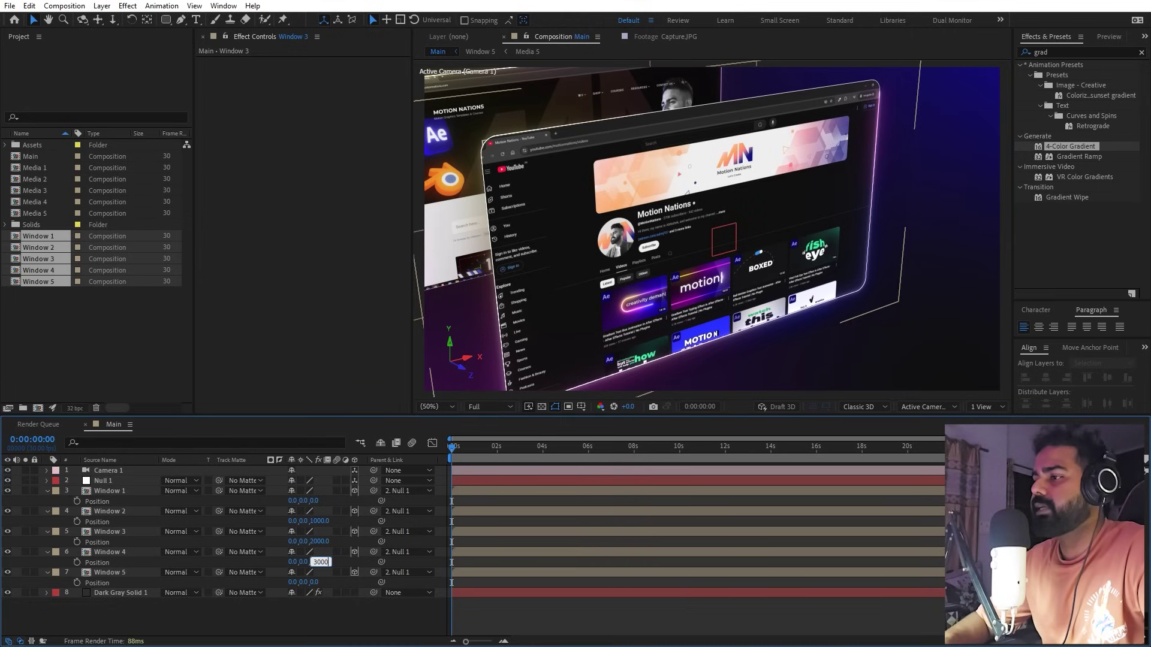
{"action": "type", "text": "3000"}
{"action": "key", "text": "Return"}
Step: Set the Z position of Window 5 to 4000
{"action": "left_click", "coordinate": [315, 582]}
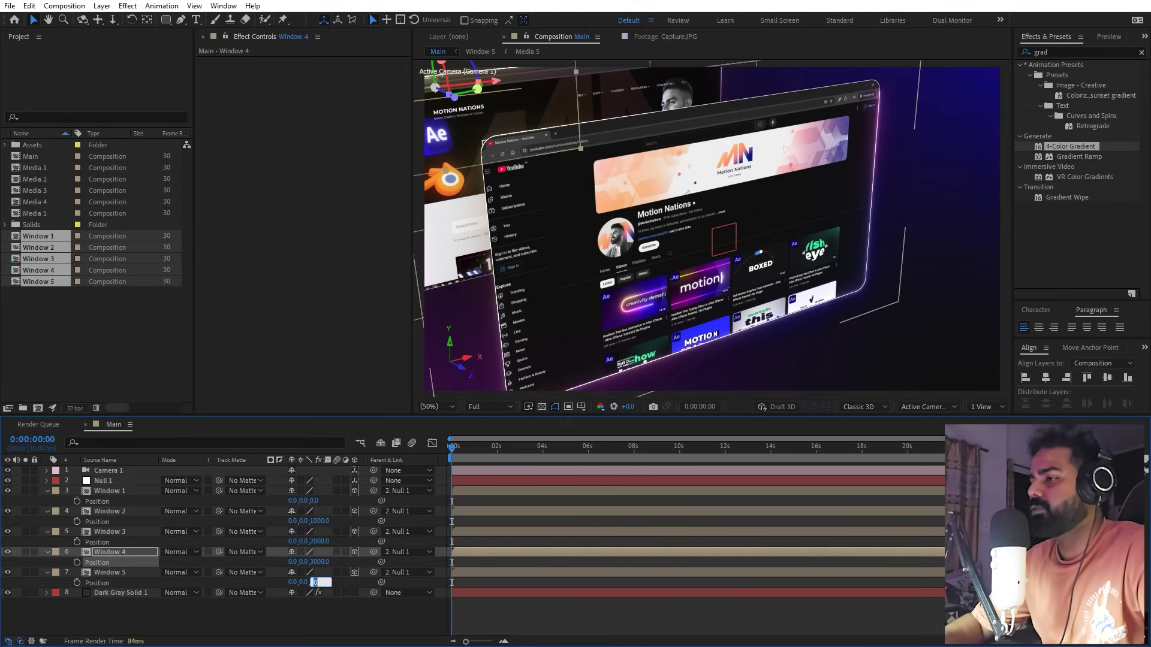
{"action": "type", "text": "4000"}
{"action": "key", "text": "Return"}
{"action": "key", "text": "F2"}
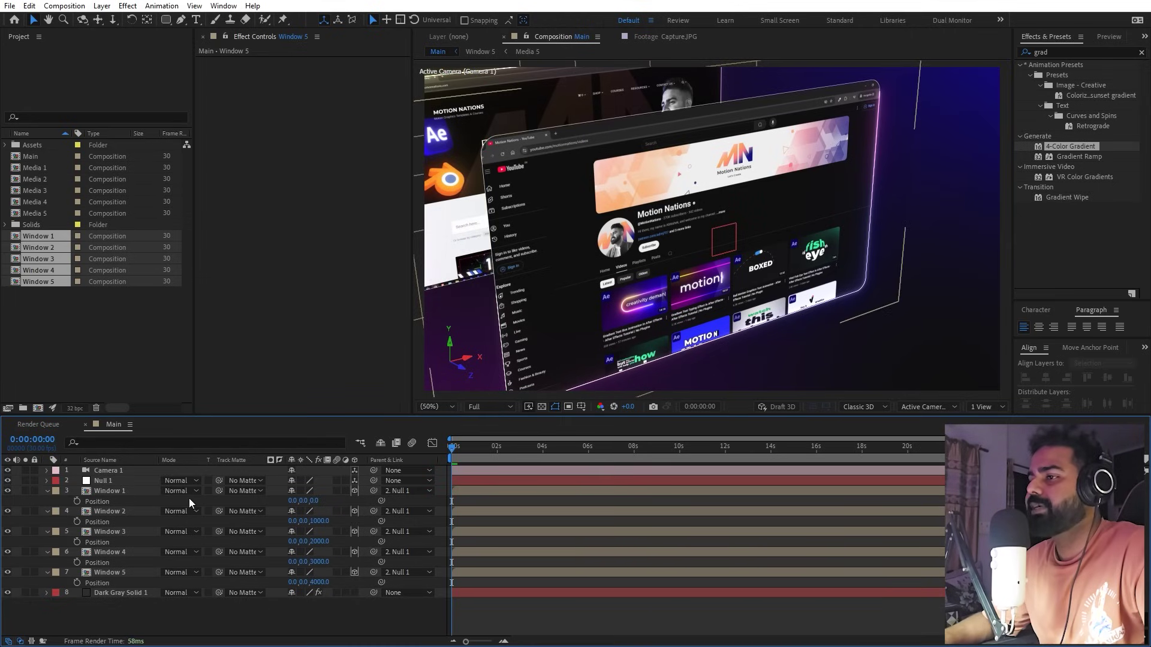
Step: Start keyframing Null 1's Position at 0 seconds and move its Z value to about 3160, pushing the windows out of frame
{"action": "left_click", "coordinate": [119, 479]}
{"action": "key", "text": "p"}
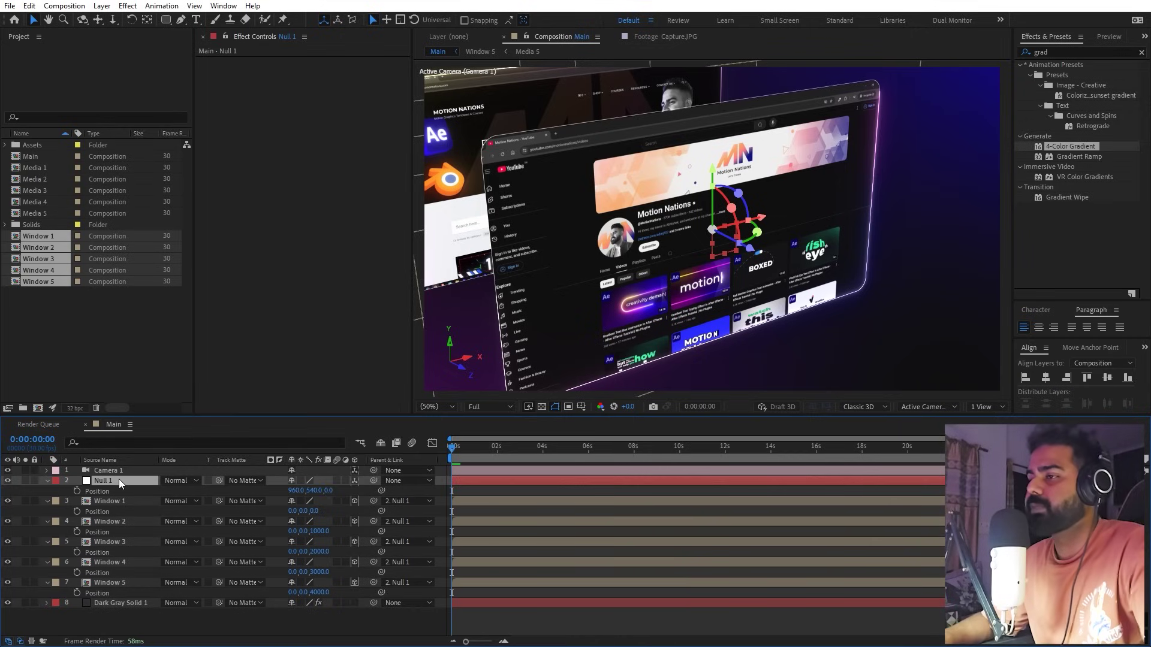
{"action": "left_click", "coordinate": [76, 492]}
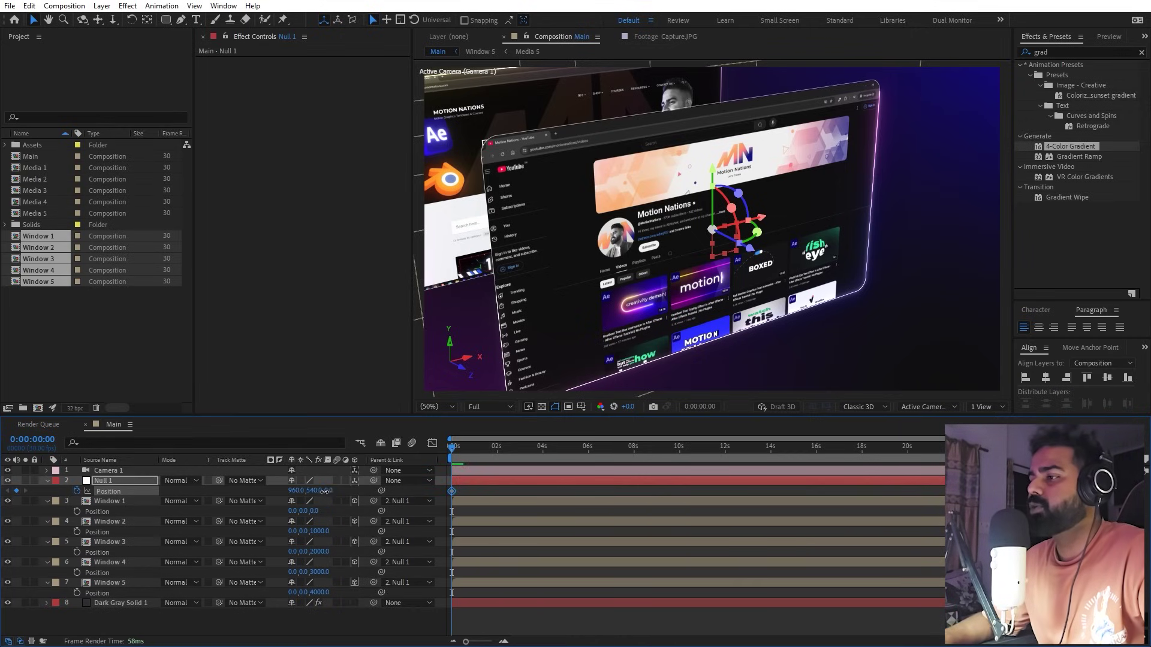
{"action": "left_click_drag", "start_coordinate": [324, 490], "coordinate": [1147, 500]}
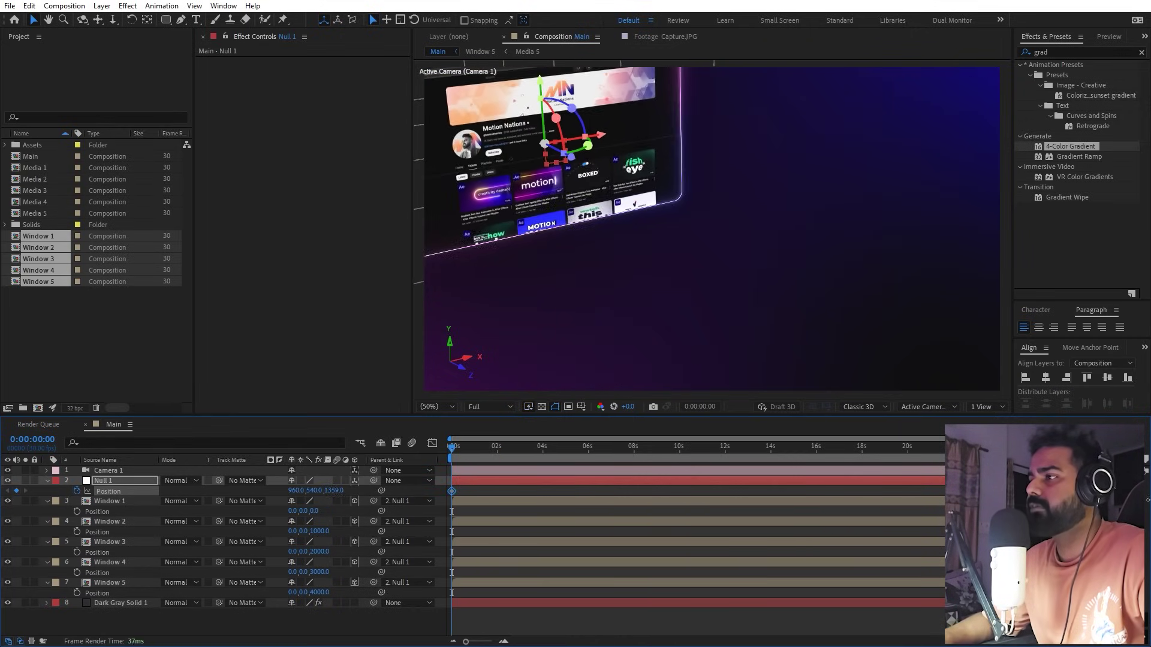
{"action": "left_click_drag", "start_coordinate": [425, 498], "coordinate": [340, 495]}
Step: Add a Null 1 position keyframe at 2 seconds with Z set to 0
{"action": "left_click_drag", "start_coordinate": [460, 494], "coordinate": [498, 458]}
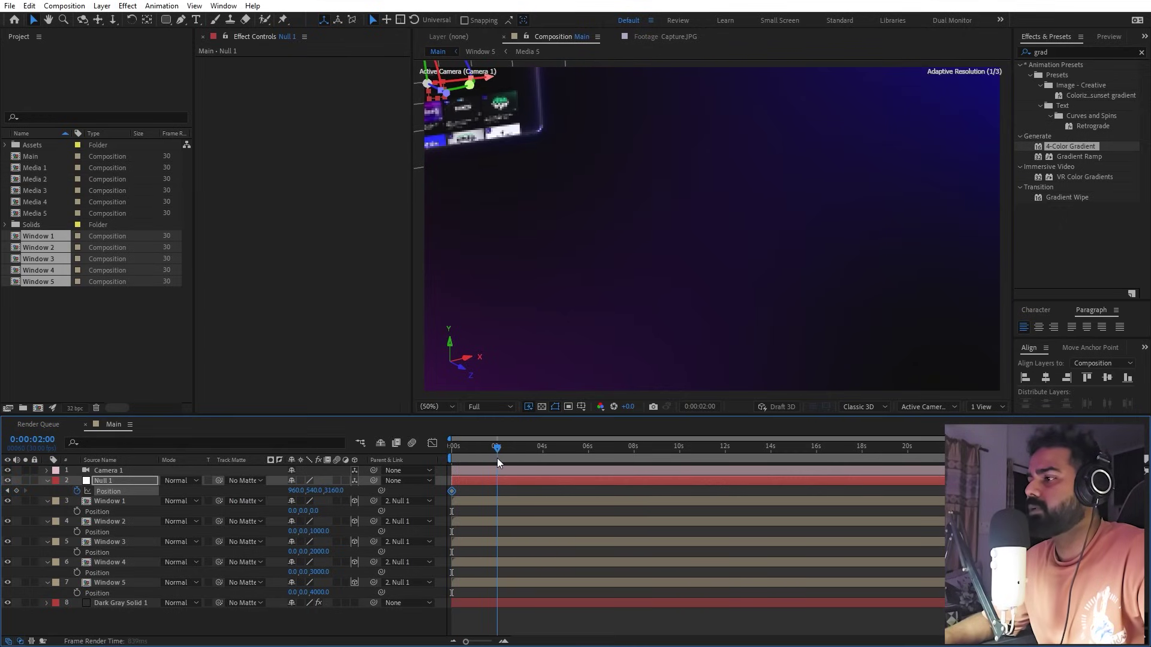
{"action": "left_click", "coordinate": [333, 491]}
{"action": "type", "text": "0"}
{"action": "key", "text": "Return"}
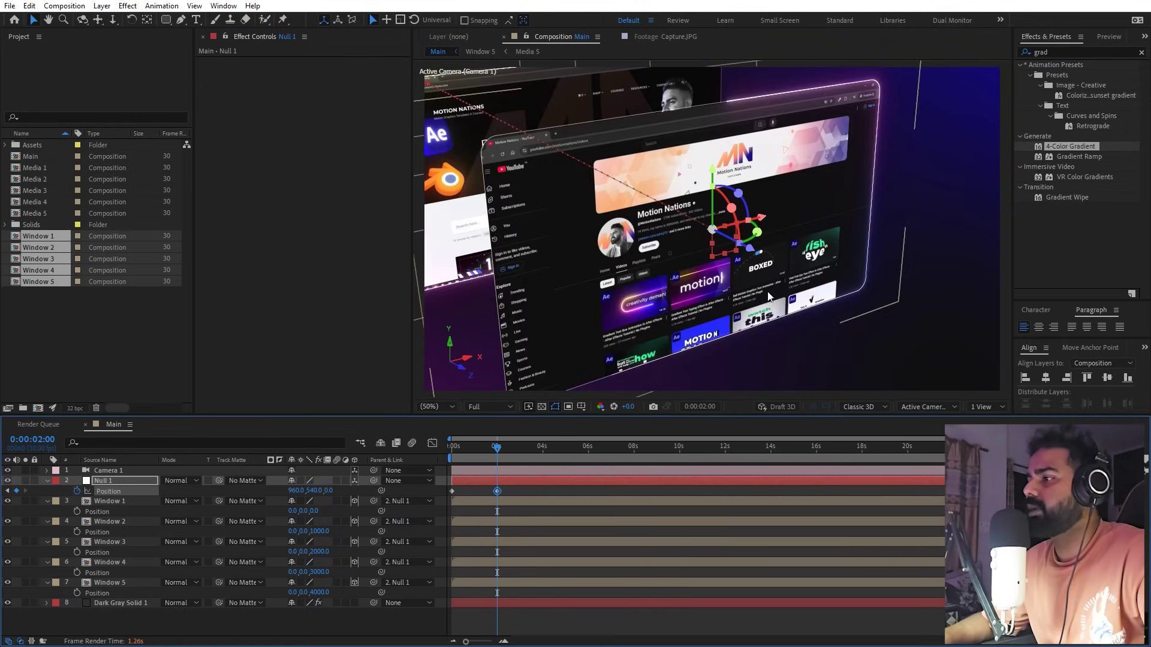
Step: Add a Null 1 position keyframe at 4 seconds with Z set to -1000
{"action": "left_click_drag", "start_coordinate": [502, 450], "coordinate": [542, 452]}
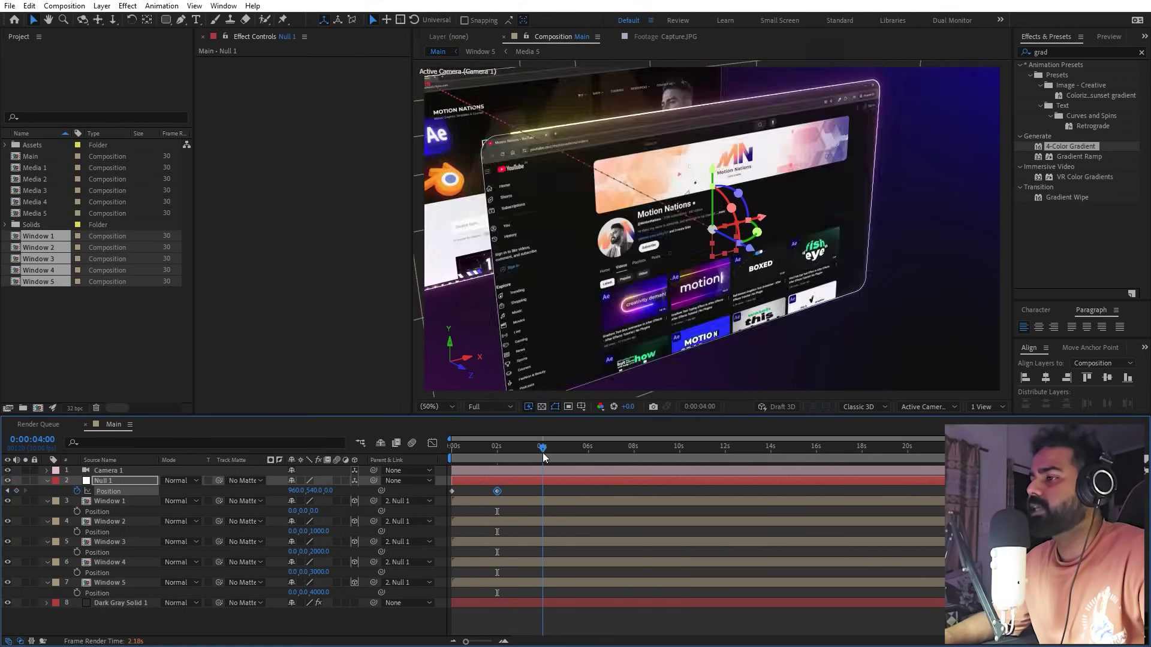
{"action": "left_click", "coordinate": [329, 490]}
{"action": "type", "text": "-"}
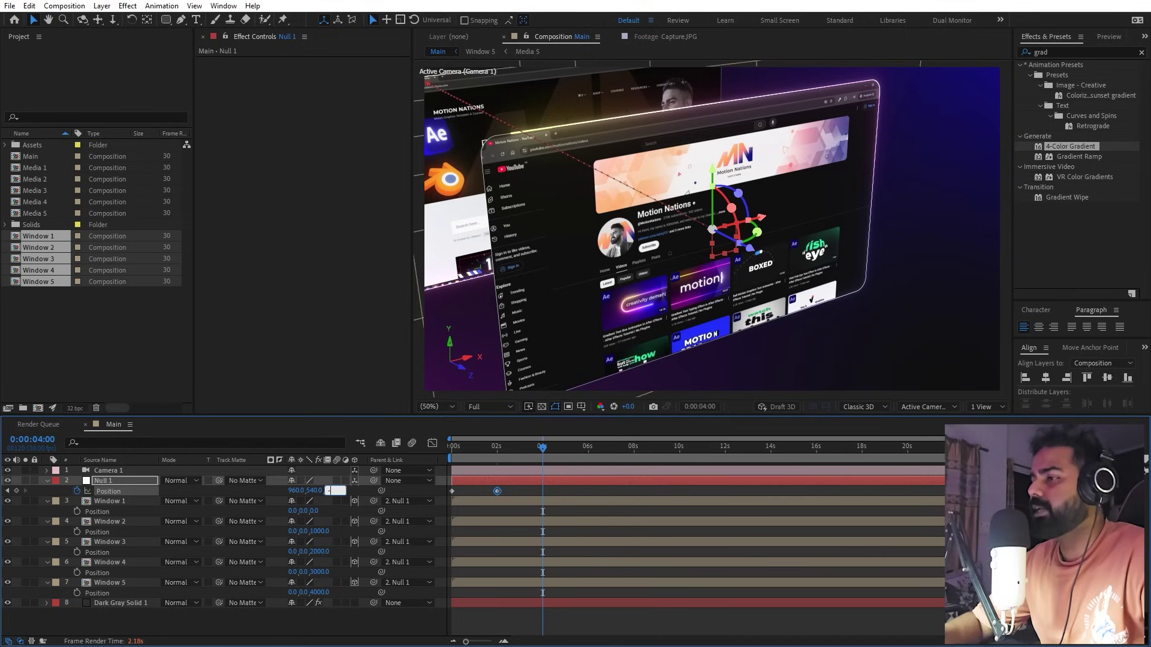
{"action": "type", "text": "1000"}
{"action": "key", "text": "Return"}
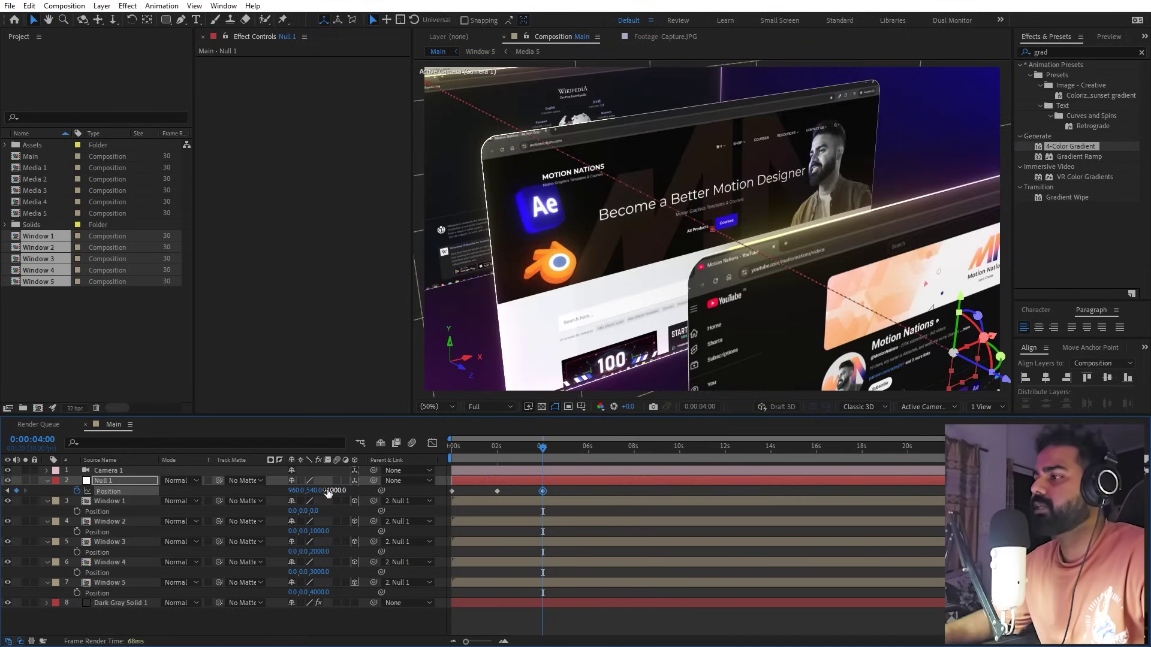
Step: Add a Null 1 position keyframe at 6 seconds with Z set to -2000
{"action": "left_click", "coordinate": [588, 448]}
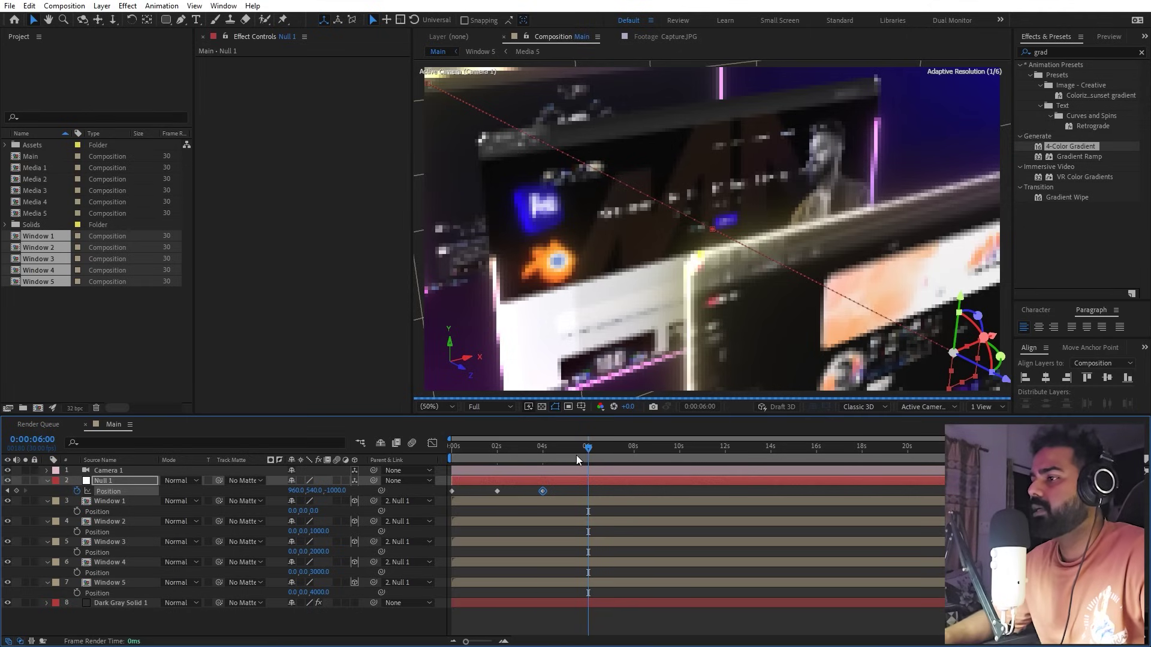
{"action": "key", "text": "Page_Up"}
{"action": "left_click", "coordinate": [334, 490]}
{"action": "type", "text": "-"}
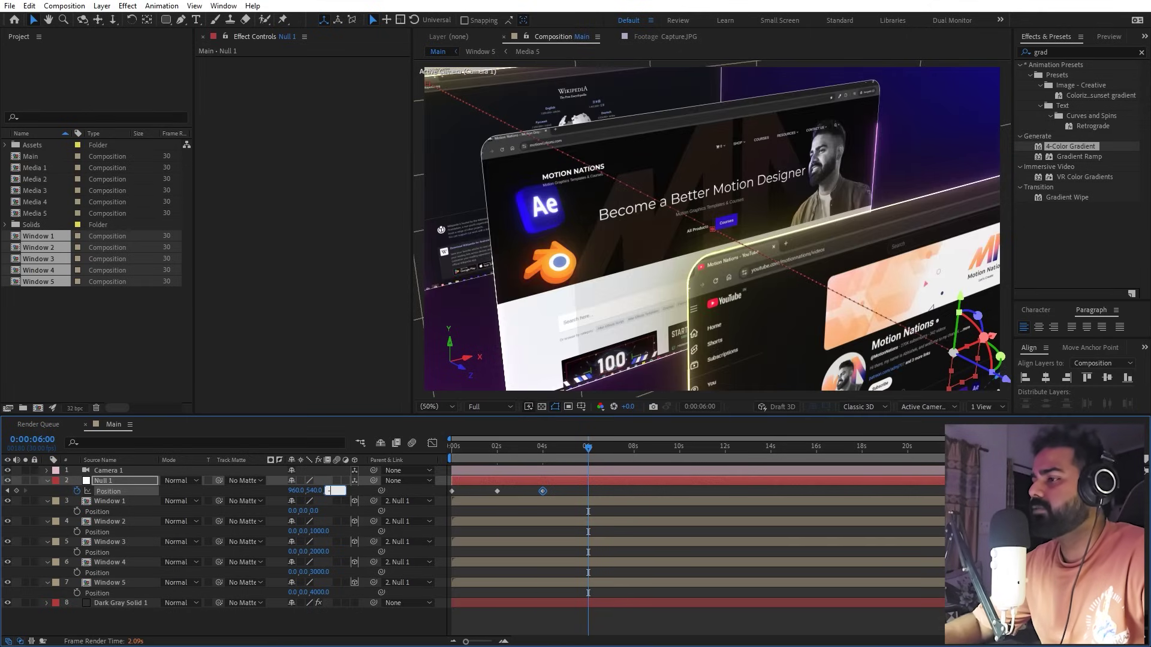
{"action": "type", "text": "2000"}
{"action": "key", "text": "Return"}
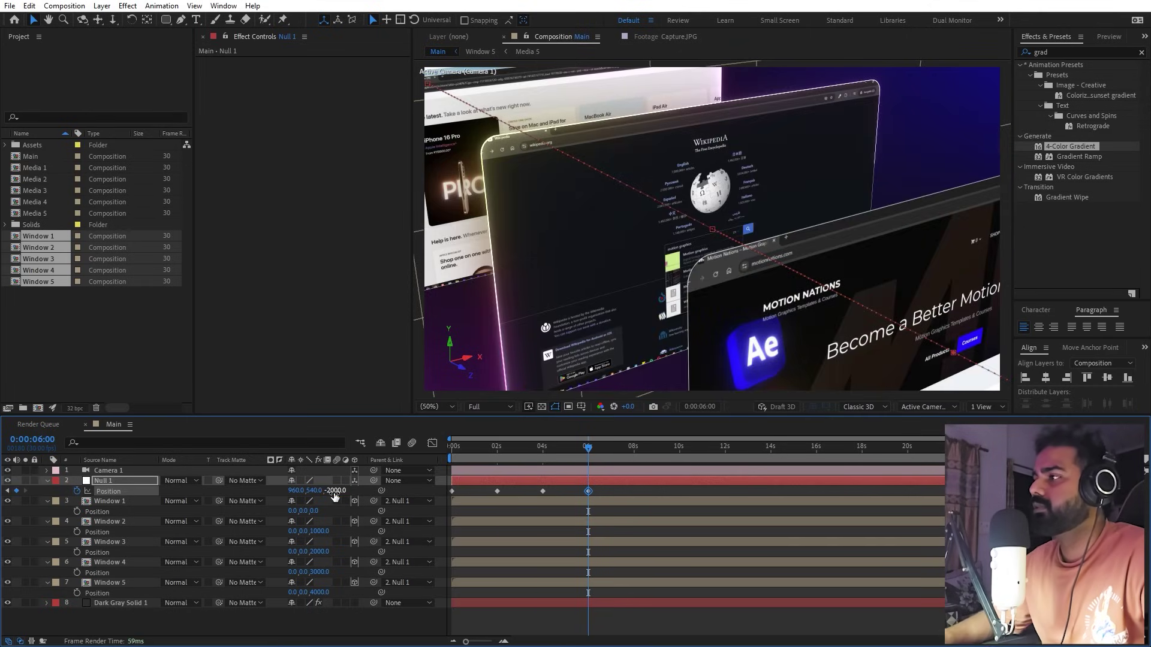
Step: Add a Null 1 position keyframe at 8 seconds with Z set to -3000
{"action": "left_click_drag", "start_coordinate": [630, 451], "coordinate": [633, 451]}
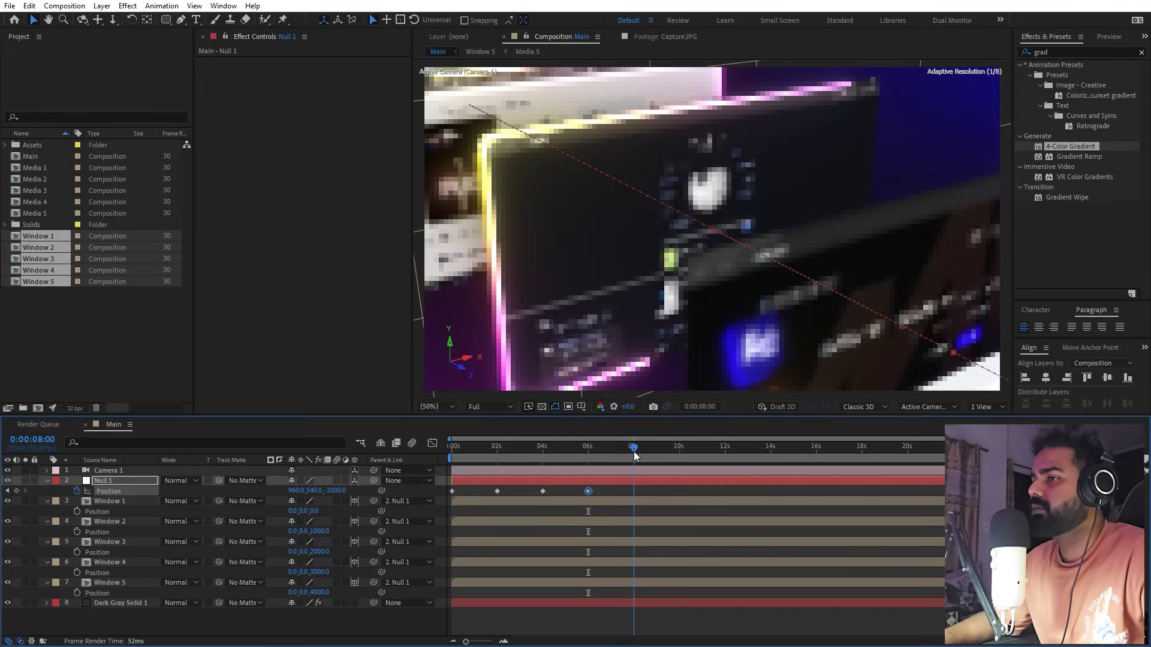
{"action": "left_click", "coordinate": [340, 495]}
{"action": "type", "text": "-"}
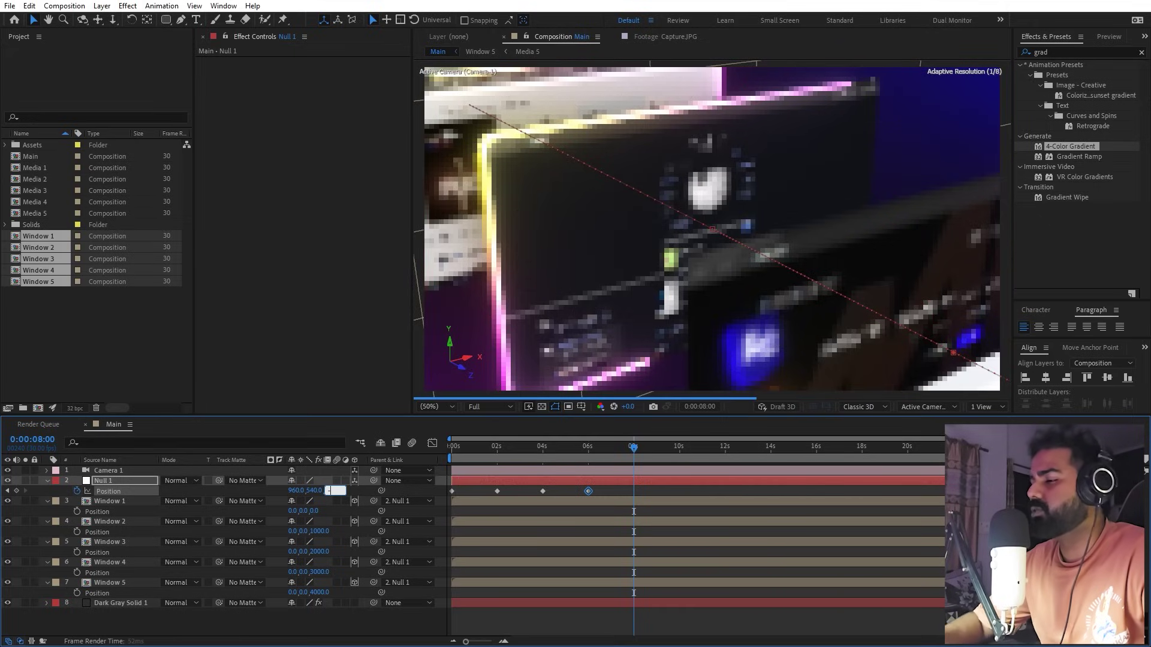
{"action": "type", "text": "30000"}
{"action": "key", "text": "Return"}
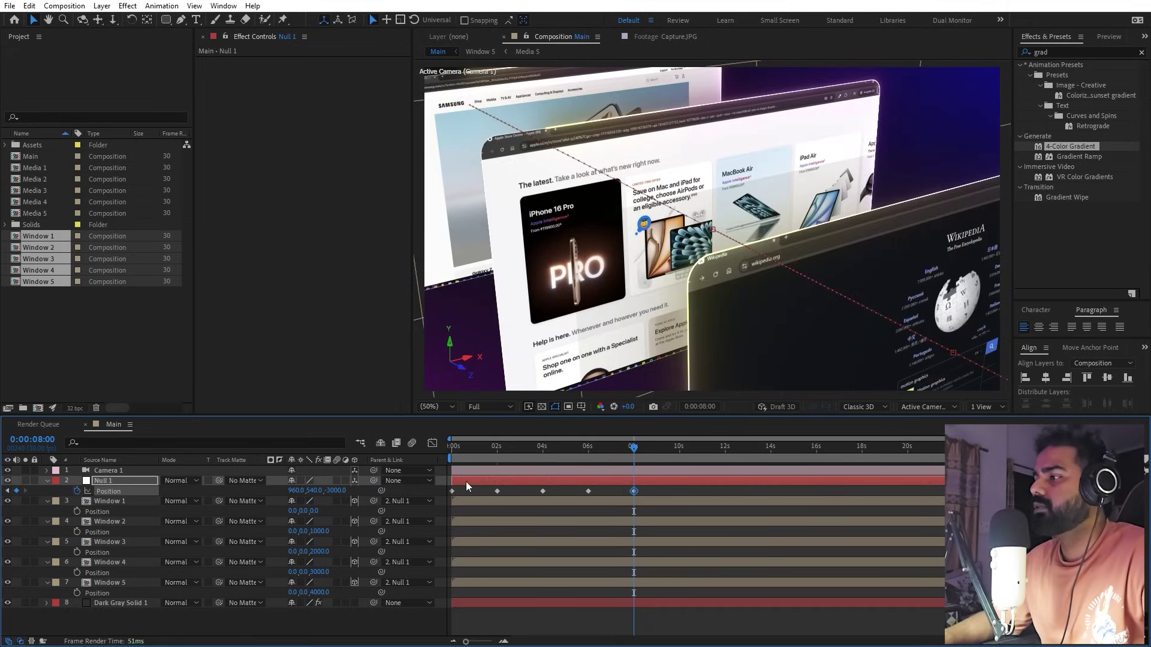
Step: Add a Null 1 position keyframe at 10 seconds with Z set to -4000
{"action": "left_click_drag", "start_coordinate": [677, 454], "coordinate": [680, 454]}
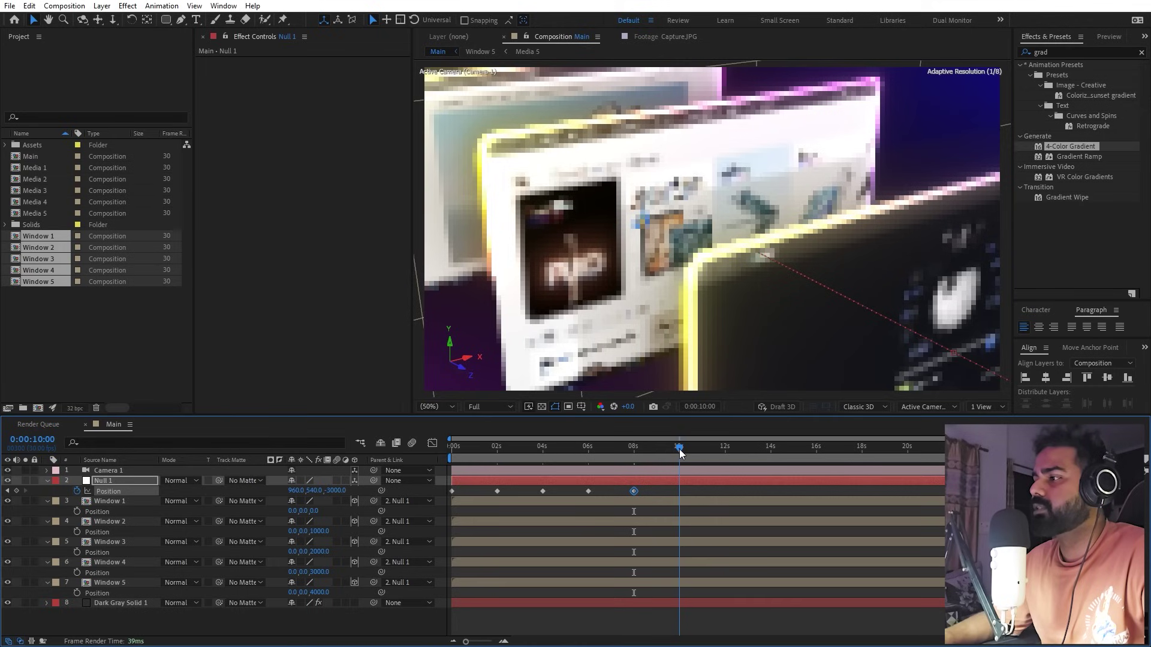
{"action": "key", "text": "ctrl+shift+a"}
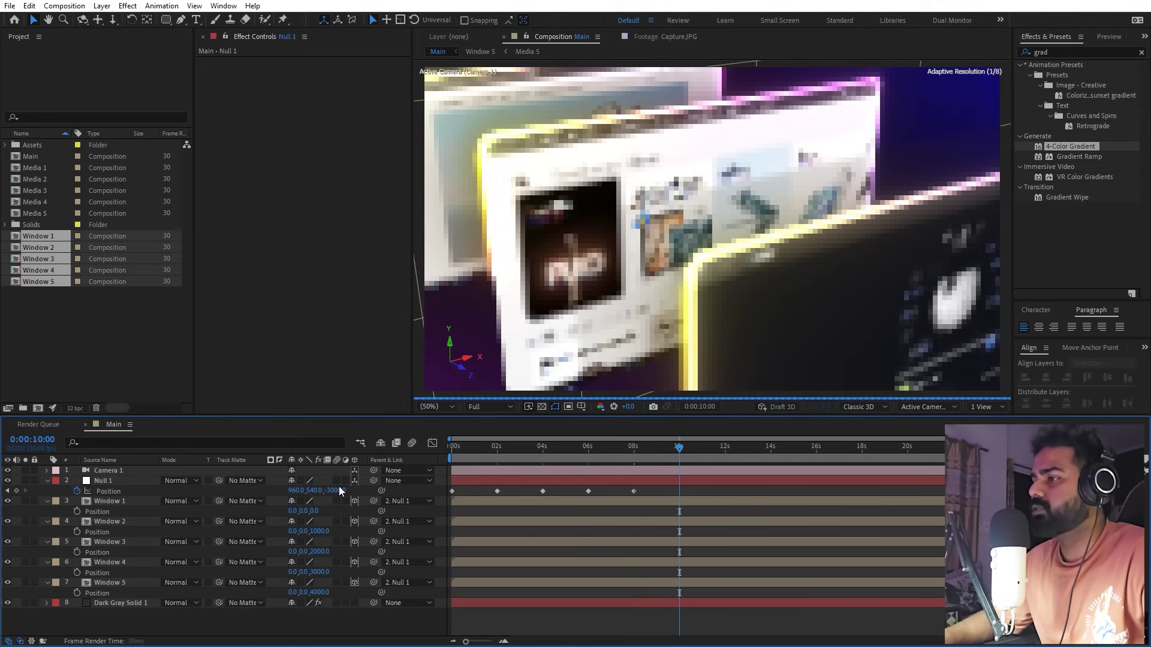
{"action": "left_click", "coordinate": [339, 488]}
{"action": "type", "text": "-4000"}
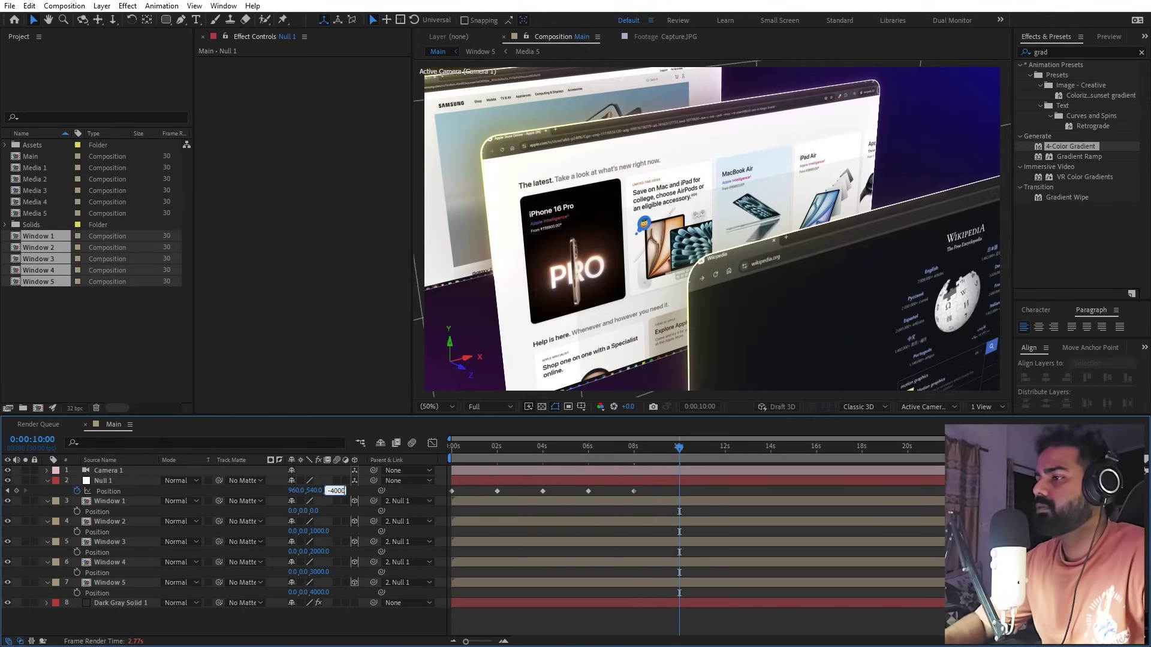
{"action": "key", "text": "Return"}
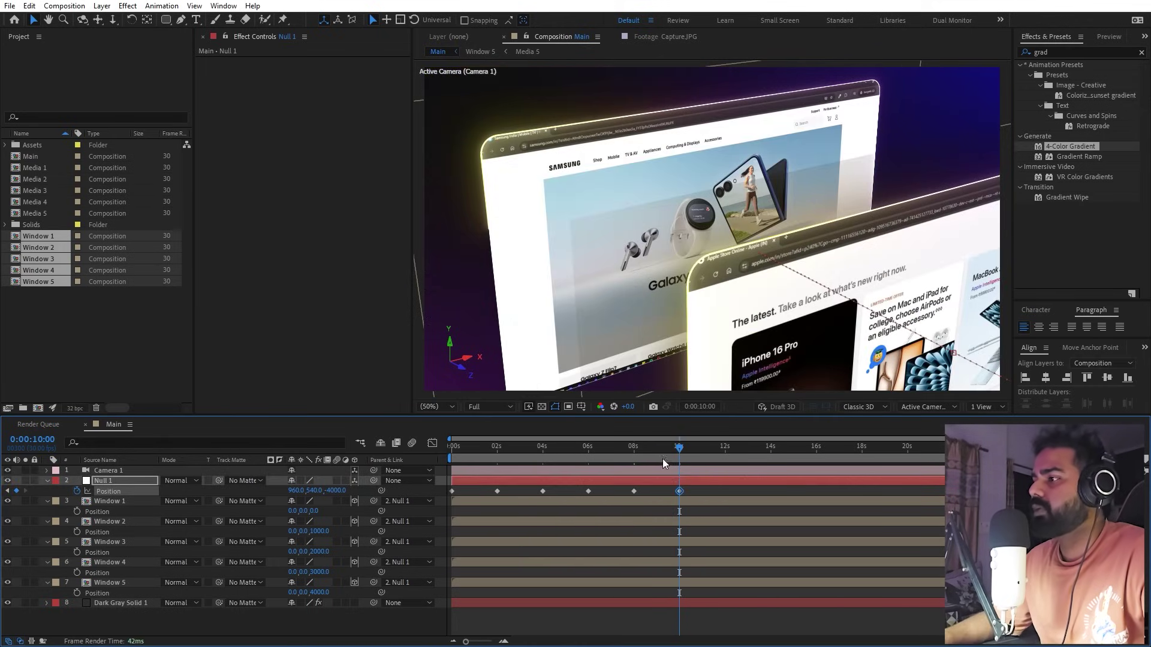
Step: Keyframe Null 1's Z position at about -5765 at 12 seconds and select all of its position keyframes
{"action": "left_click_drag", "start_coordinate": [663, 459], "coordinate": [724, 452]}
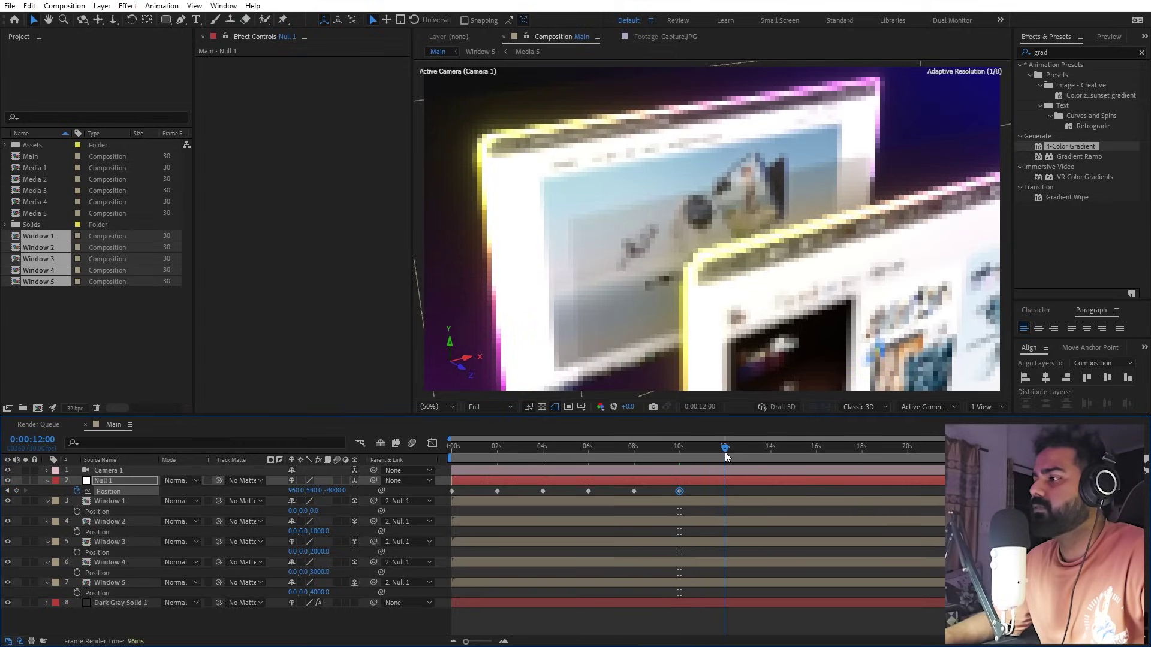
{"action": "left_click_drag", "start_coordinate": [337, 491], "coordinate": [309, 490]}
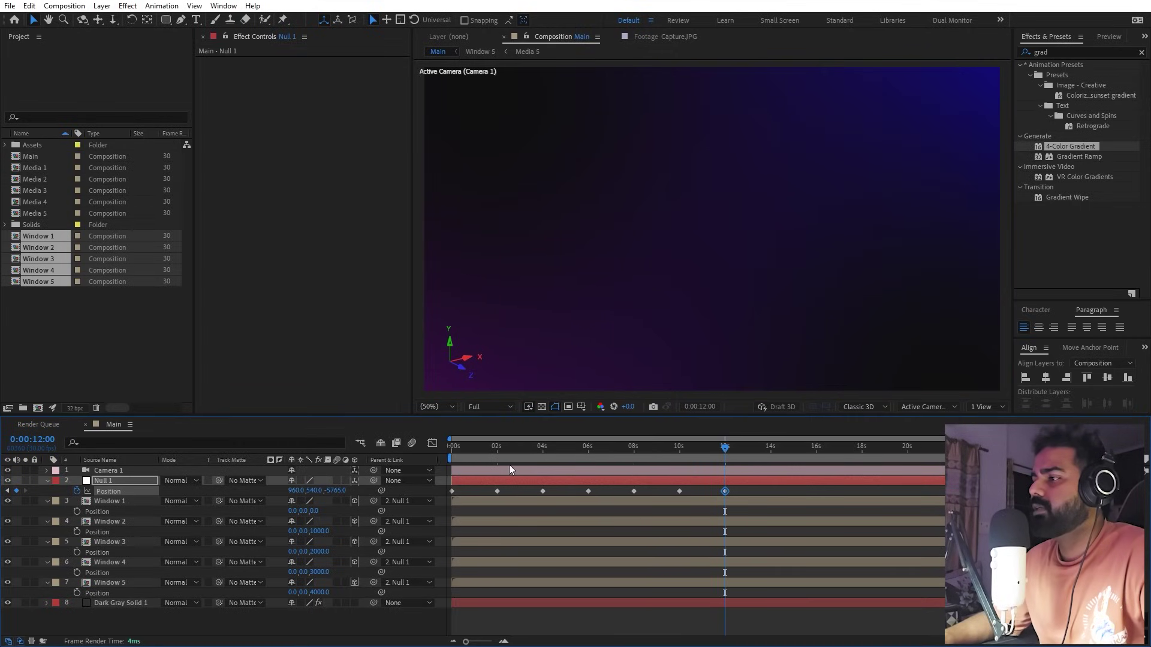
{"action": "left_click_drag", "start_coordinate": [561, 491], "coordinate": [374, 495]}
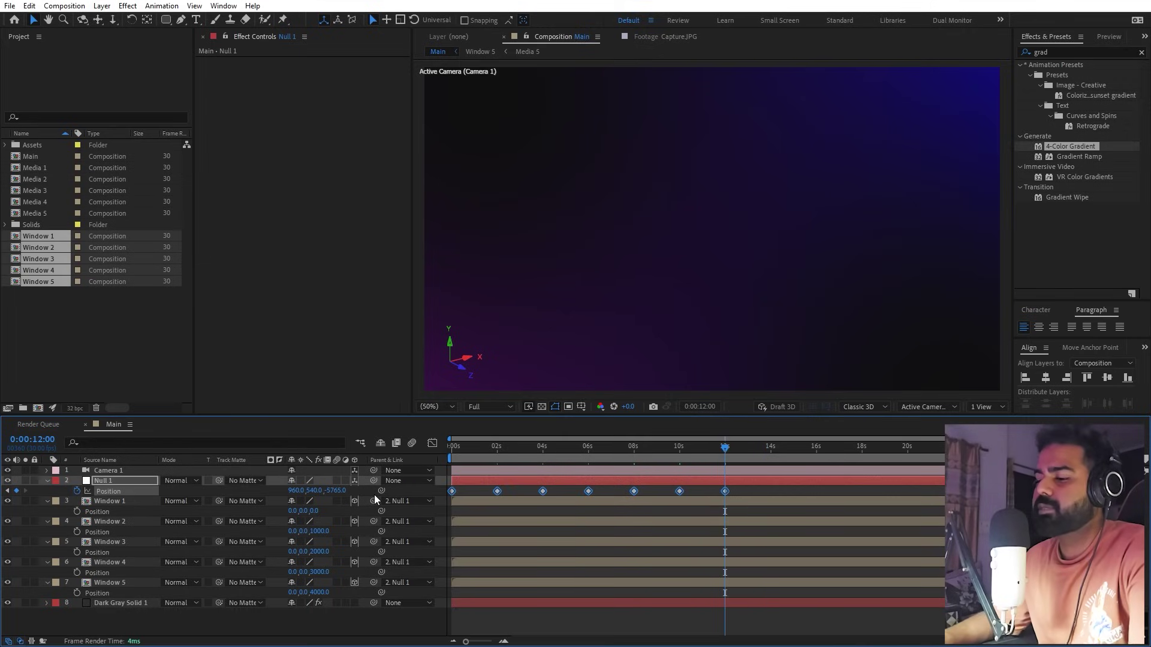
Step: Apply Easy Ease to Null 1's position keyframes and reshape the speed graph into narrow peaks, with the first peak close to the start
{"action": "key", "text": "F9"}
{"action": "left_click_drag", "start_coordinate": [516, 490], "coordinate": [445, 492]}
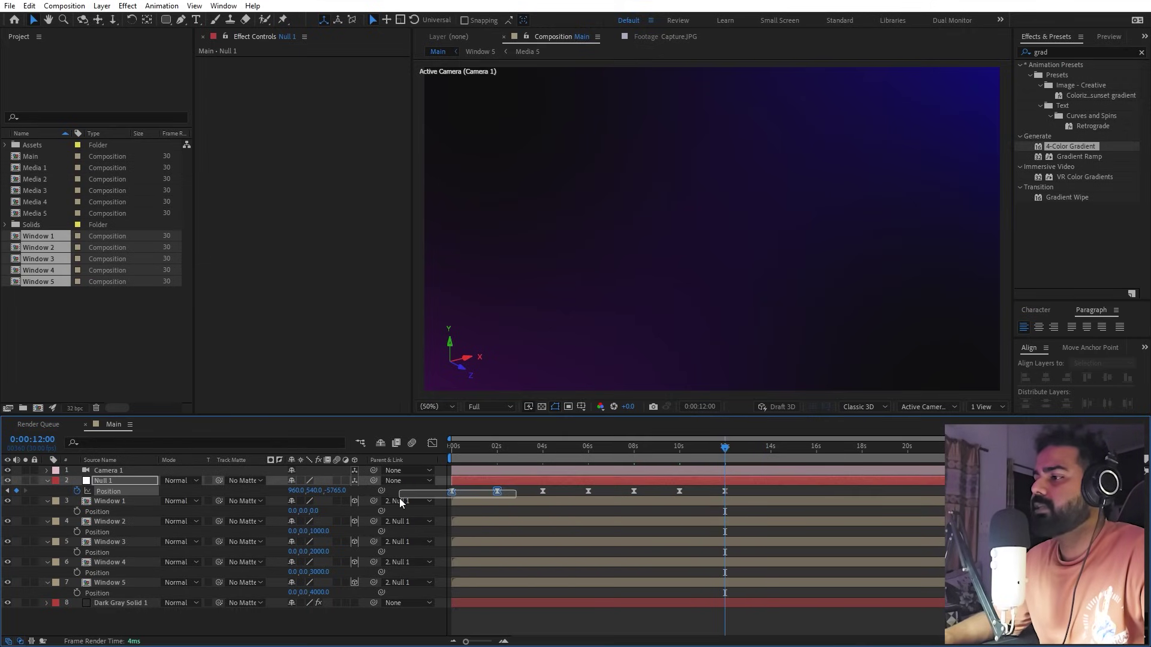
{"action": "left_click", "coordinate": [433, 446]}
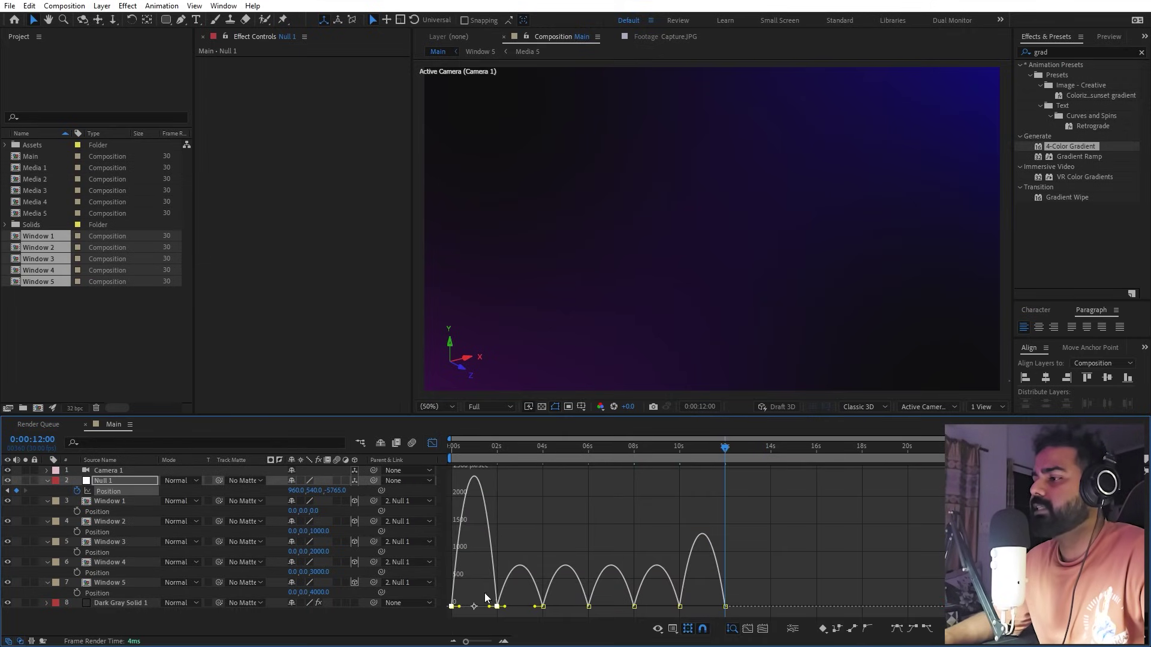
{"action": "left_click", "coordinate": [541, 550]}
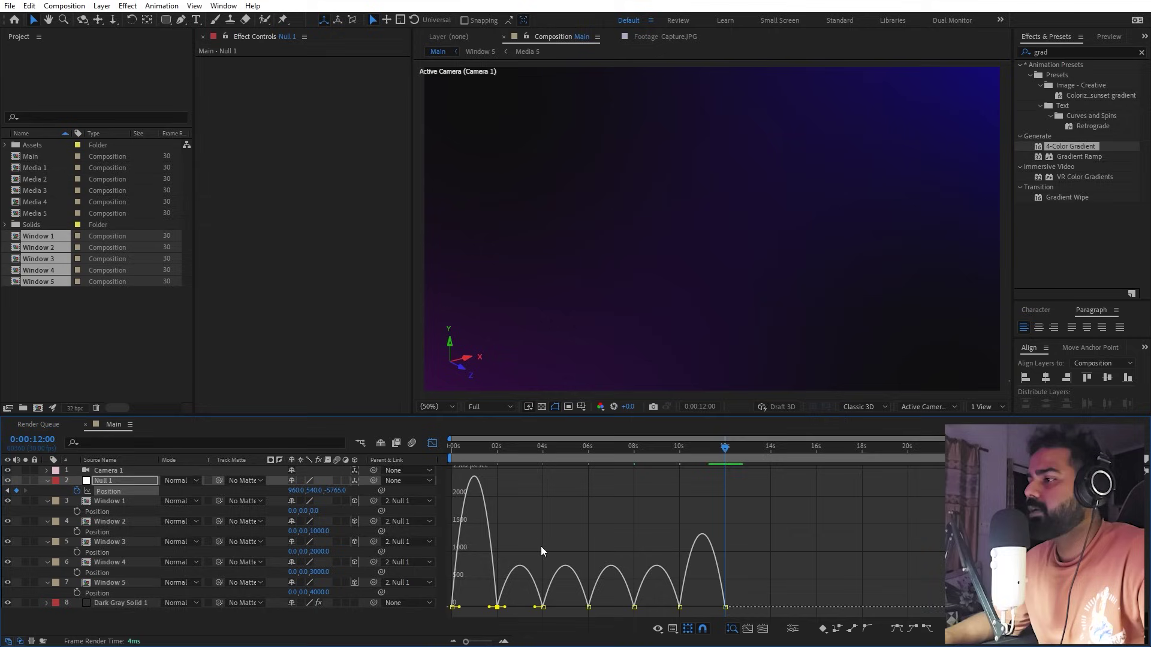
{"action": "left_click", "coordinate": [672, 628]}
{"action": "left_click", "coordinate": [603, 534]}
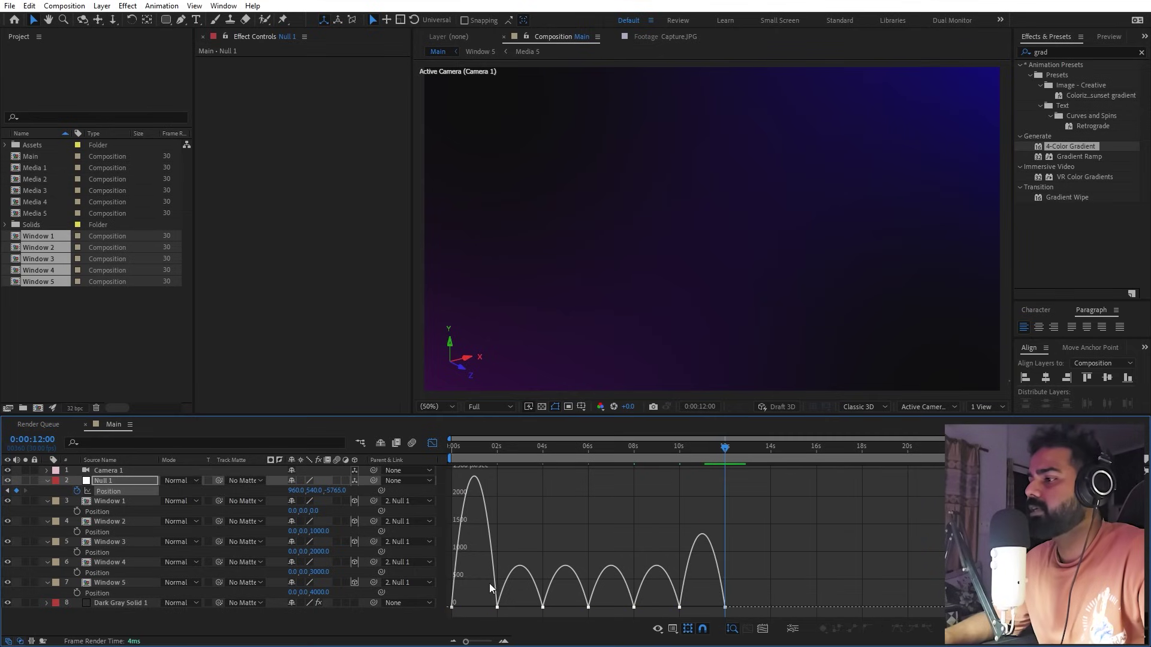
{"action": "left_click_drag", "start_coordinate": [489, 587], "coordinate": [457, 606]}
{"action": "left_click_drag", "start_coordinate": [771, 587], "coordinate": [525, 605]}
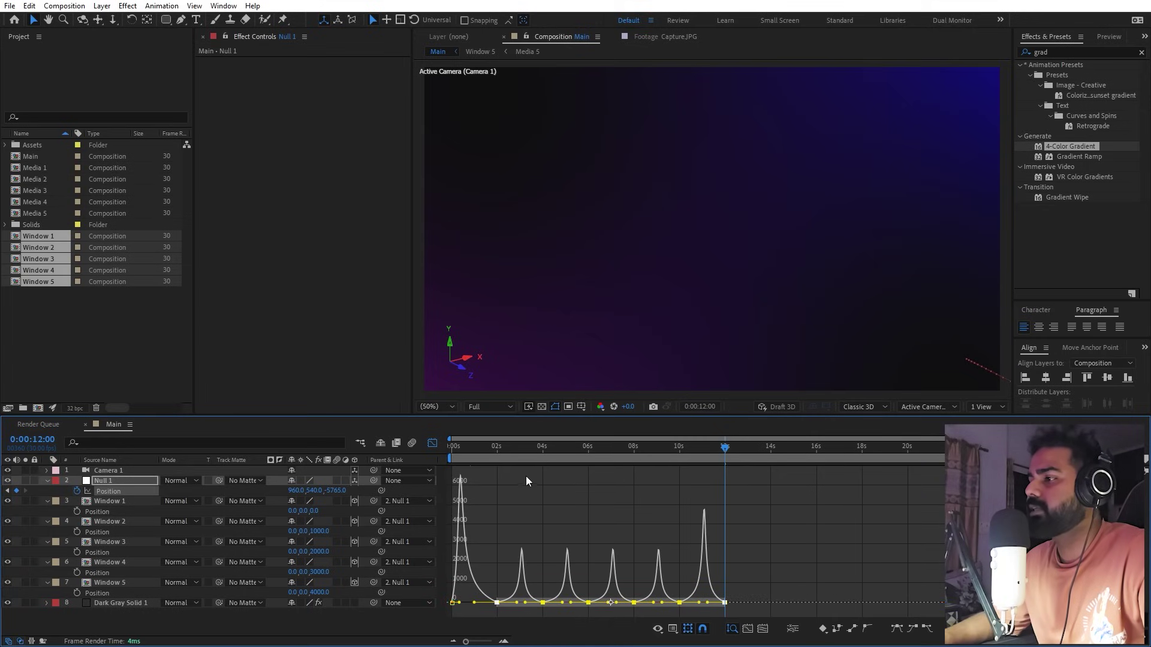
{"action": "key", "text": "shift+F3"}
Step: Preview the Main composition's animation from the first frame
{"action": "key", "text": "Home"}
{"action": "key", "text": "space"}
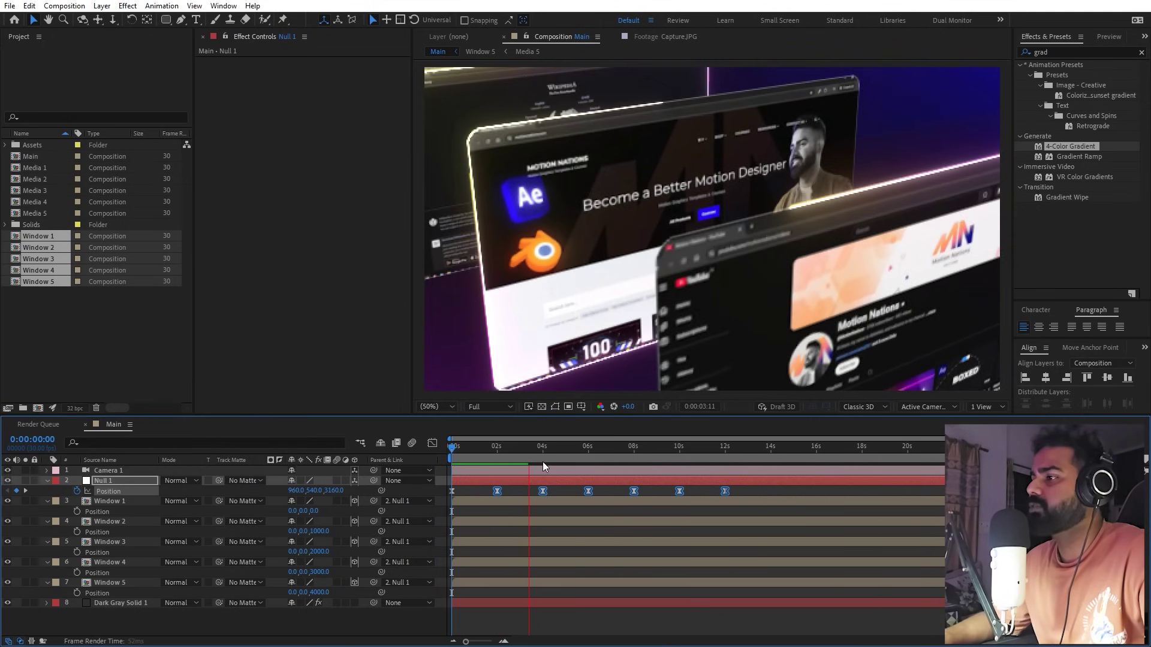
{"action": "key", "text": "space"}
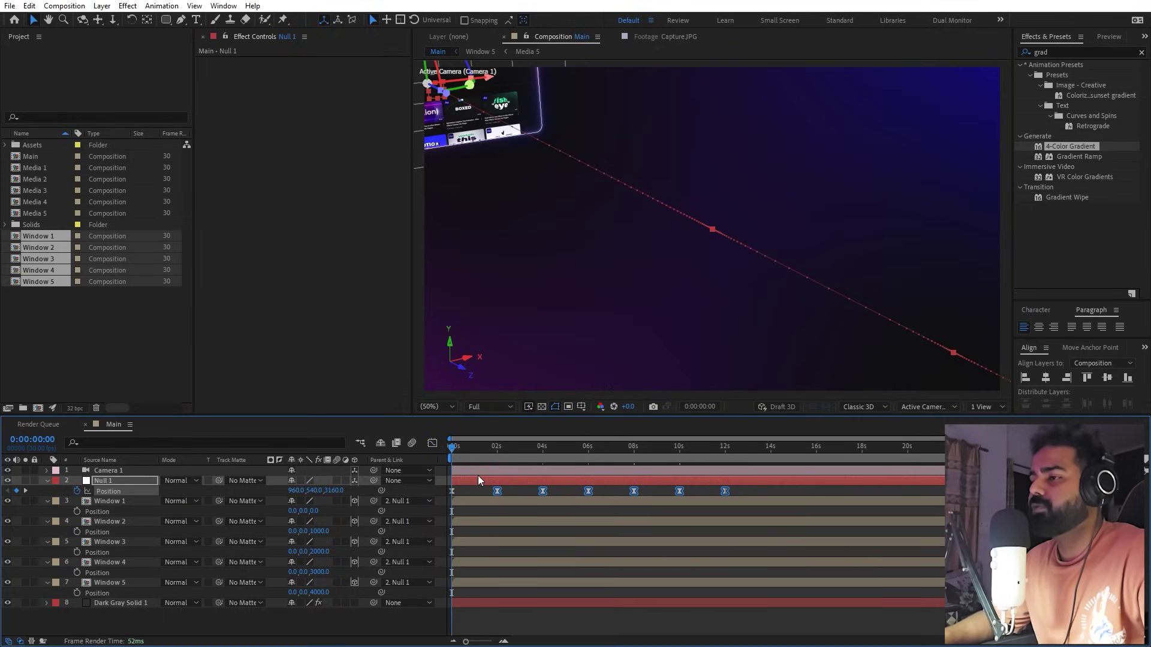
Step: At 2 seconds, turn on Camera 1's depth of field and raise its aperture to about 766 pixels
{"action": "left_click", "coordinate": [496, 451]}
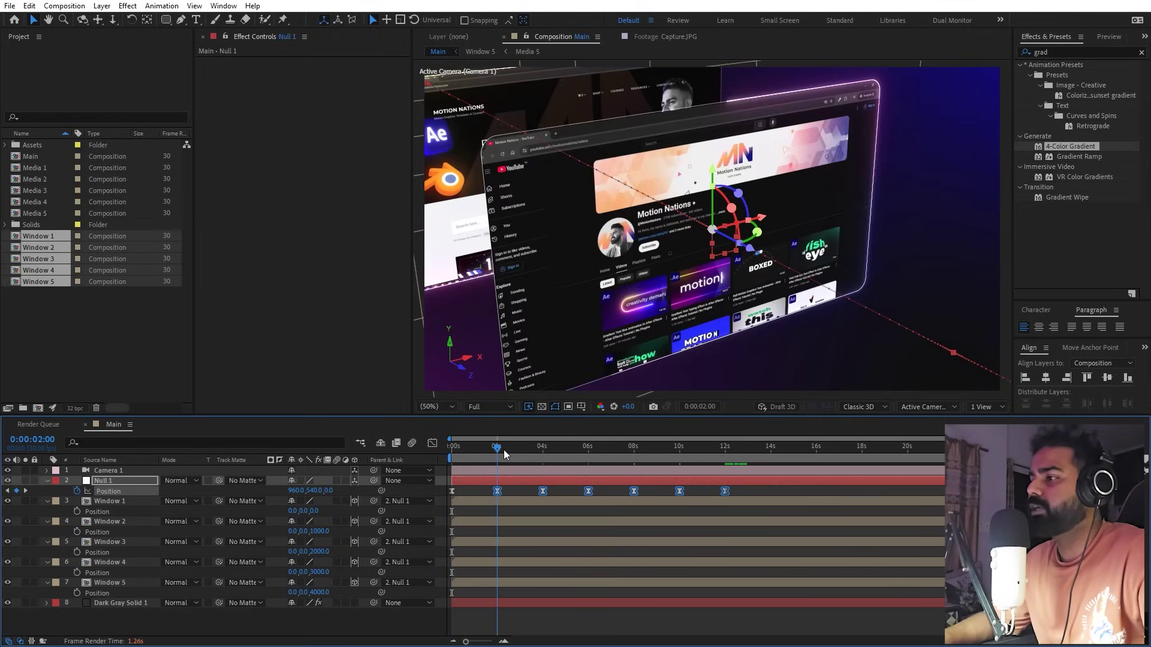
{"action": "left_click", "coordinate": [131, 470]}
{"action": "key", "text": "a"}
{"action": "key", "text": "a"}
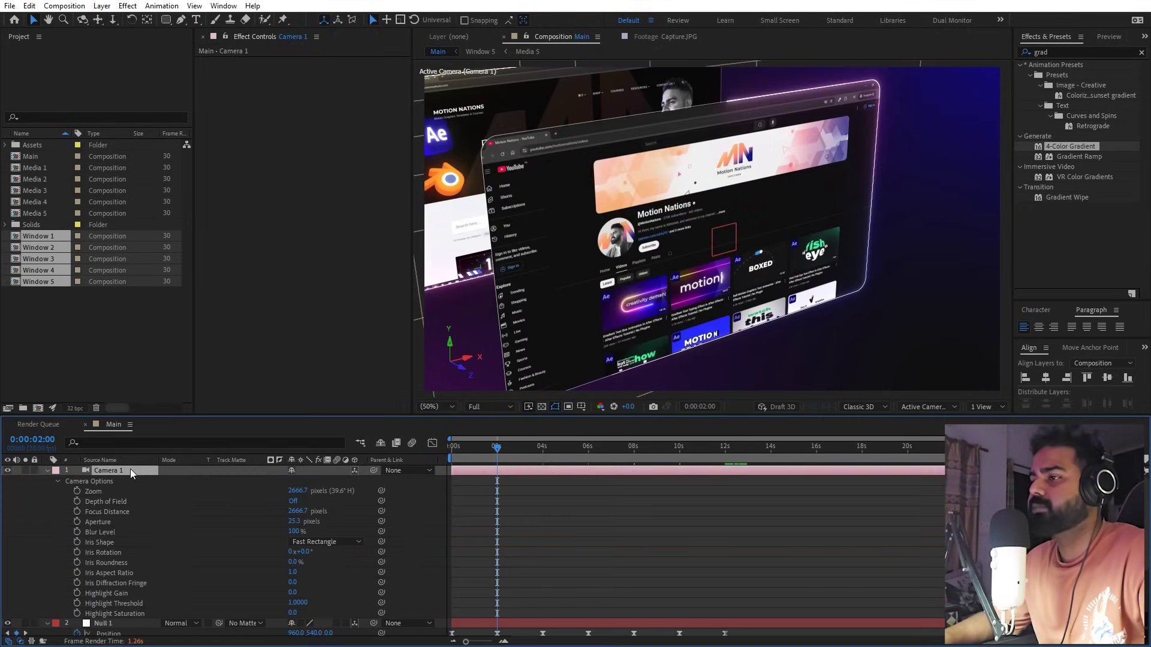
{"action": "left_click", "coordinate": [296, 502]}
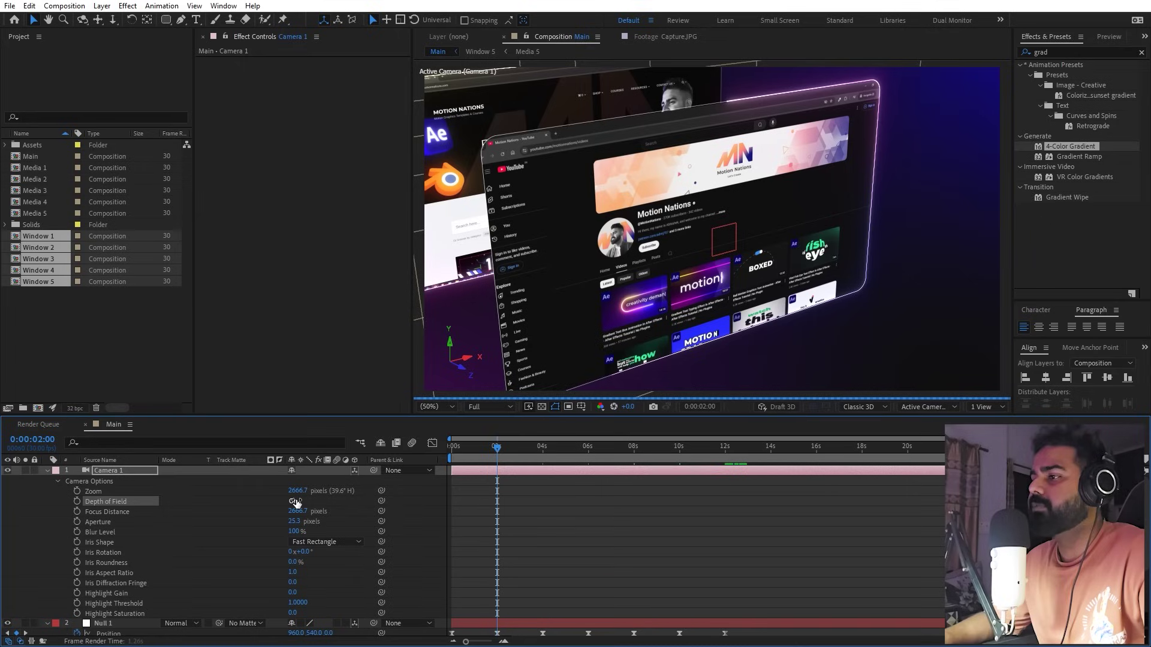
{"action": "left_click", "coordinate": [101, 522]}
{"action": "left_click_drag", "start_coordinate": [290, 526], "coordinate": [761, 522]}
{"action": "left_click", "coordinate": [762, 522]}
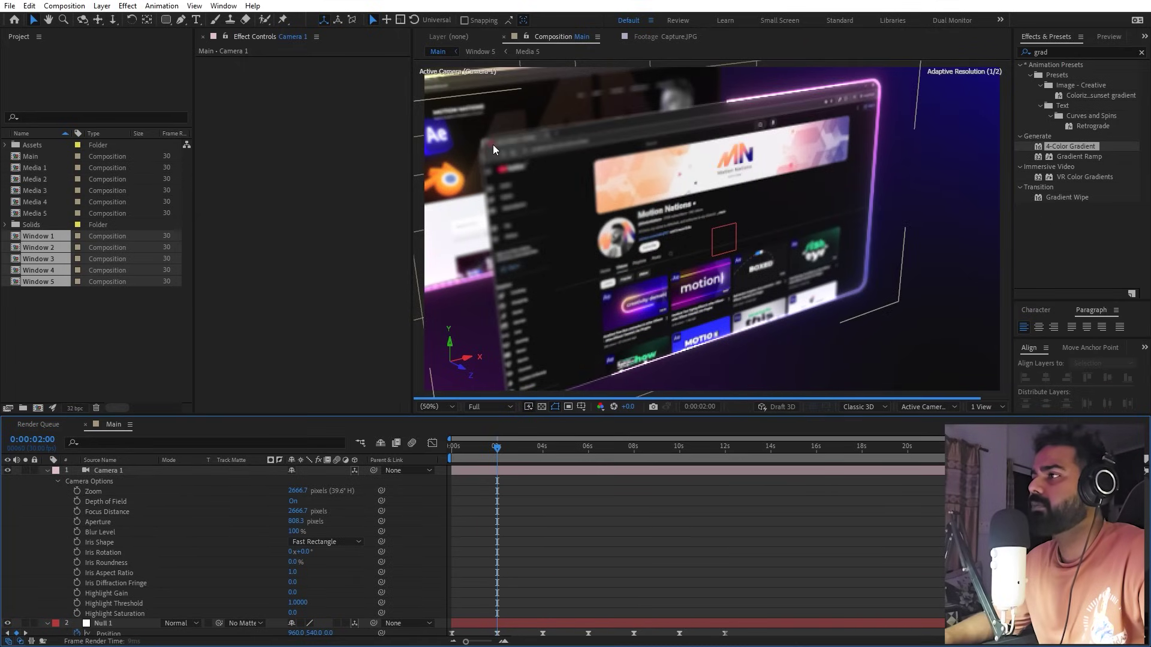
{"action": "scroll", "coordinate": [706, 250], "scroll_direction": "up", "scroll_amount": 4}
{"action": "scroll", "coordinate": [706, 250], "scroll_direction": "down", "scroll_amount": 2}
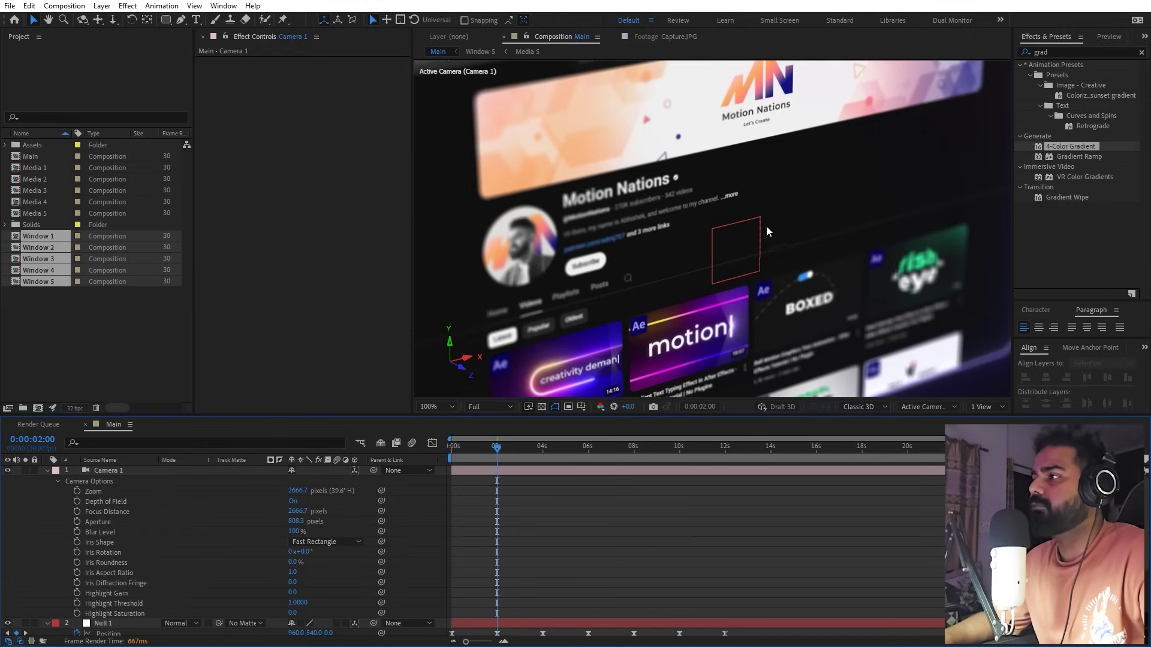
{"action": "left_click_drag", "start_coordinate": [296, 520], "coordinate": [275, 522]}
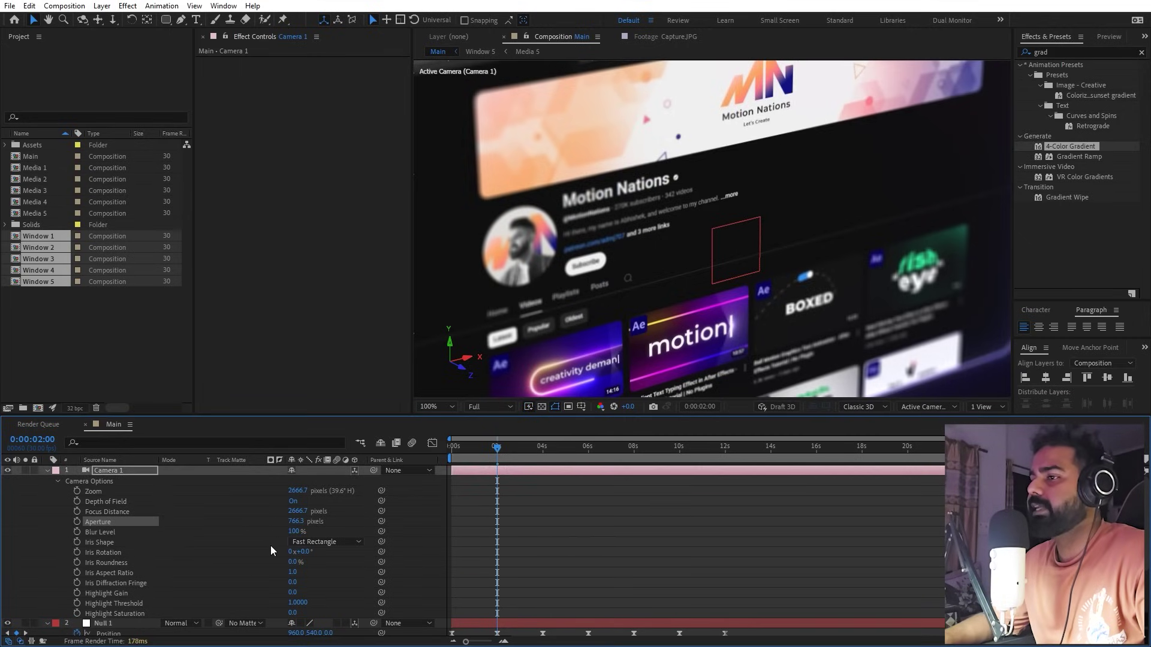
Step: Try focus distances of about 2261, 2415 and 3552 pixels on Camera 1 and undo the changes
{"action": "left_click_drag", "start_coordinate": [297, 511], "coordinate": [287, 513]}
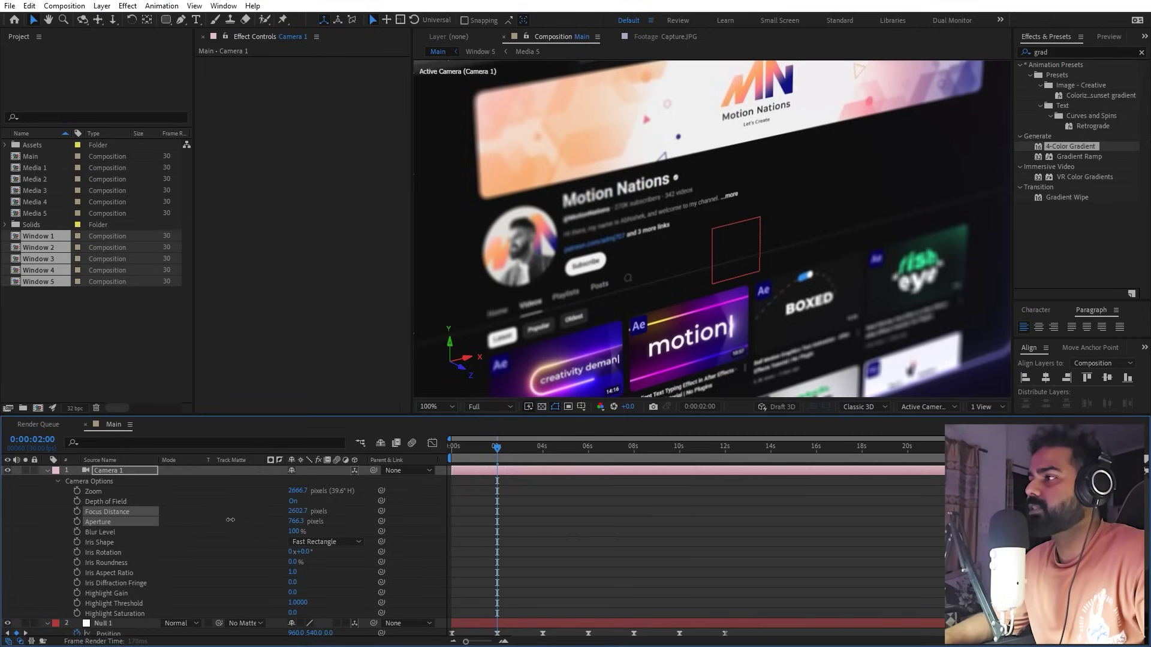
{"action": "left_click_drag", "start_coordinate": [97, 540], "coordinate": [84, 541]}
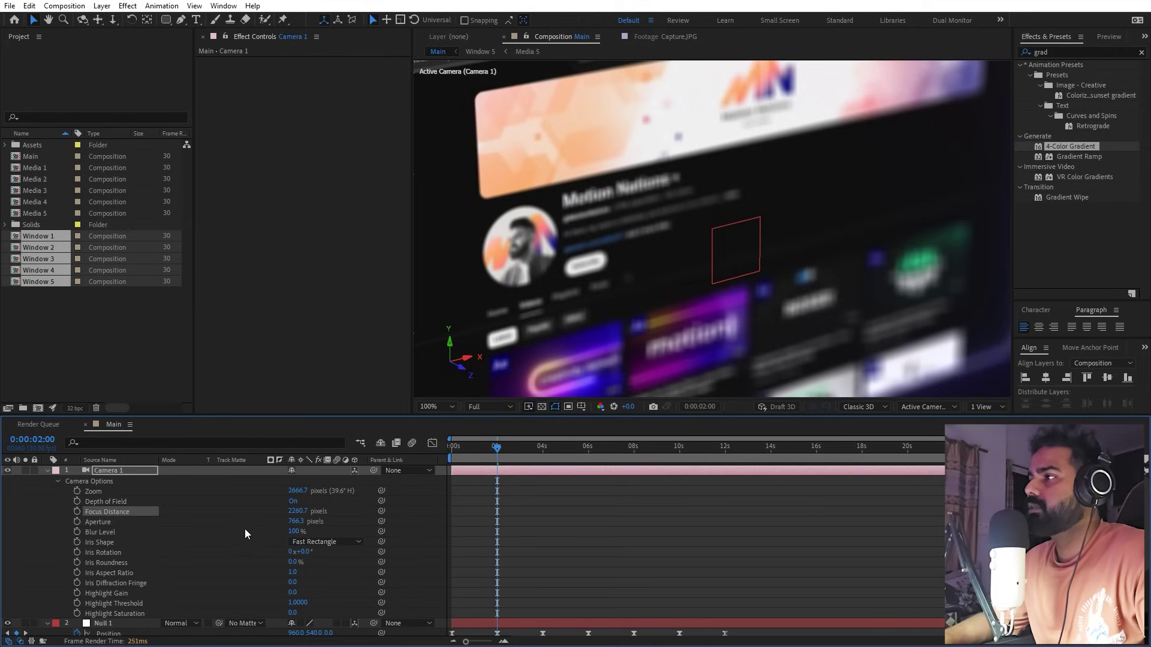
{"action": "left_click_drag", "start_coordinate": [298, 512], "coordinate": [324, 513]}
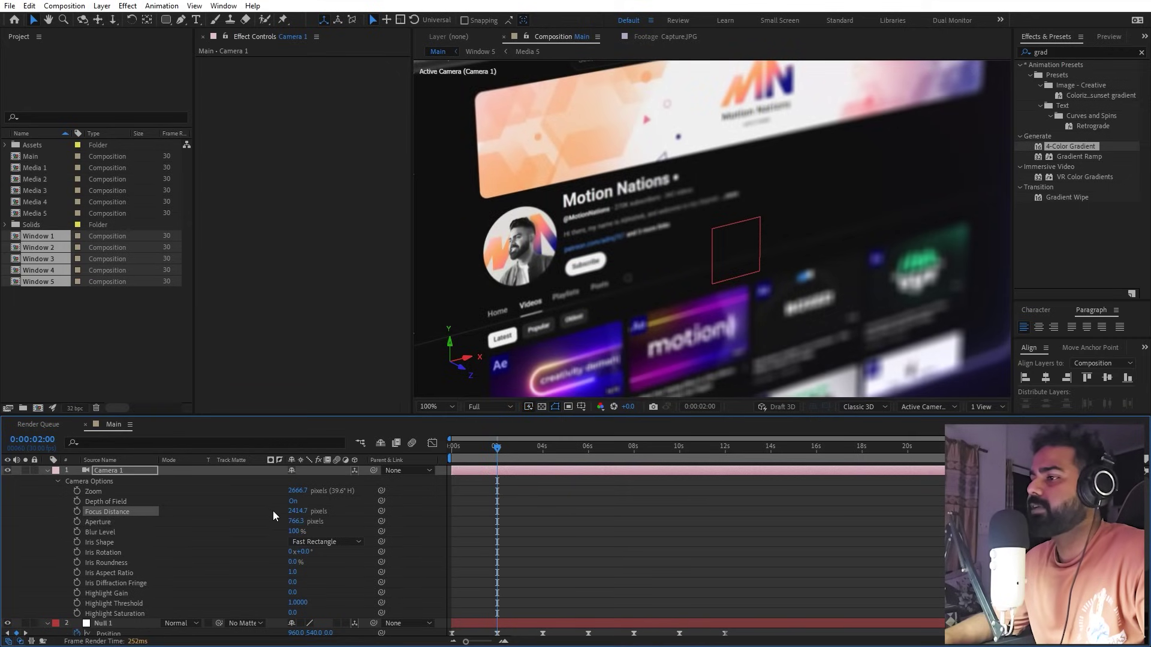
{"action": "left_click_drag", "start_coordinate": [290, 514], "coordinate": [524, 540]}
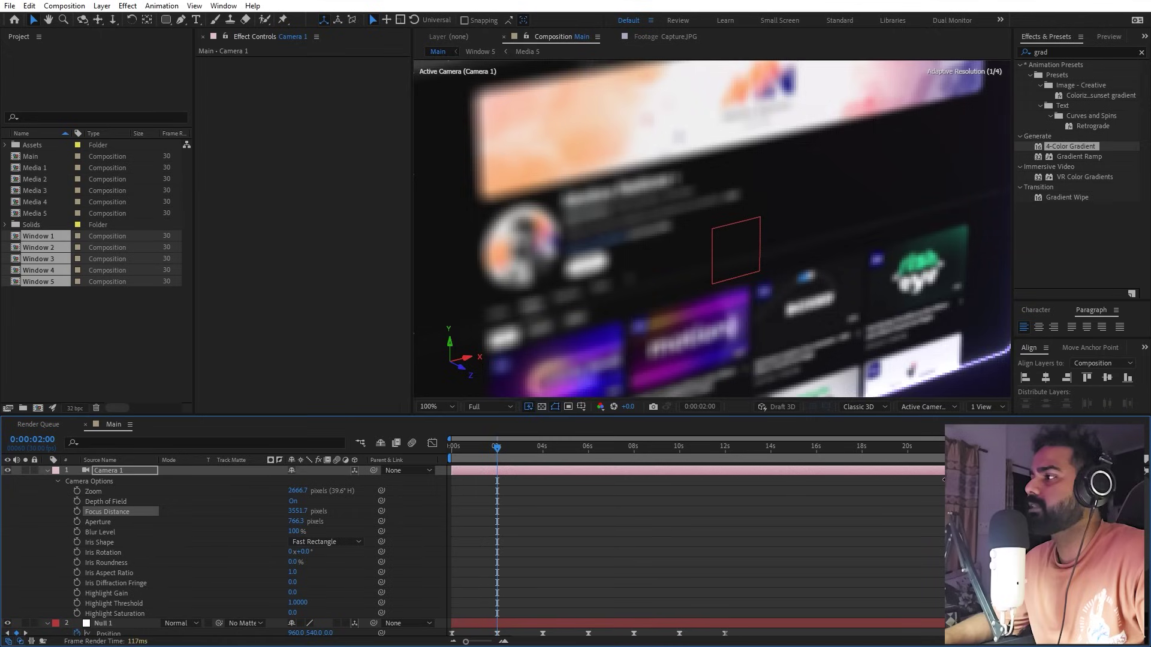
{"action": "key", "text": "ctrl+z"}
{"action": "key", "text": "ctrl+z"}
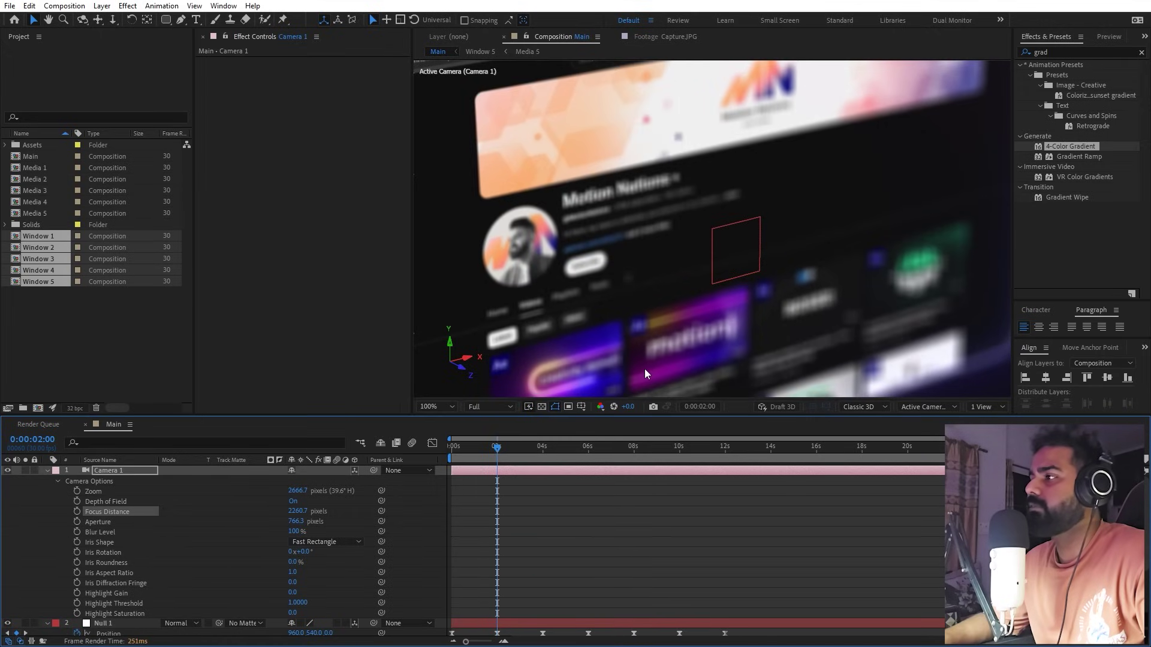
{"action": "key", "text": "ctrl+z"}
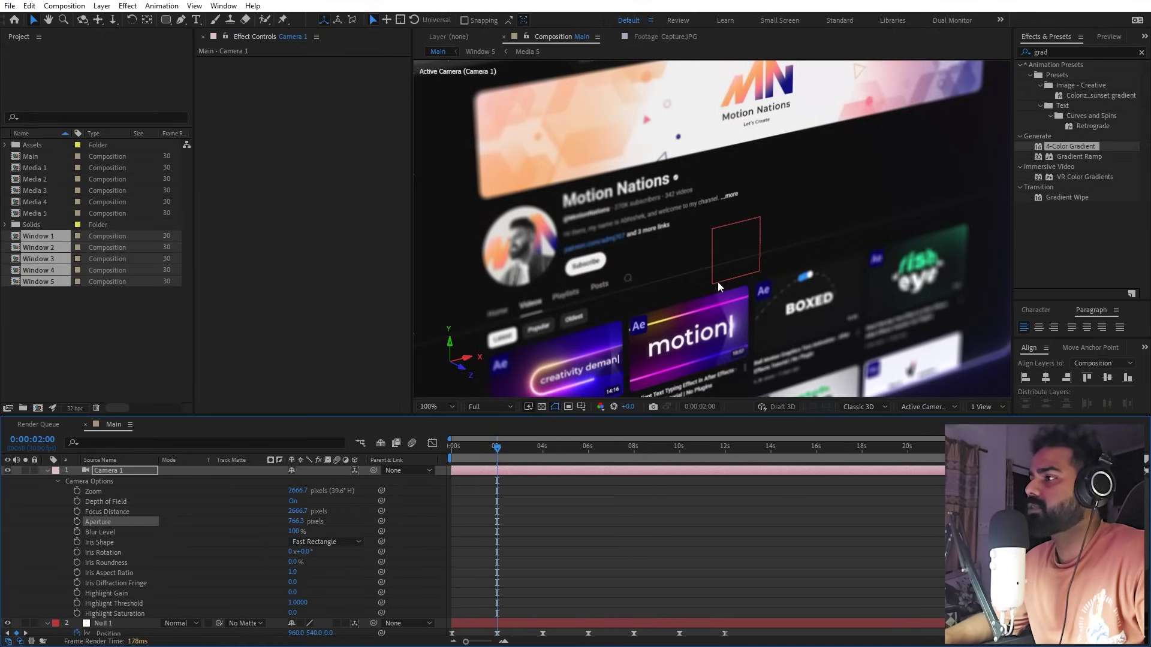
Step: Lower Camera 1's aperture to about 692 pixels and add a focus distance keyframe at 2 seconds
{"action": "left_click_drag", "start_coordinate": [295, 521], "coordinate": [256, 531]}
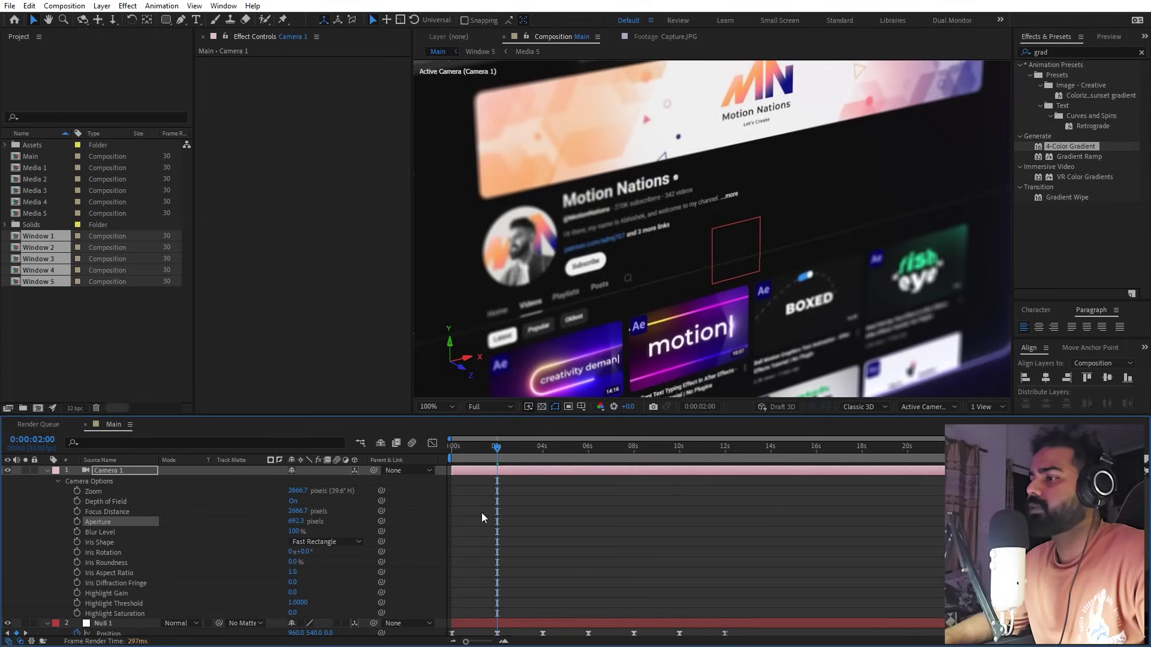
{"action": "left_click", "coordinate": [77, 511]}
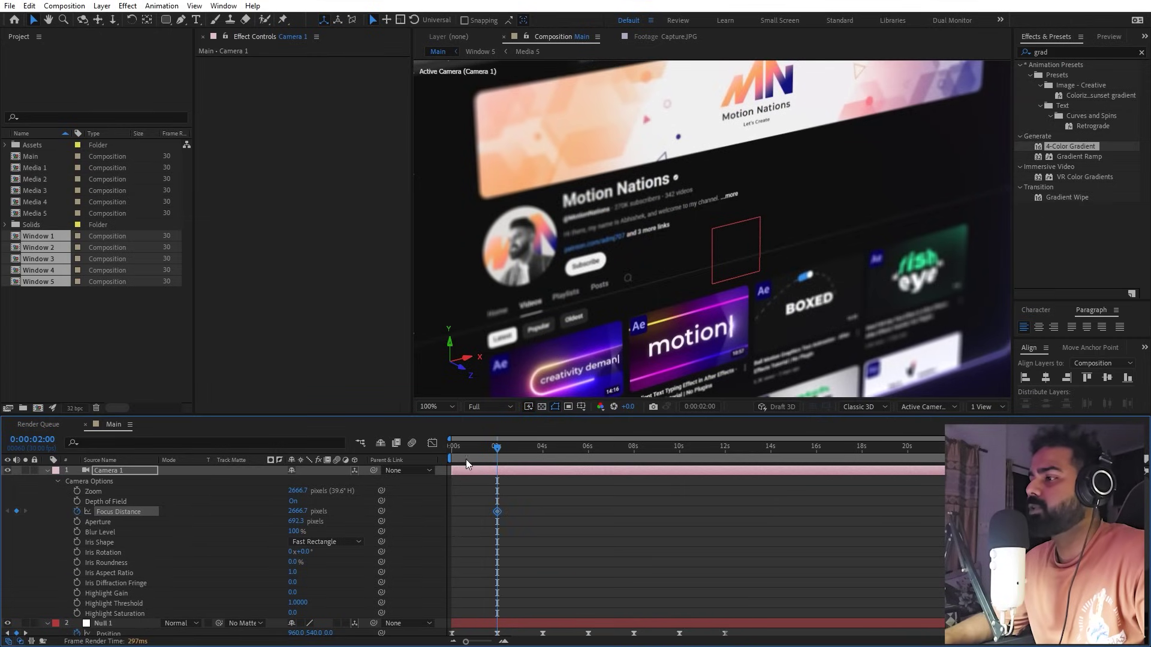
Step: Try a focus distance of about 2501 pixels at 4 seconds on Camera 1 and undo it
{"action": "left_click_drag", "start_coordinate": [492, 459], "coordinate": [543, 459]}
{"action": "scroll", "coordinate": [690, 237], "scroll_direction": "down", "scroll_amount": 2}
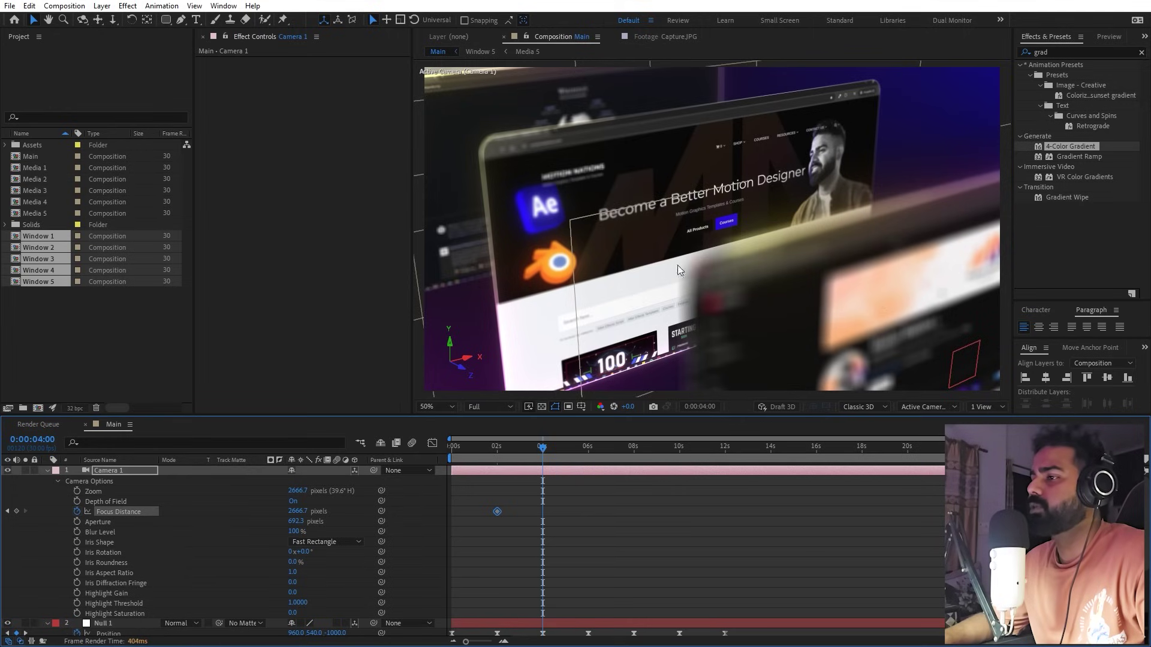
{"action": "left_click_drag", "start_coordinate": [296, 511], "coordinate": [247, 522]}
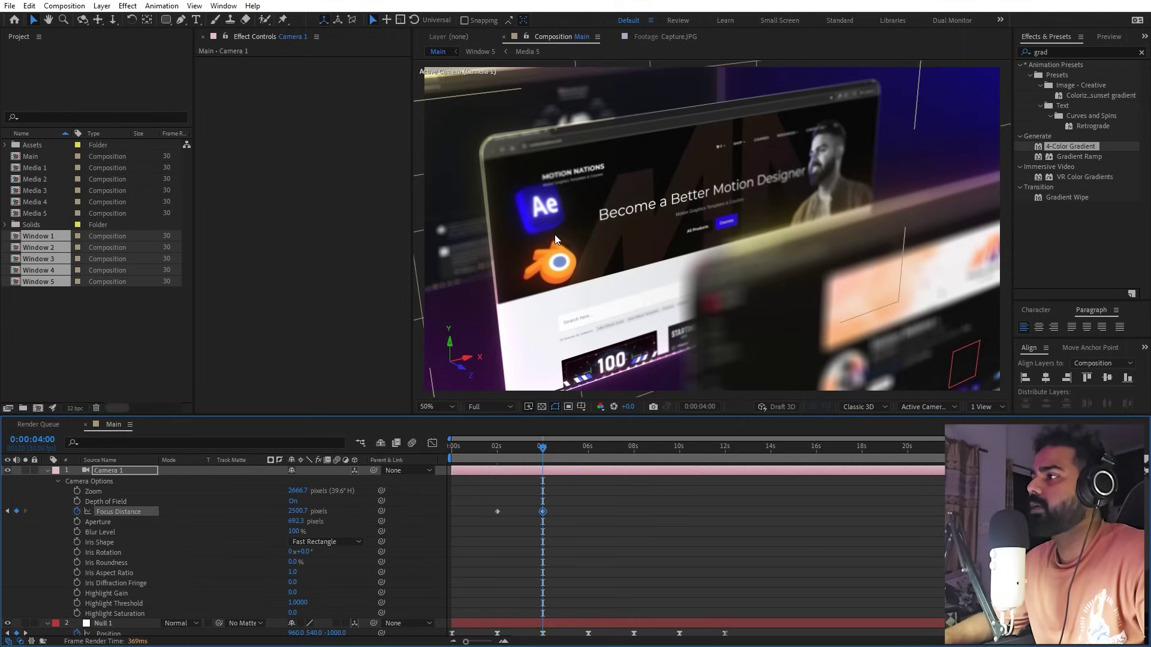
{"action": "key", "text": "ctrl+z"}
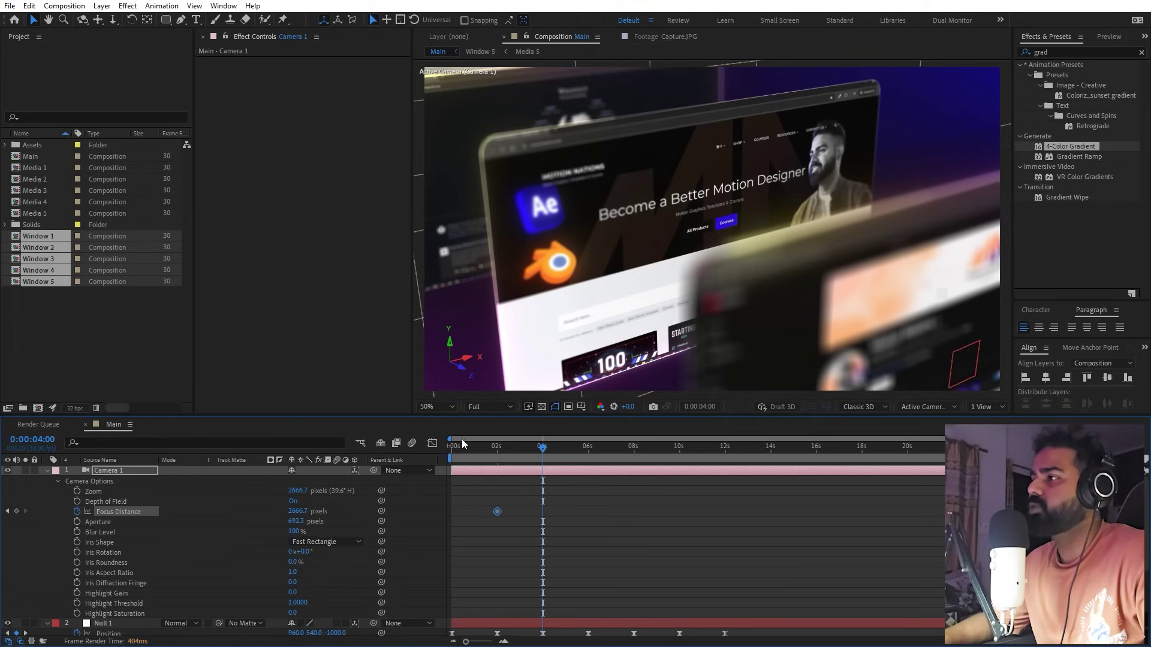
{"action": "key", "text": "space"}
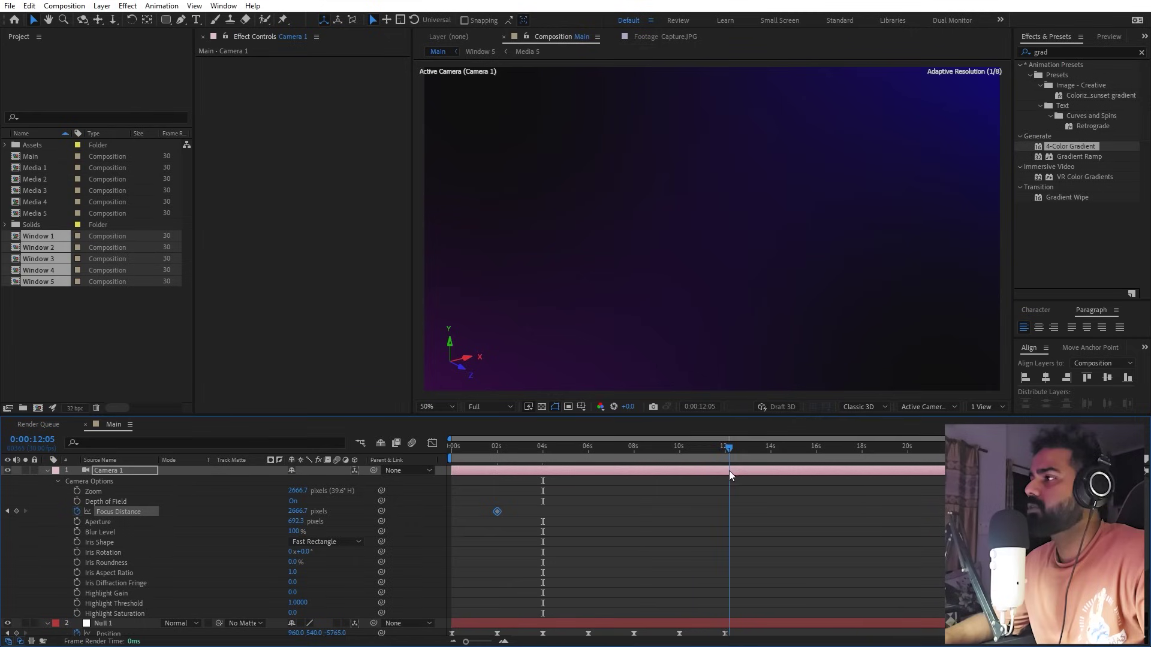
Step: Add keyframes for Camera 1's point of interest and position and move them to 2 seconds
{"action": "key", "text": "Home"}
{"action": "left_click", "coordinate": [685, 520]}
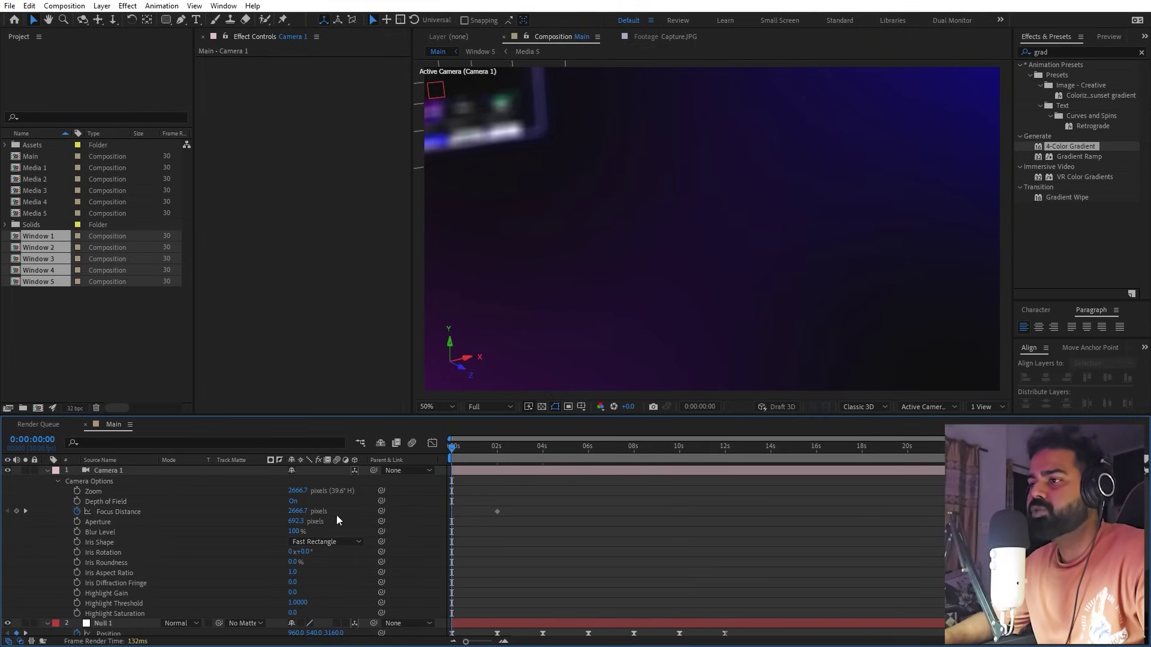
{"action": "left_click", "coordinate": [114, 471]}
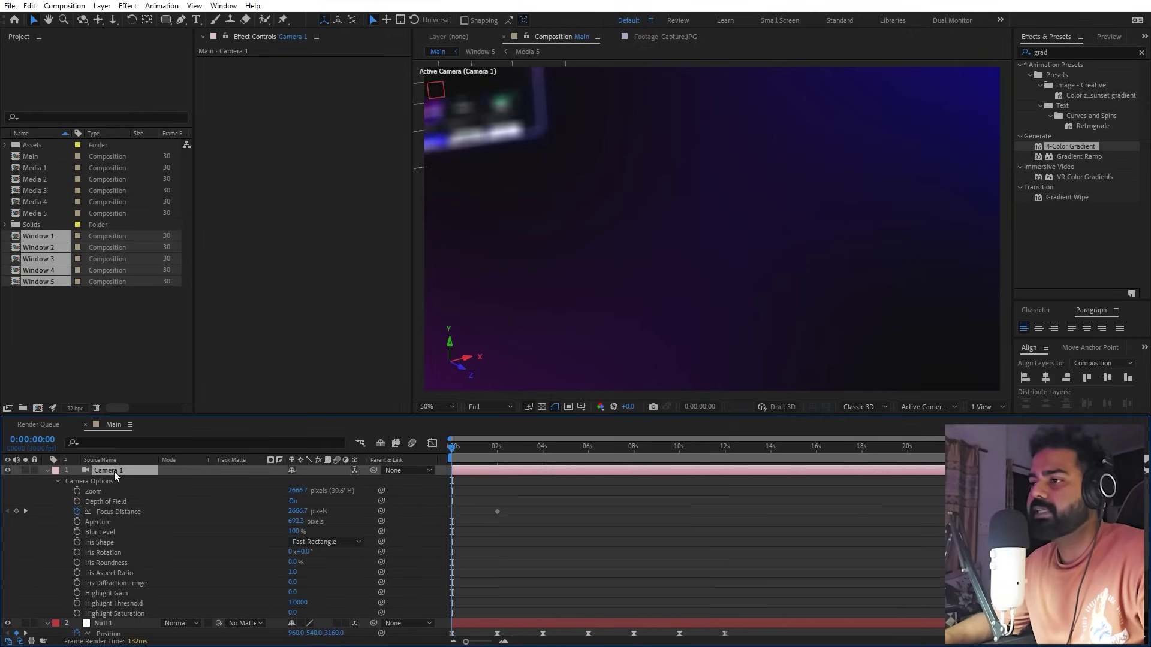
{"action": "left_click", "coordinate": [47, 472]}
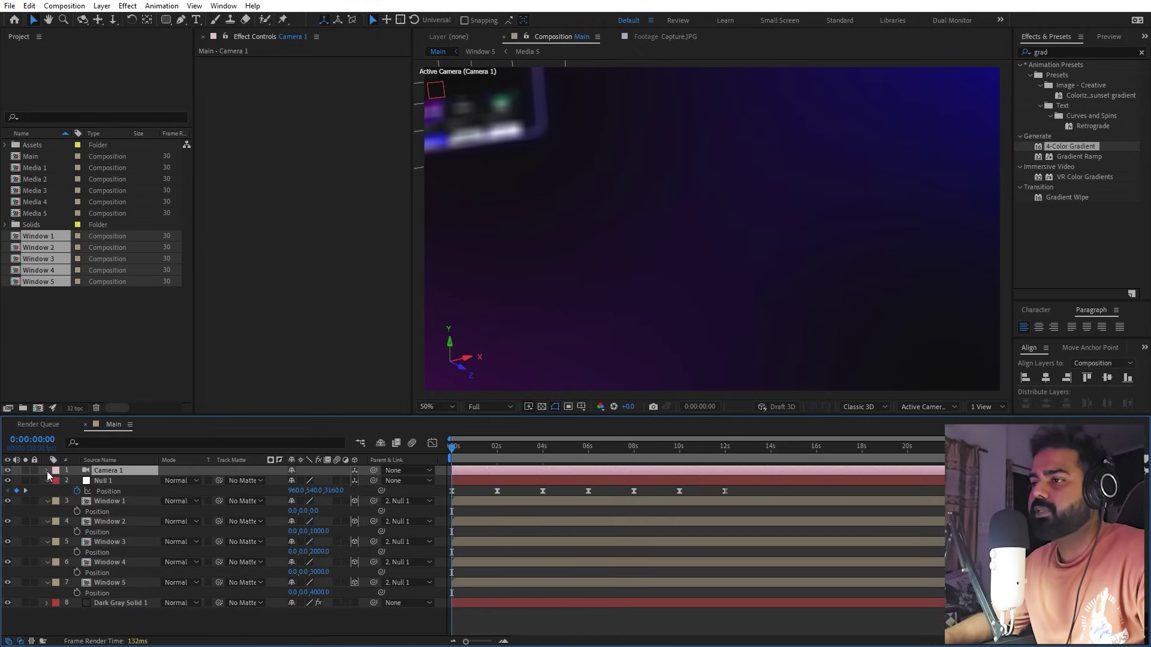
{"action": "left_click", "coordinate": [47, 471]}
{"action": "left_click", "coordinate": [59, 490]}
{"action": "left_click", "coordinate": [57, 481]}
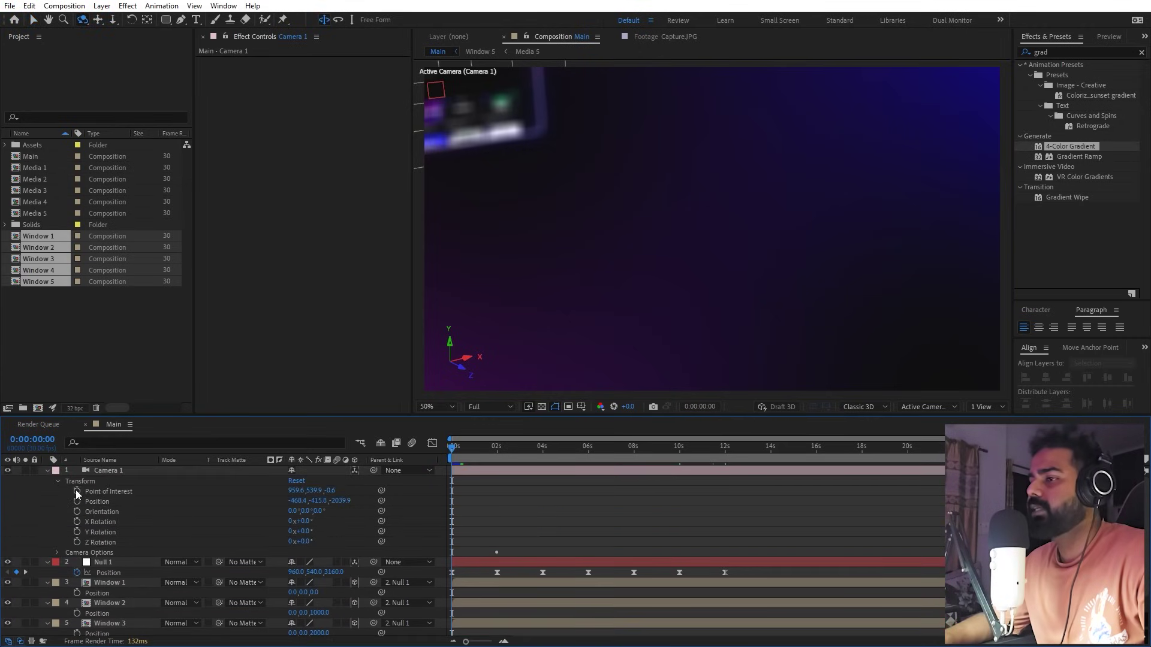
{"action": "left_click", "coordinate": [77, 491]}
{"action": "left_click", "coordinate": [76, 501]}
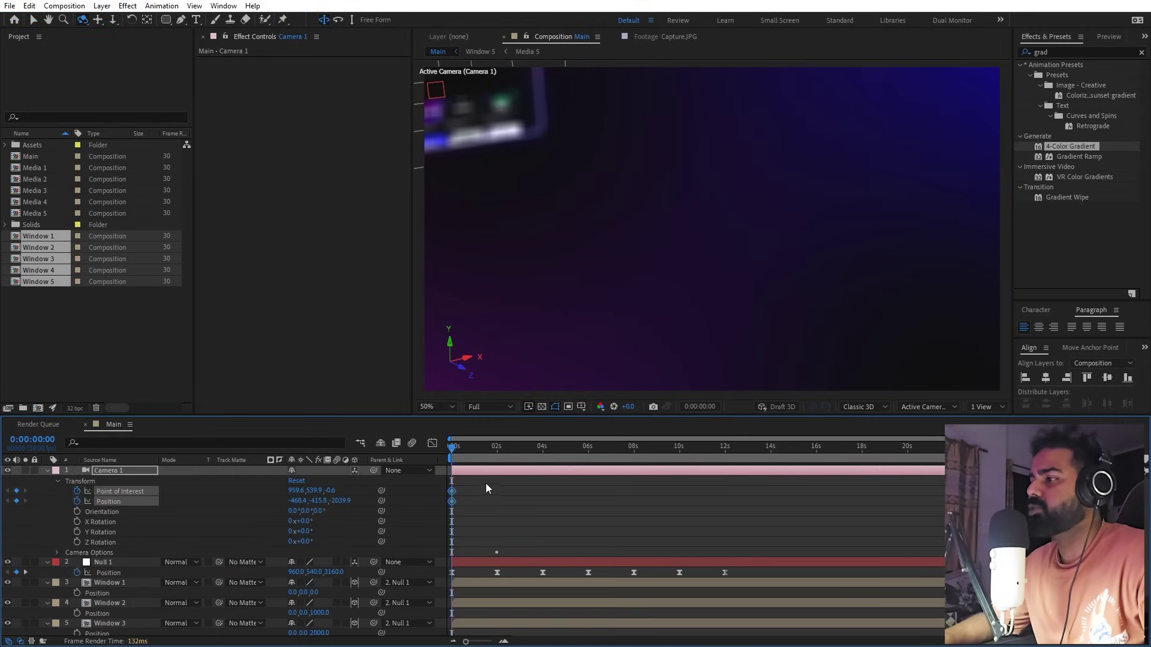
{"action": "left_click_drag", "start_coordinate": [472, 456], "coordinate": [494, 458]}
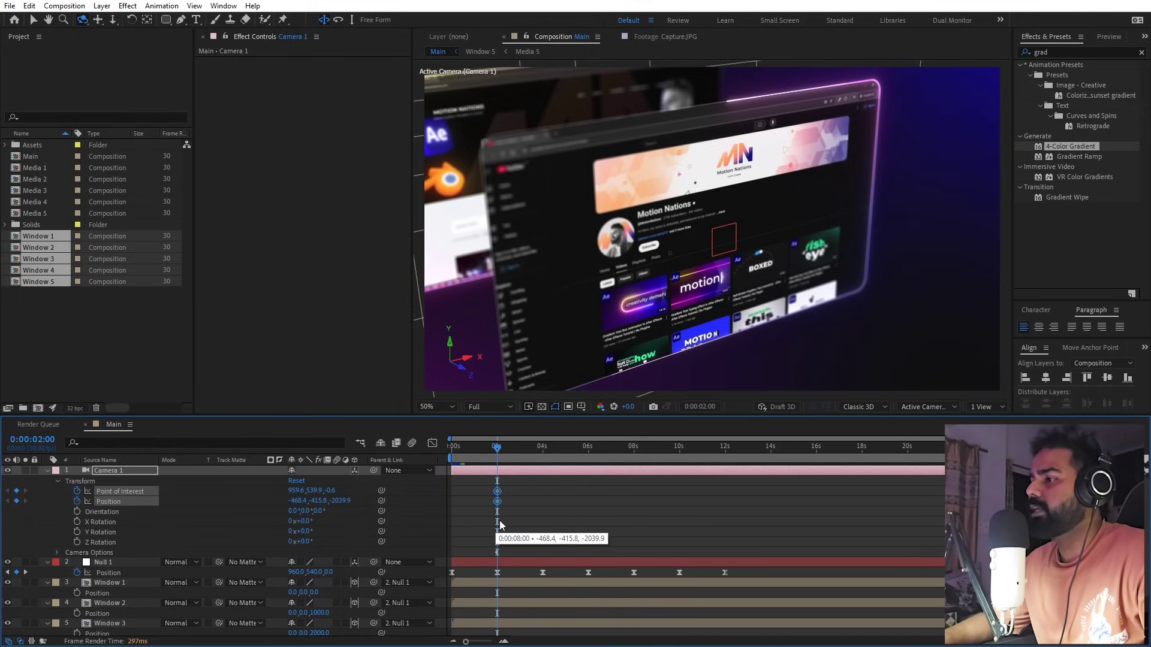
Step: At 10 seconds, select Window 5 and orbit Camera 1 slightly to tilt the windows at a steeper angle
{"action": "left_click_drag", "start_coordinate": [577, 449], "coordinate": [684, 487]}
{"action": "left_click", "coordinate": [732, 504]}
{"action": "scroll", "coordinate": [237, 600], "scroll_direction": "down", "scroll_amount": 2}
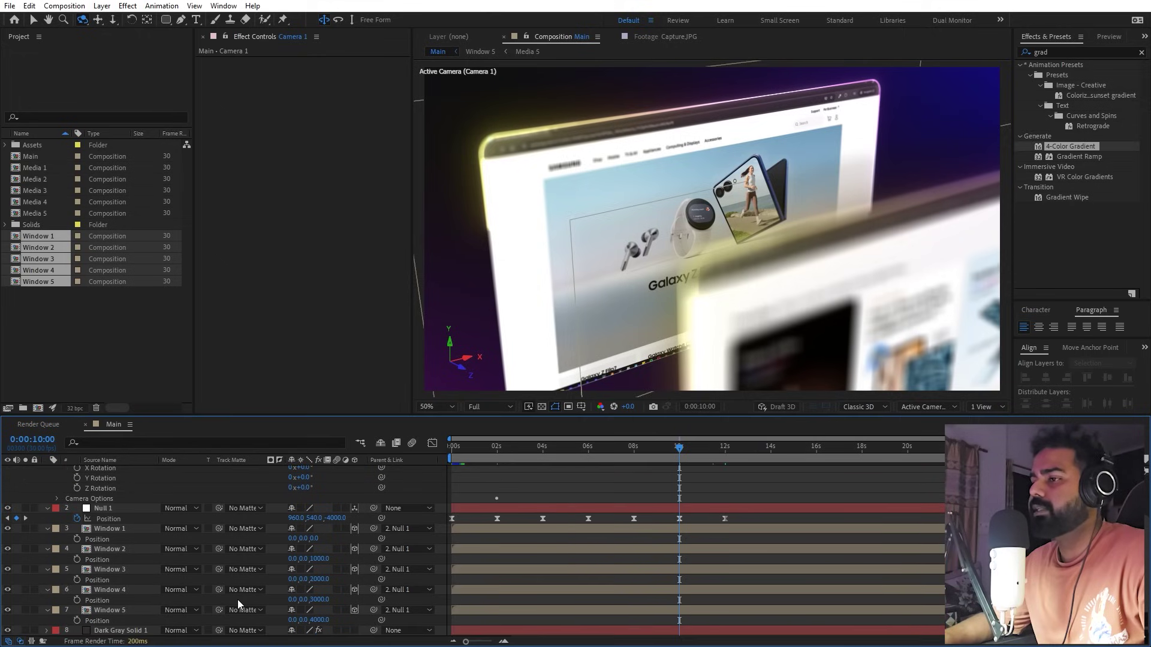
{"action": "left_click", "coordinate": [119, 612]}
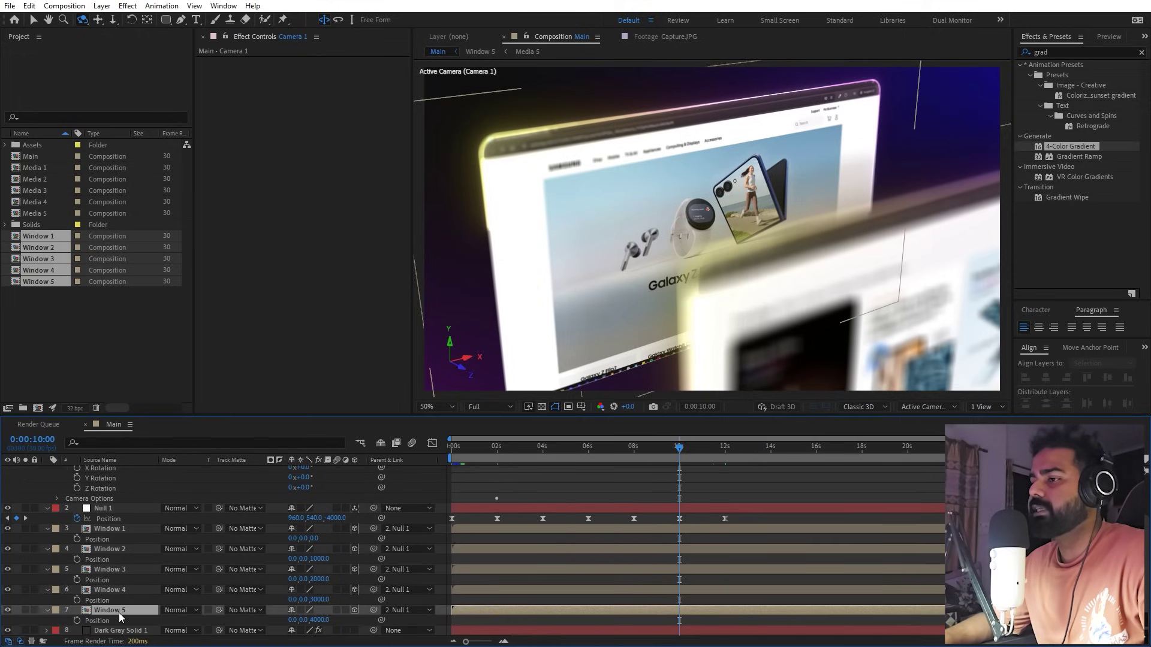
{"action": "left_click", "coordinate": [83, 21]}
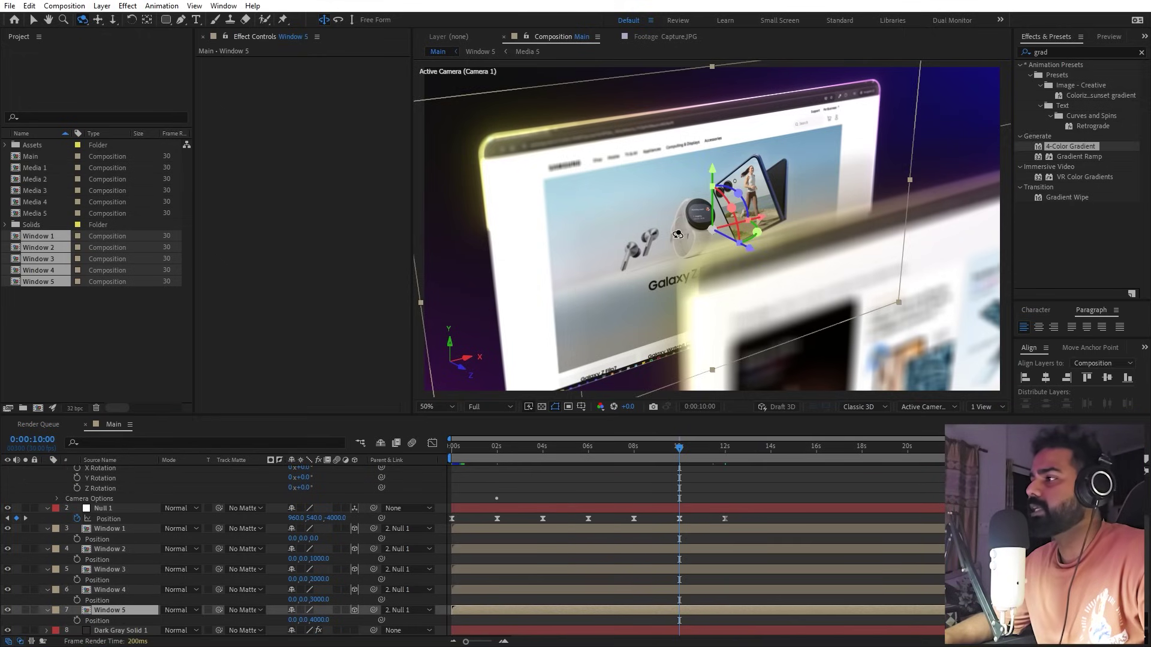
{"action": "left_click_drag", "start_coordinate": [712, 231], "coordinate": [717, 238]}
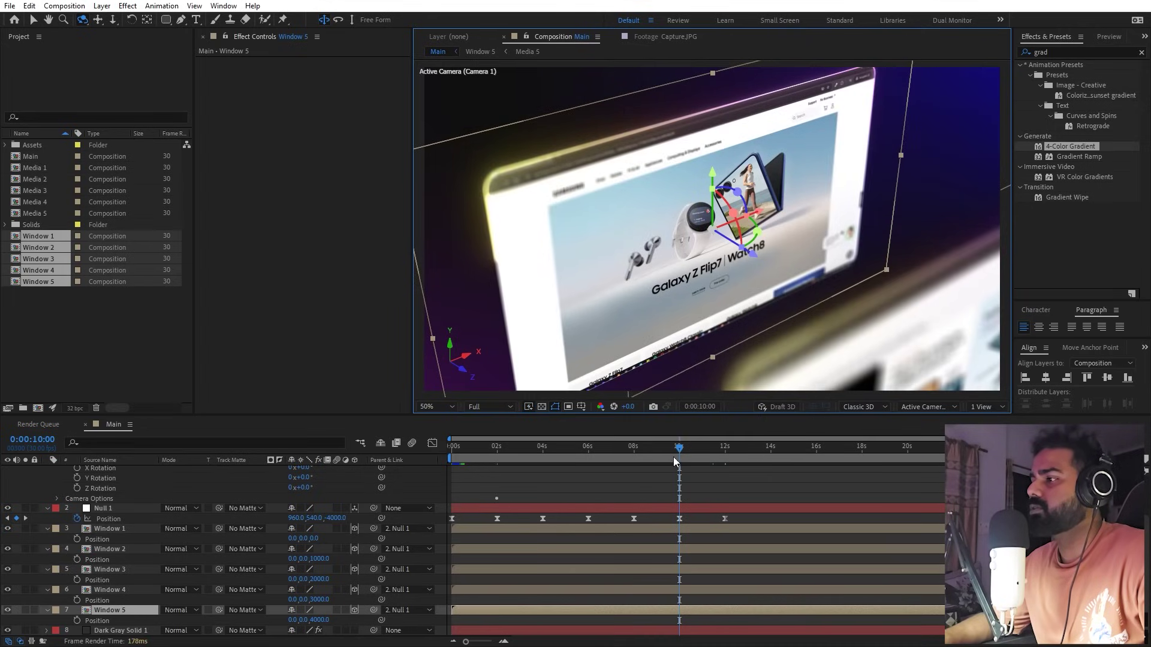
Step: At 2 seconds, select Window 1 and orbit Camera 1 around it so the window tilts at a steeper angle
{"action": "left_click_drag", "start_coordinate": [673, 456], "coordinate": [488, 467]}
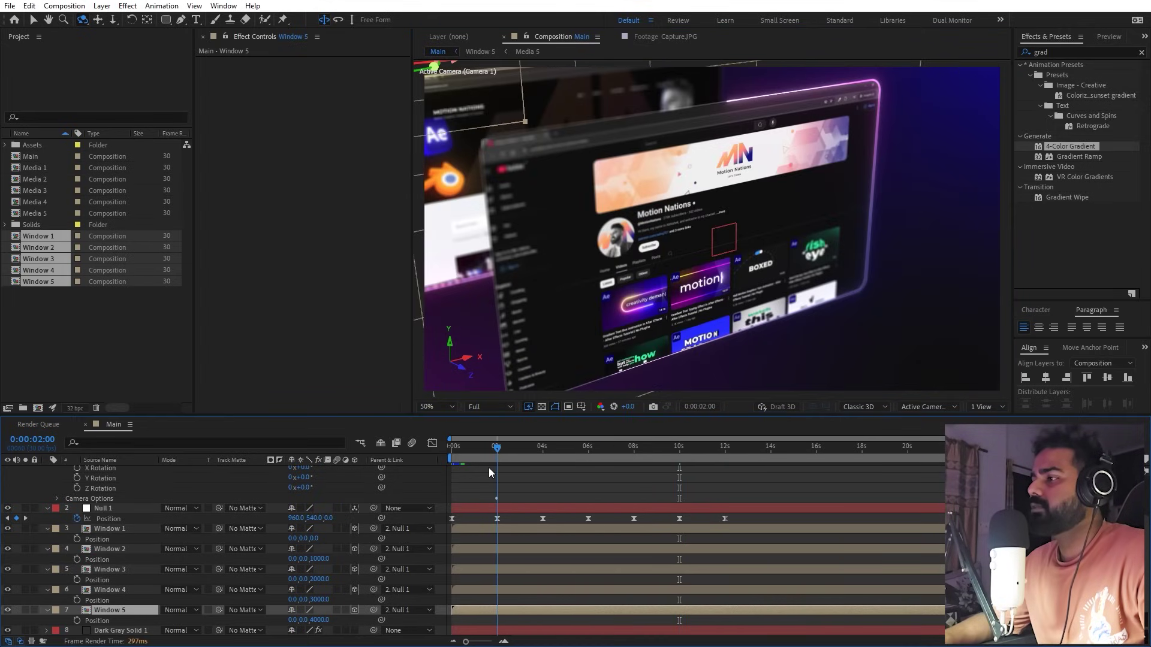
{"action": "left_click", "coordinate": [110, 528]}
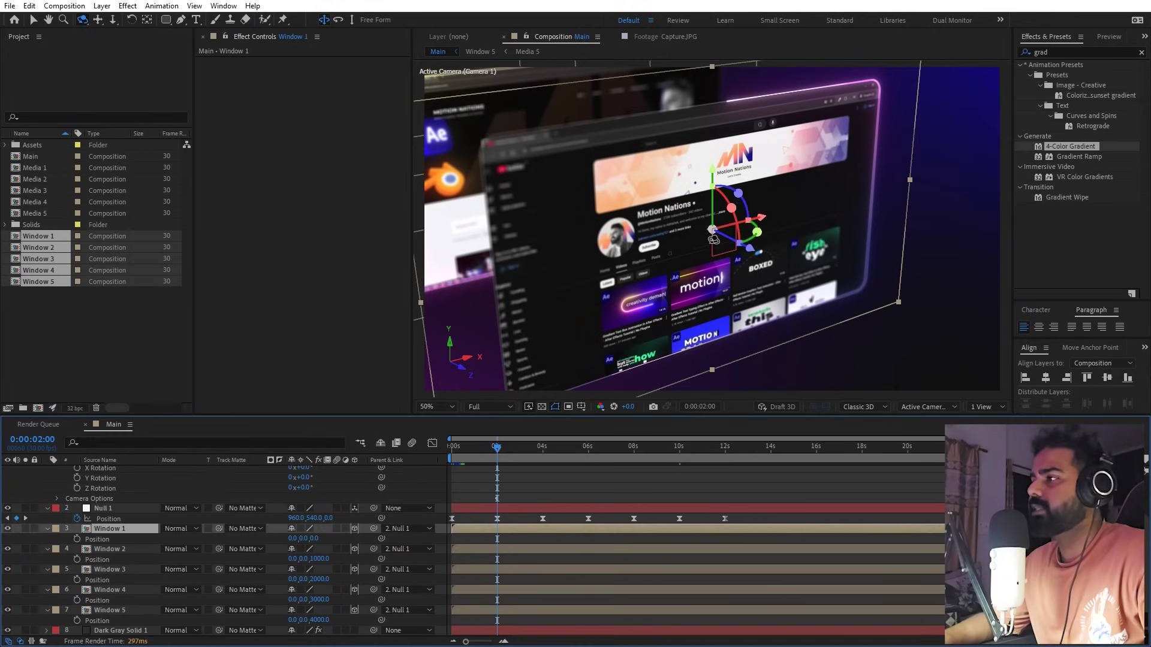
{"action": "left_click_drag", "start_coordinate": [714, 234], "coordinate": [683, 235]}
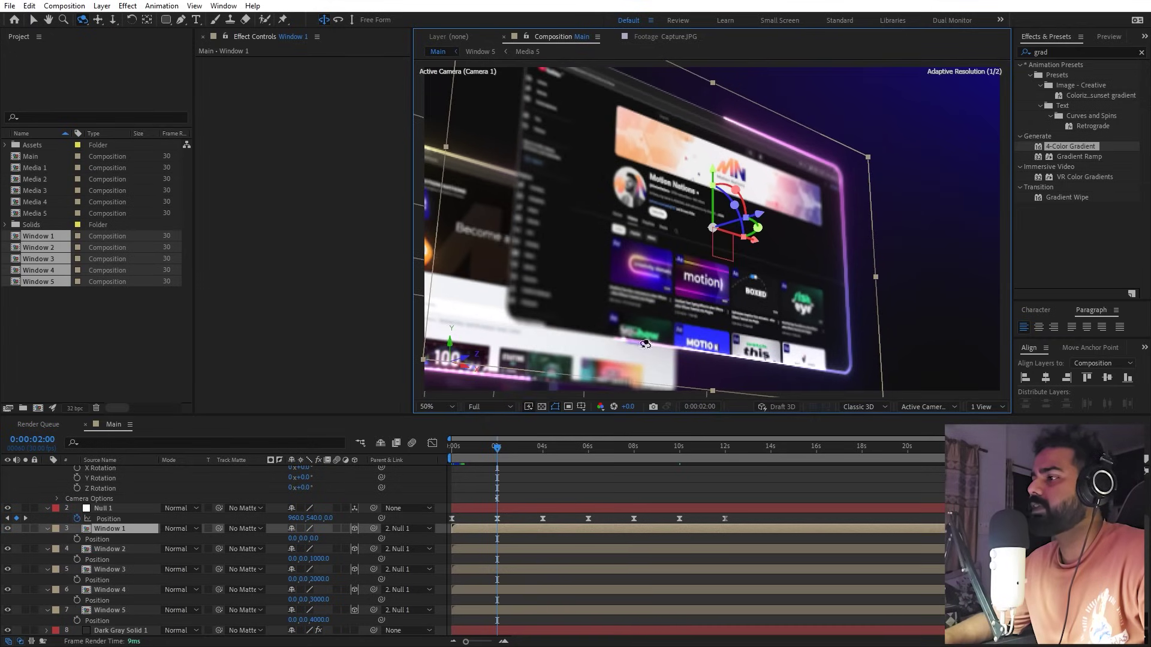
Step: Move Camera 1's first point of interest and position keyframes to 0 seconds and ease them
{"action": "scroll", "coordinate": [534, 485], "scroll_direction": "up", "scroll_amount": 2}
{"action": "scroll", "coordinate": [534, 485], "scroll_direction": "up", "scroll_amount": 1}
{"action": "left_click_drag", "start_coordinate": [508, 484], "coordinate": [453, 491]}
{"action": "left_click_drag", "start_coordinate": [609, 483], "coordinate": [433, 516]}
Step: Preview the window and camera animation from the start of the Main composition to nearly 12 seconds
{"action": "key", "text": "Home"}
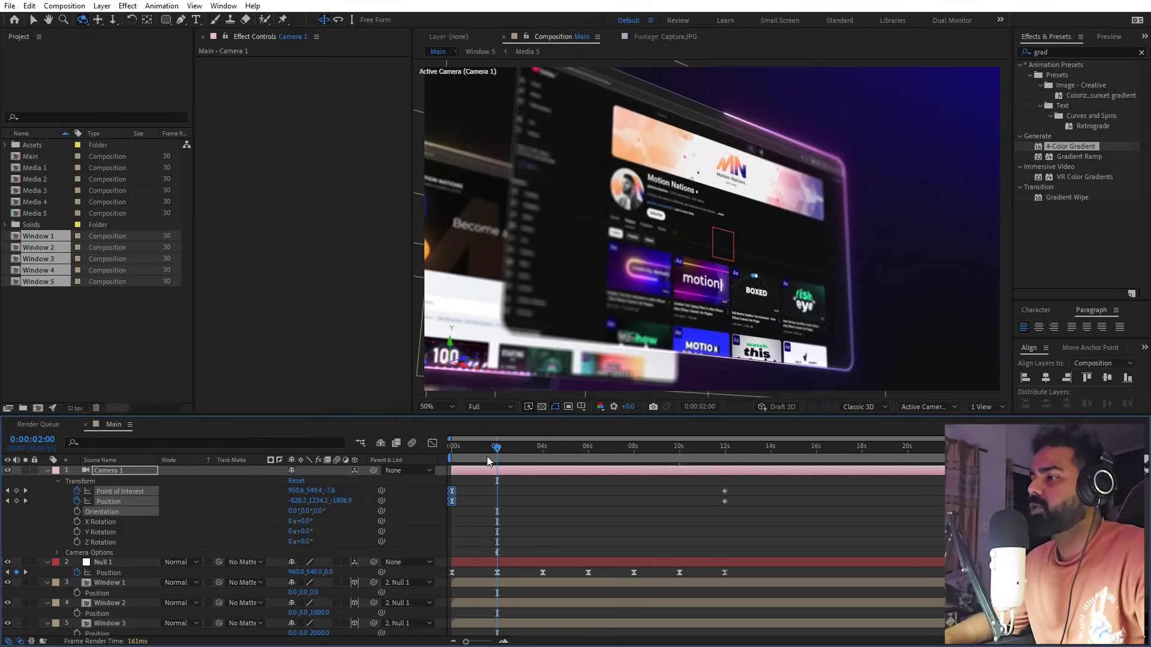
{"action": "left_click", "coordinate": [502, 500]}
{"action": "key", "text": "space"}
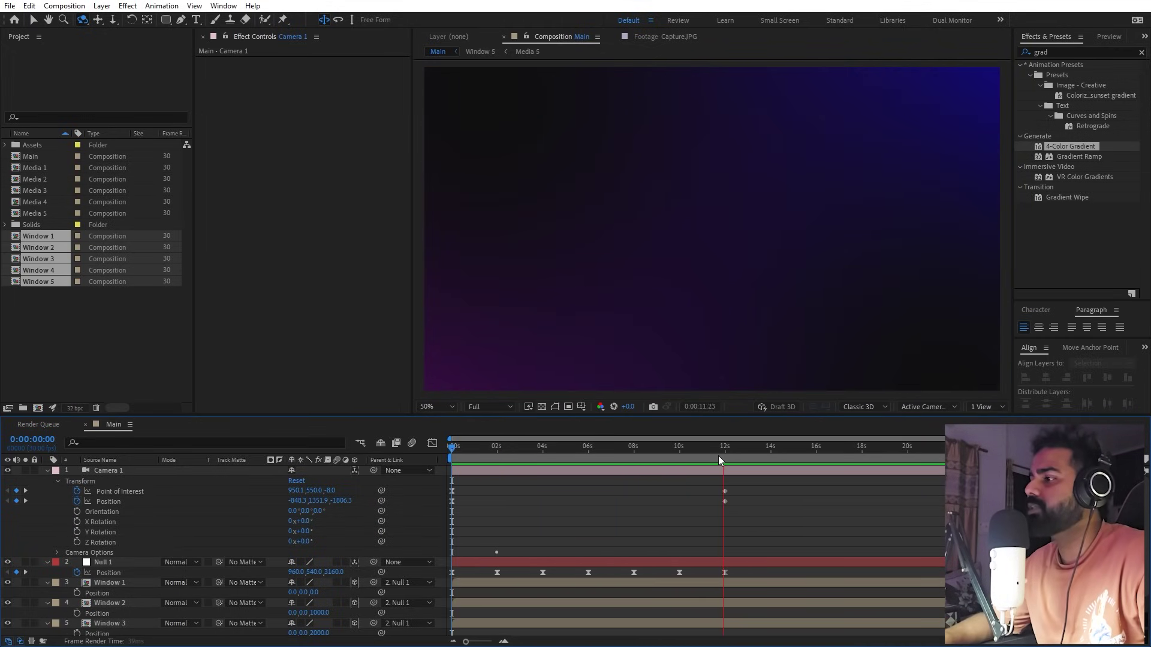
{"action": "left_click", "coordinate": [714, 454]}
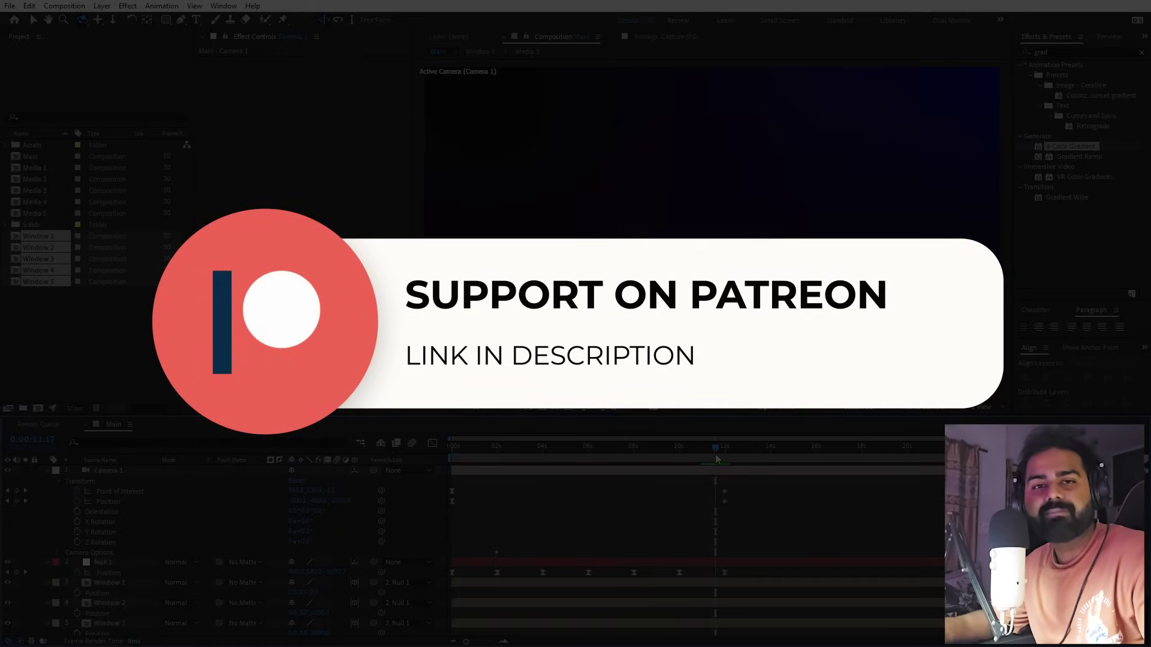